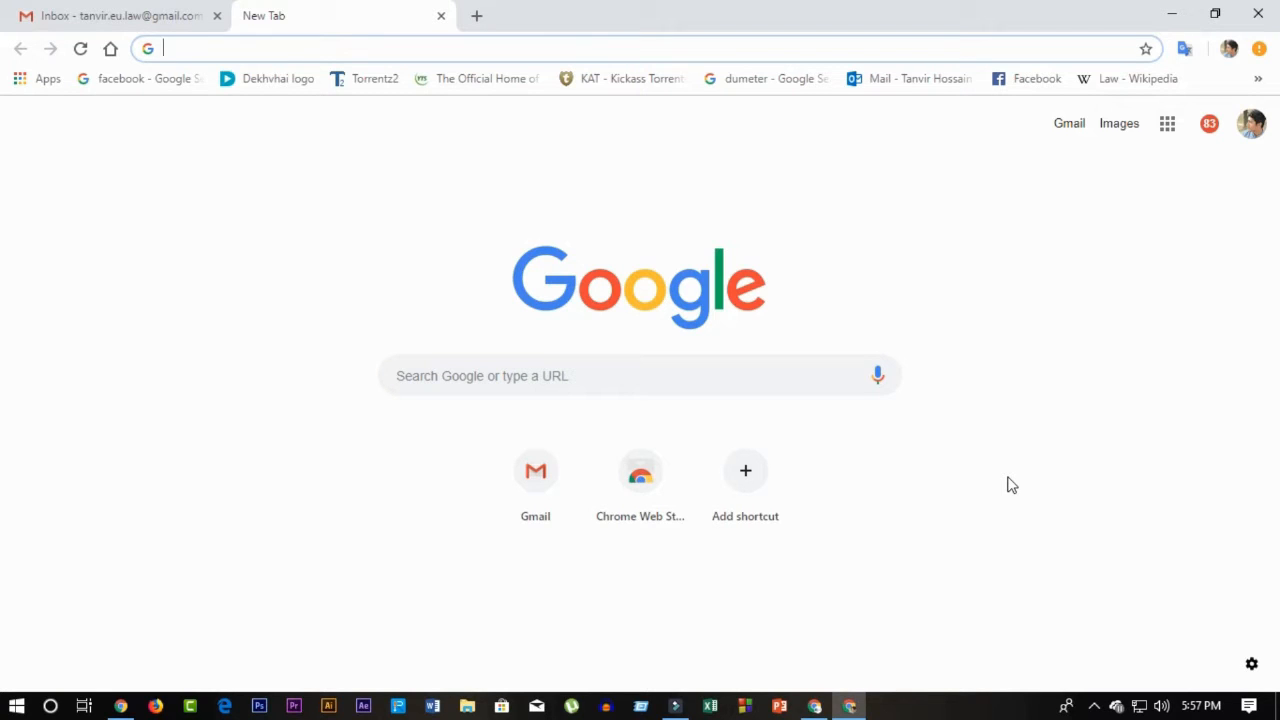
Enter fiverr.com in the new tab's address bar and load the site
left_click(563, 386)
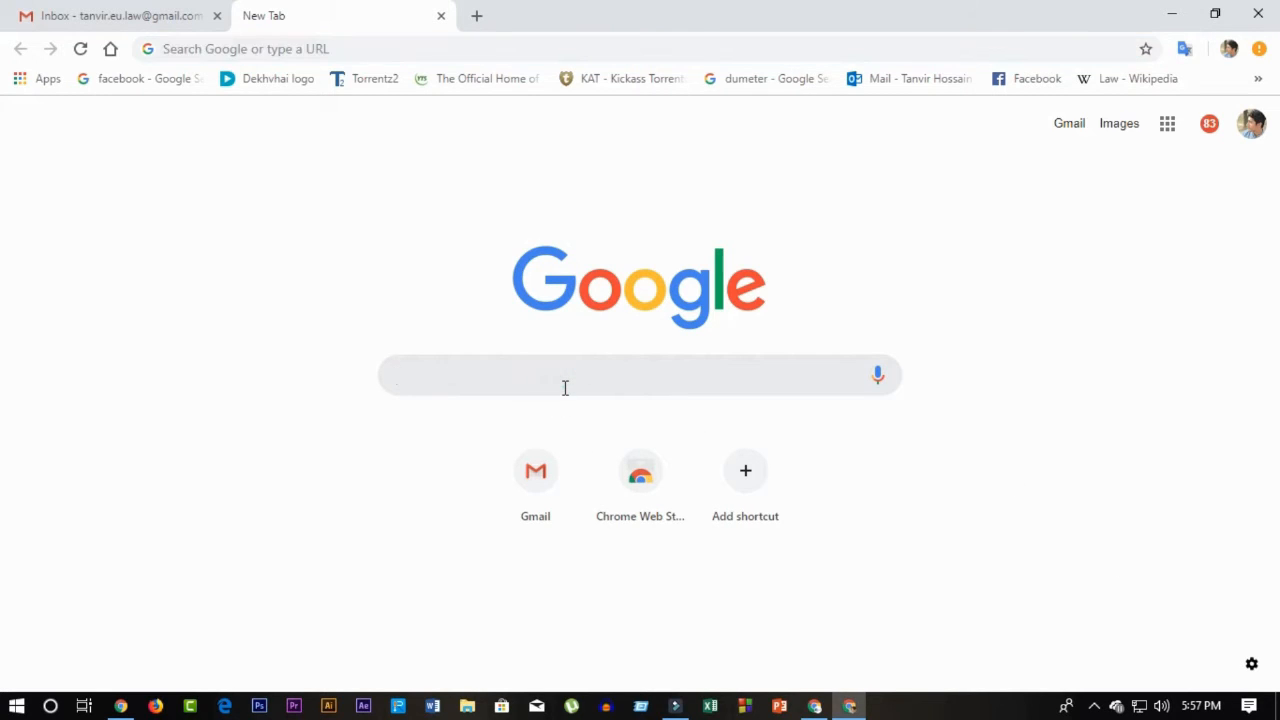
type("five")
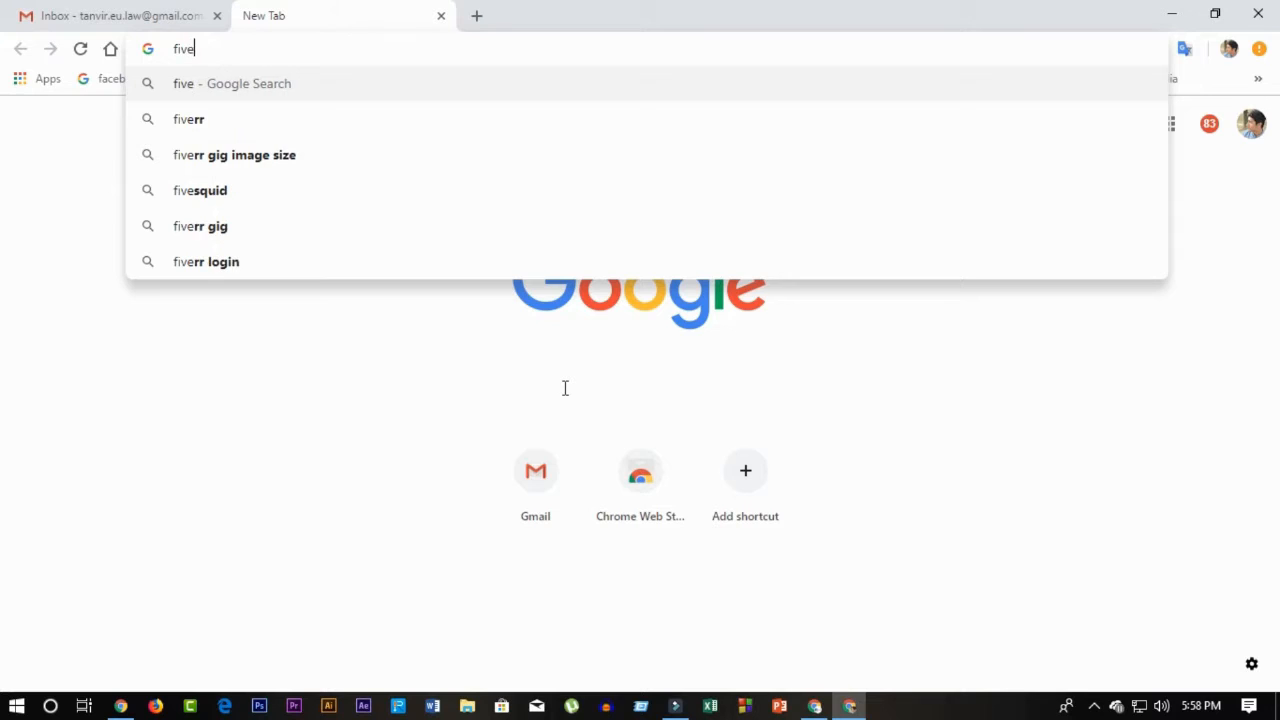
type("rr.com")
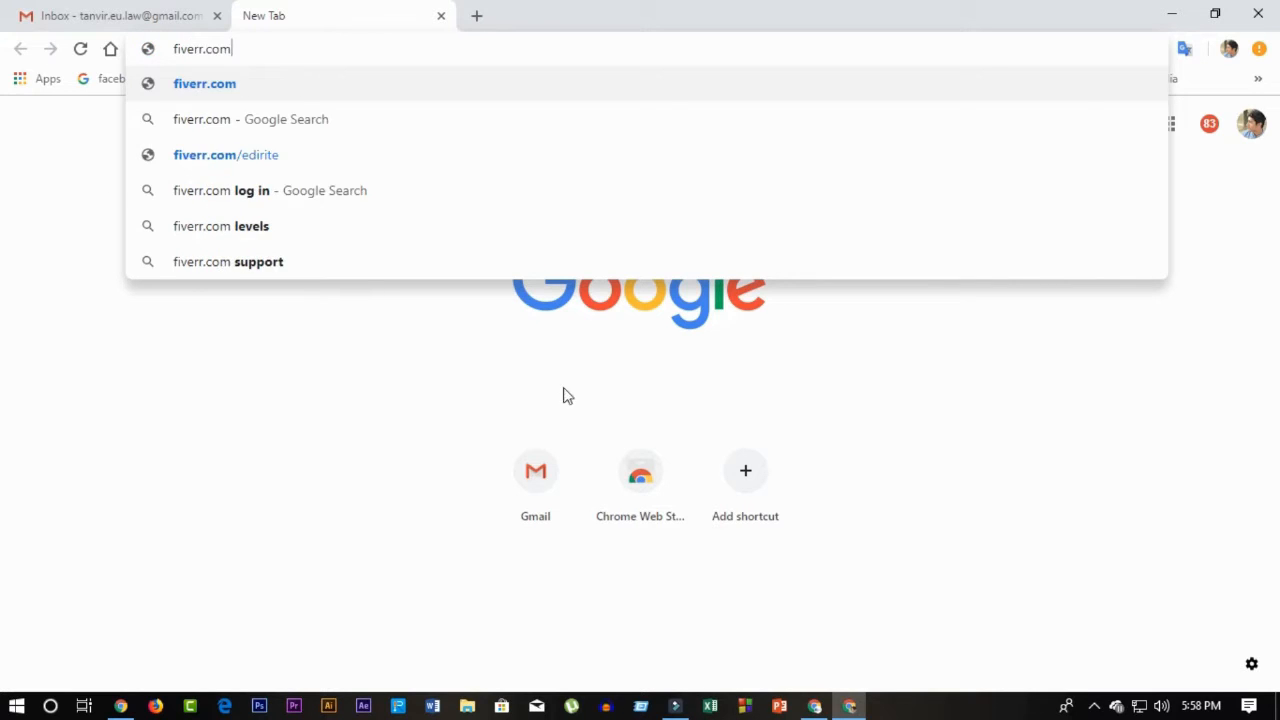
key("Return")
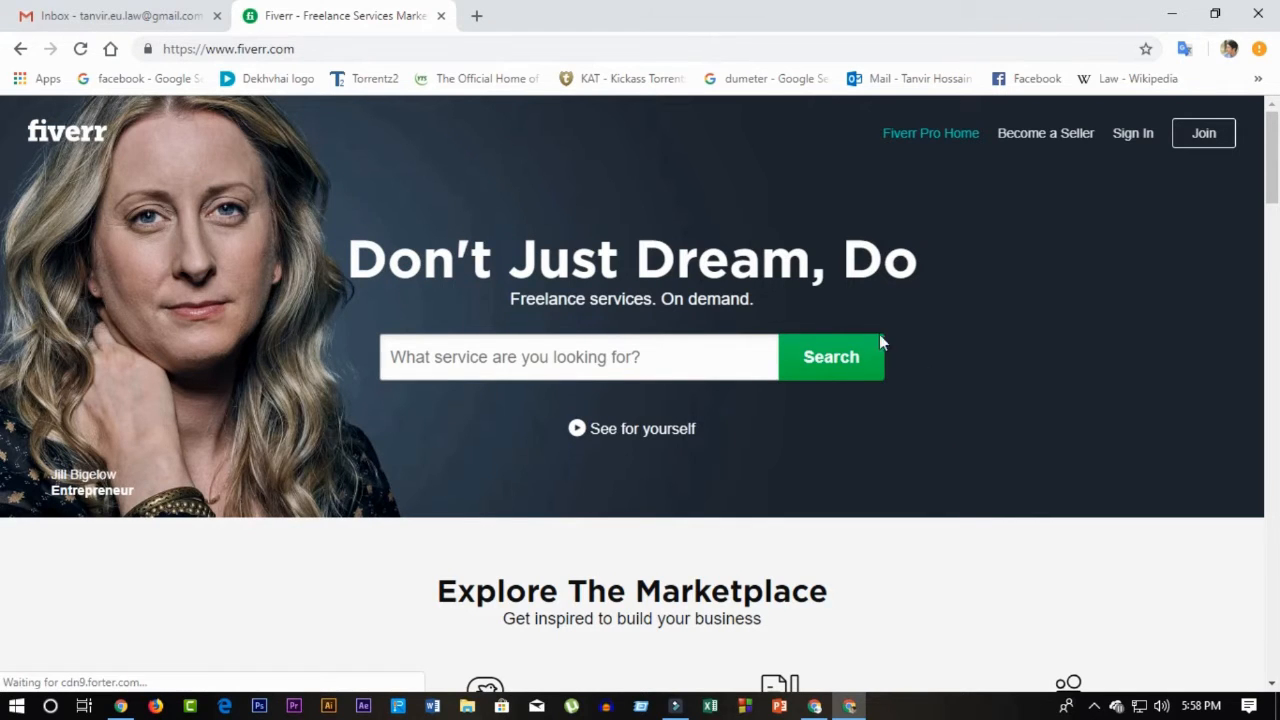
scroll(878, 345, "down", 5)
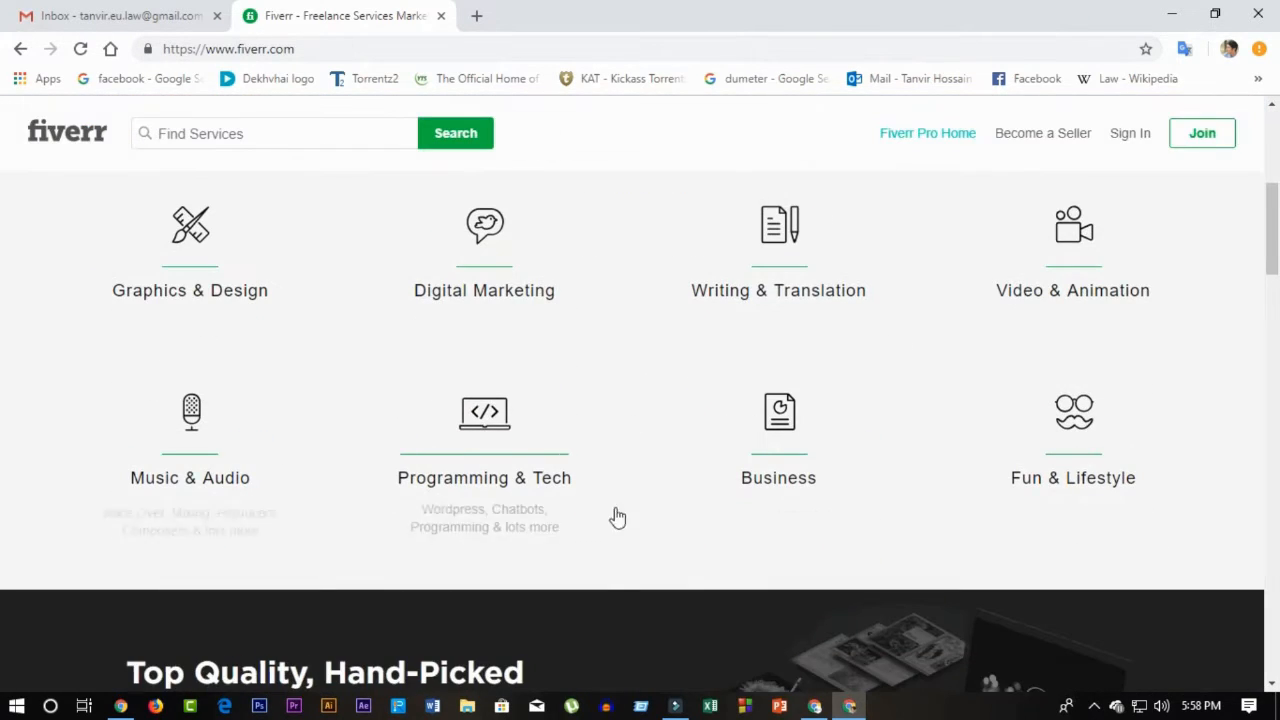
scroll(926, 494, "up", 1)
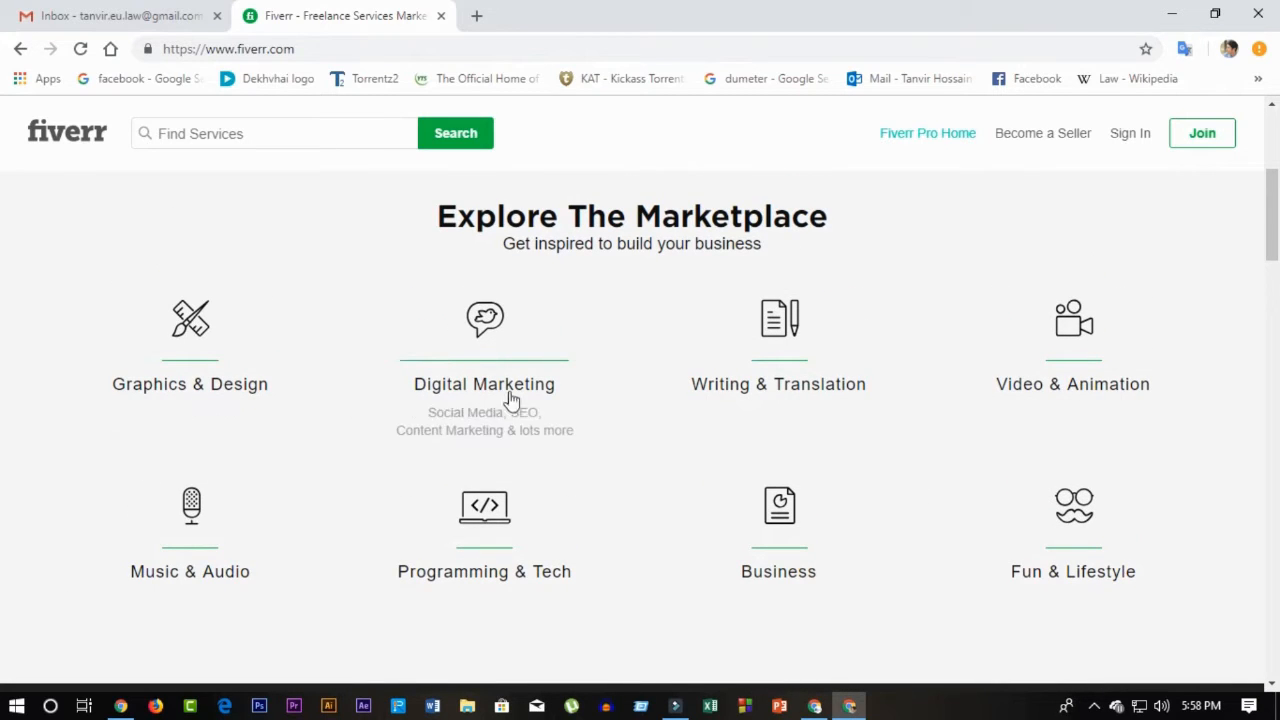
scroll(1150, 500, "down", 2)
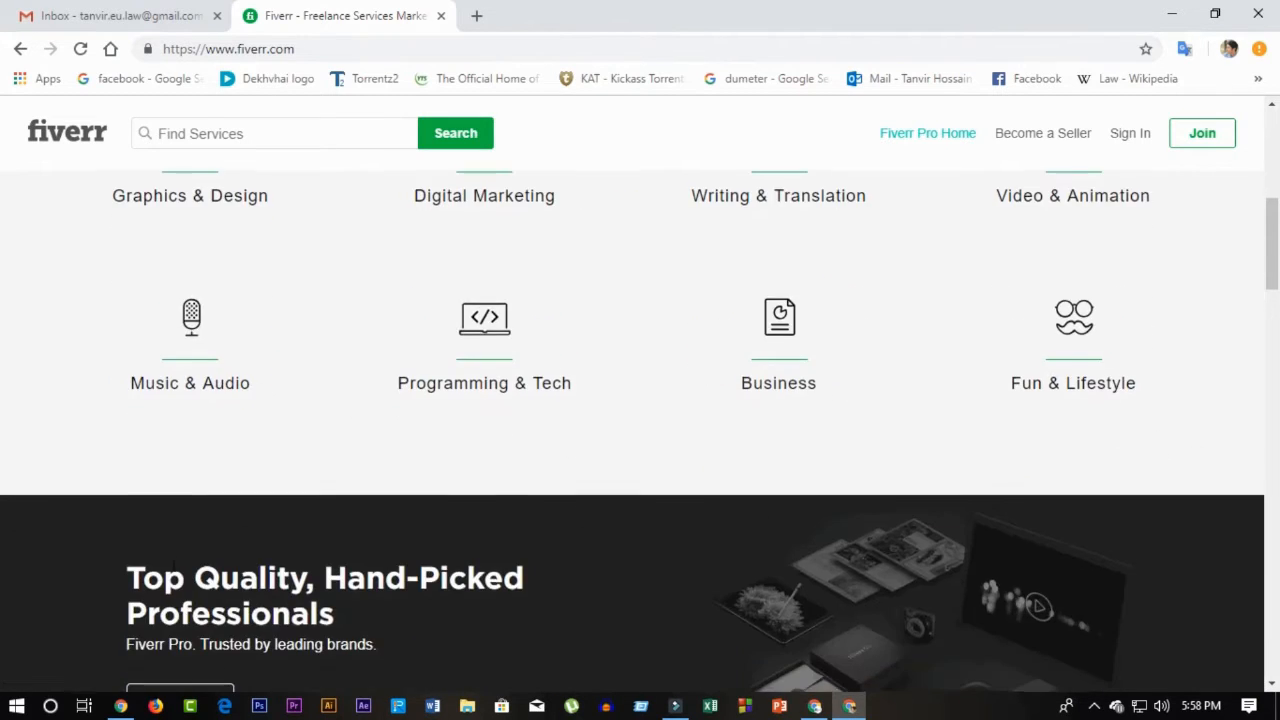
scroll(563, 535, "down", 9)
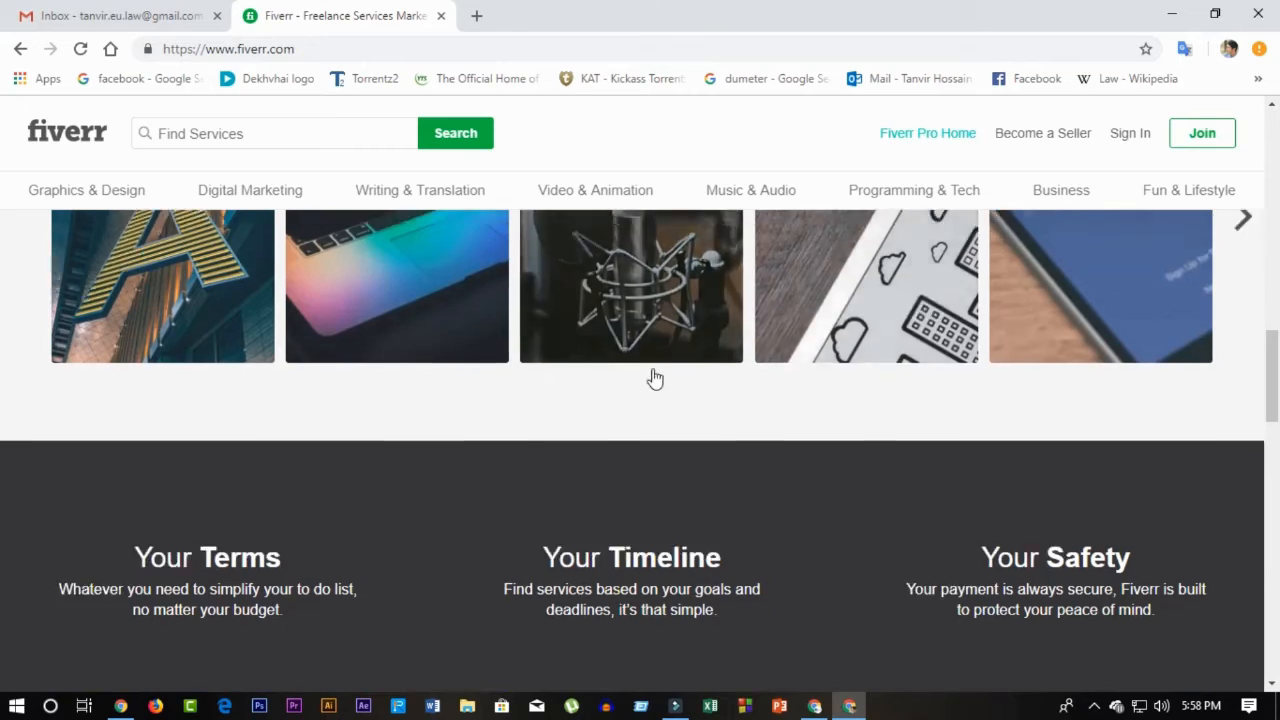
scroll(680, 390, "down", 6)
scroll(713, 408, "down", 10)
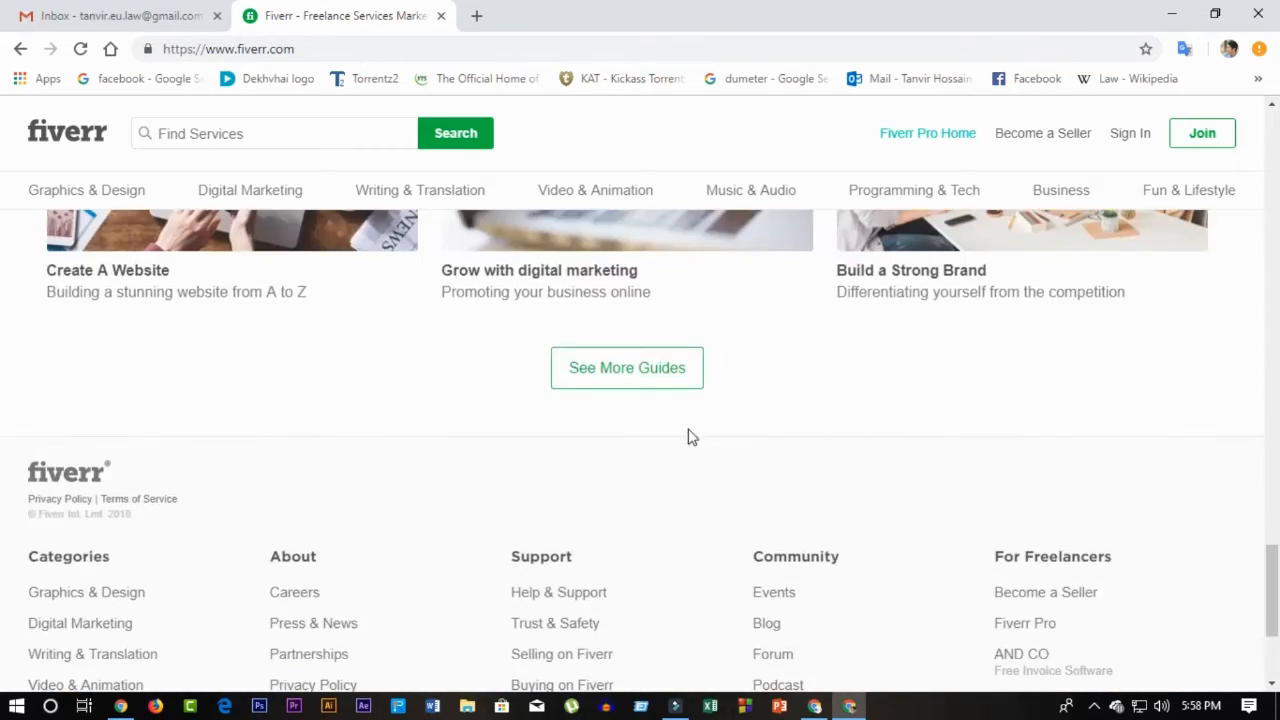
scroll(663, 477, "up", 5)
scroll(660, 480, "up", 18)
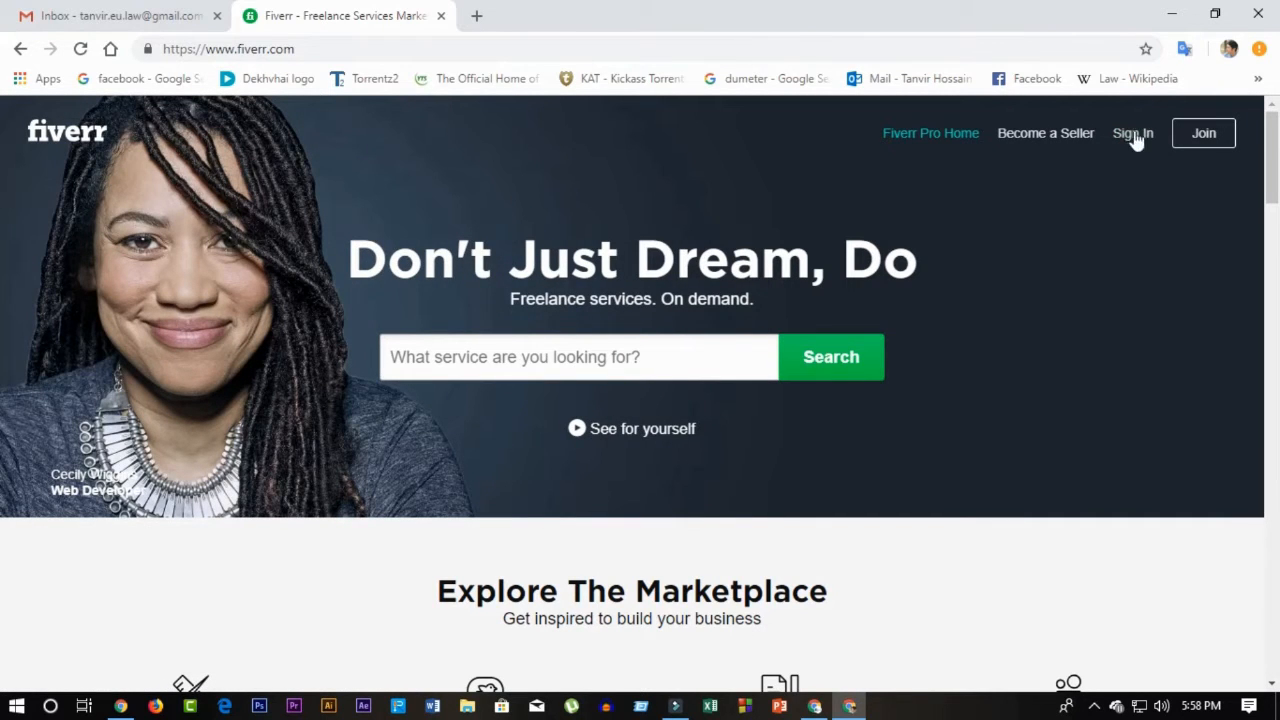
From the Fiverr login form, continue with the existing Google account and allow Fiverr access
left_click(1134, 137)
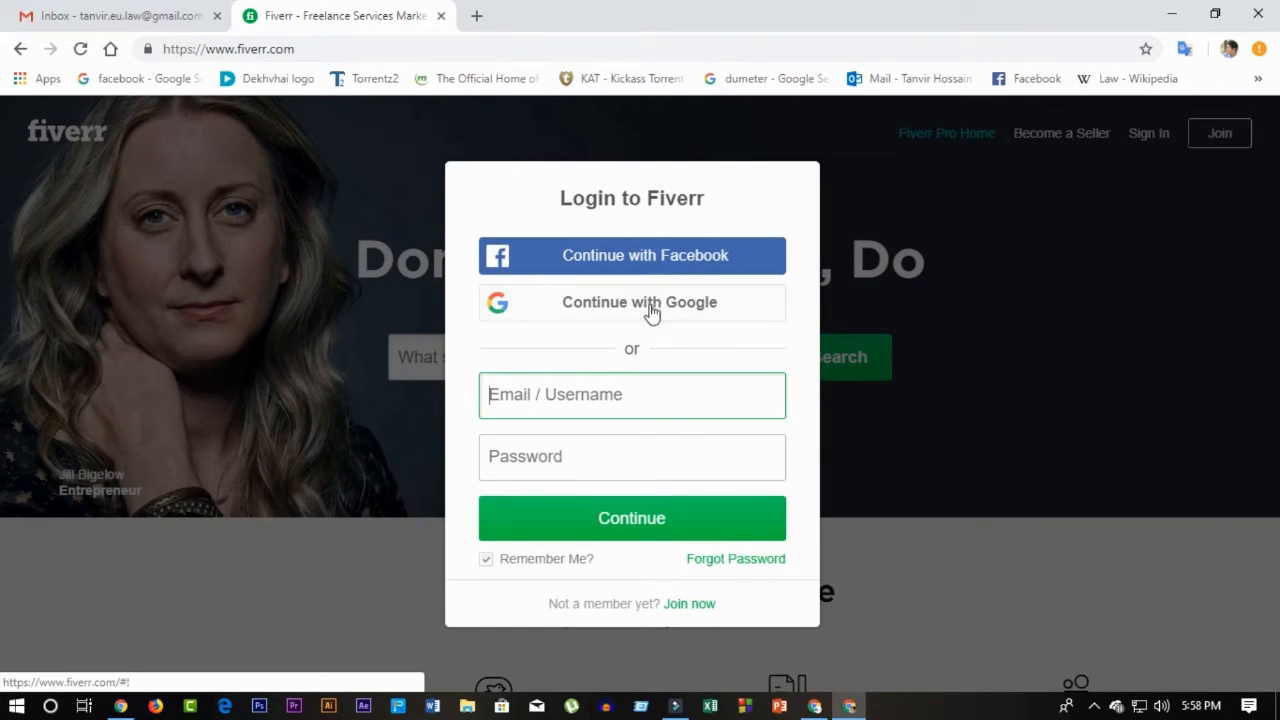
left_click(546, 403)
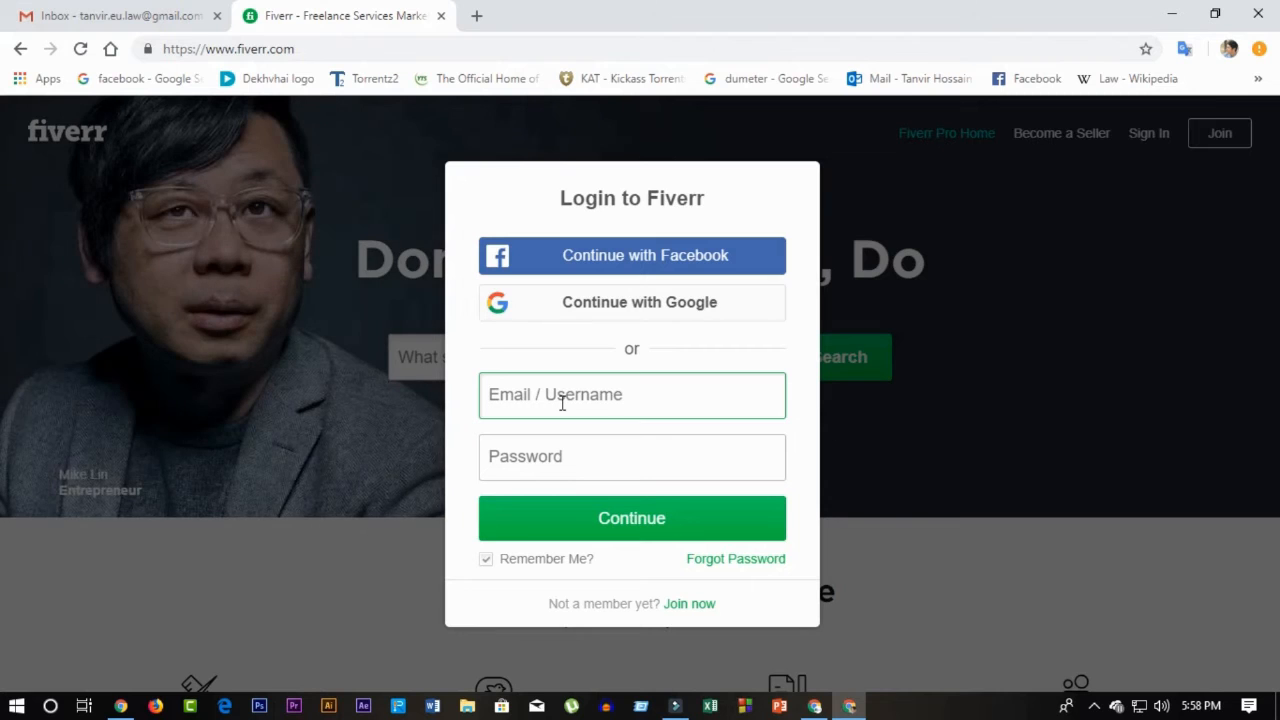
type("ta")
key("BackSpace")
key("BackSpace")
left_click(623, 302)
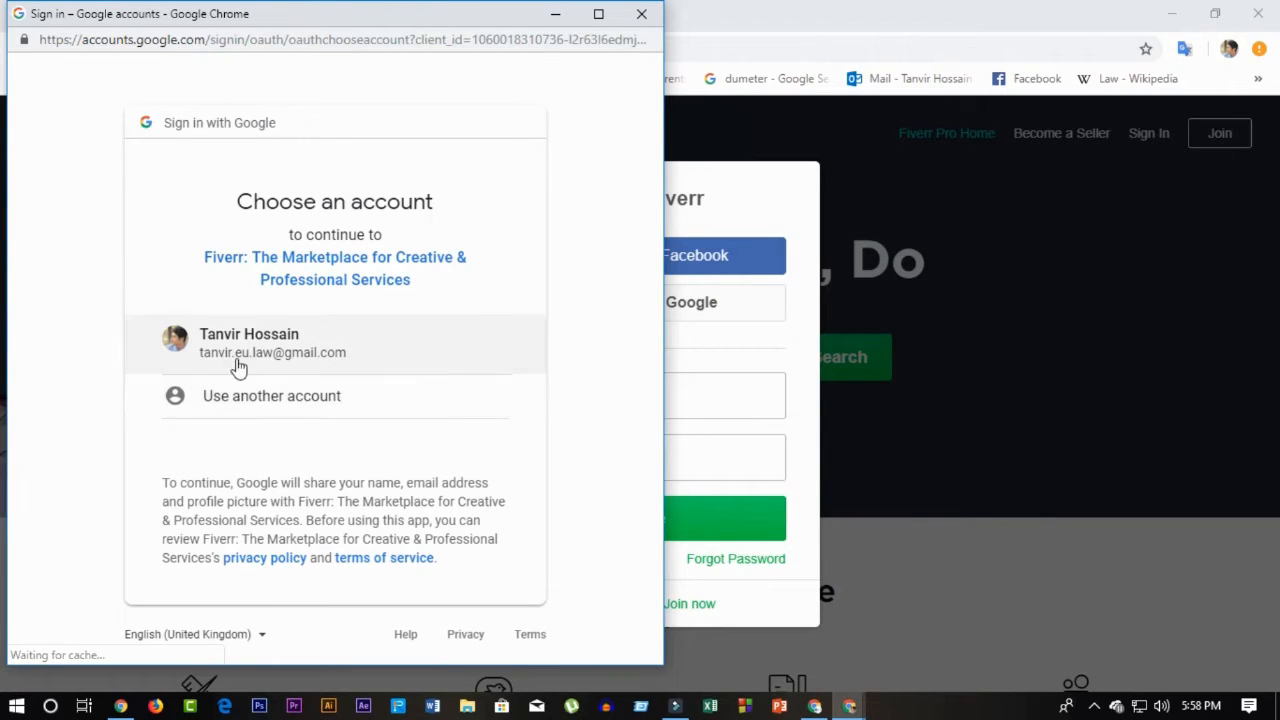
left_click(276, 366)
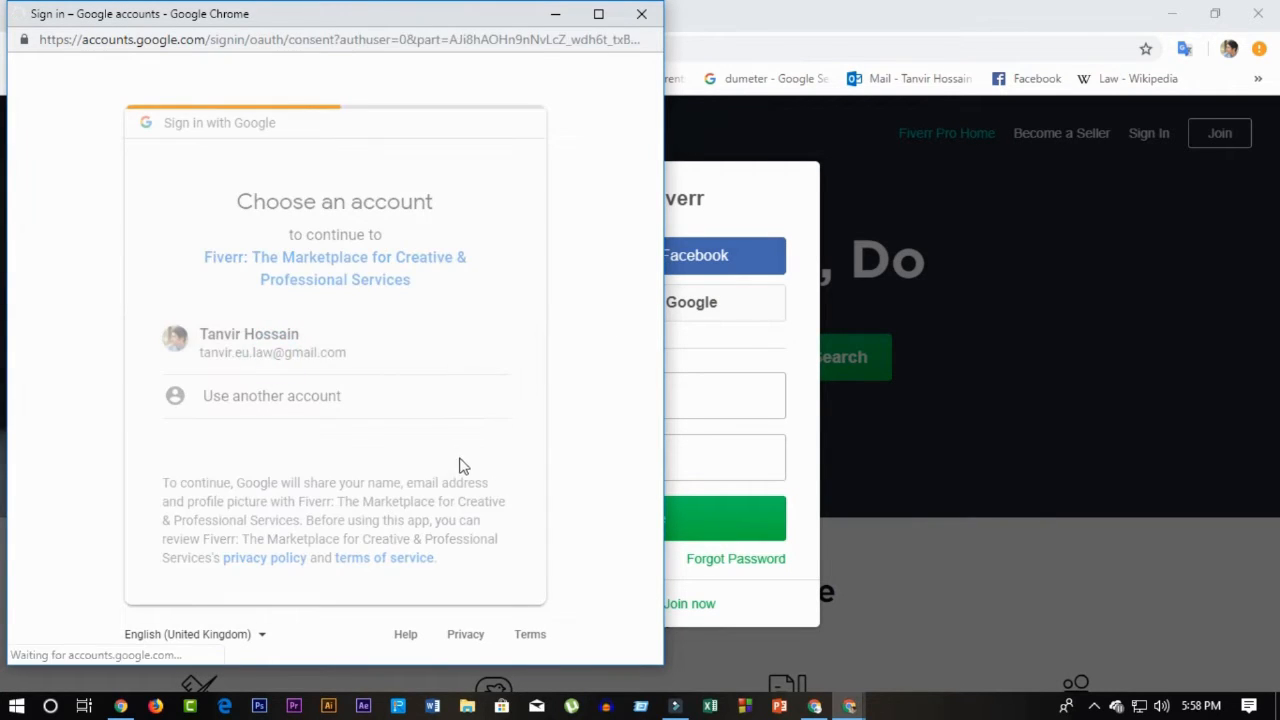
scroll(462, 473, "down", 4)
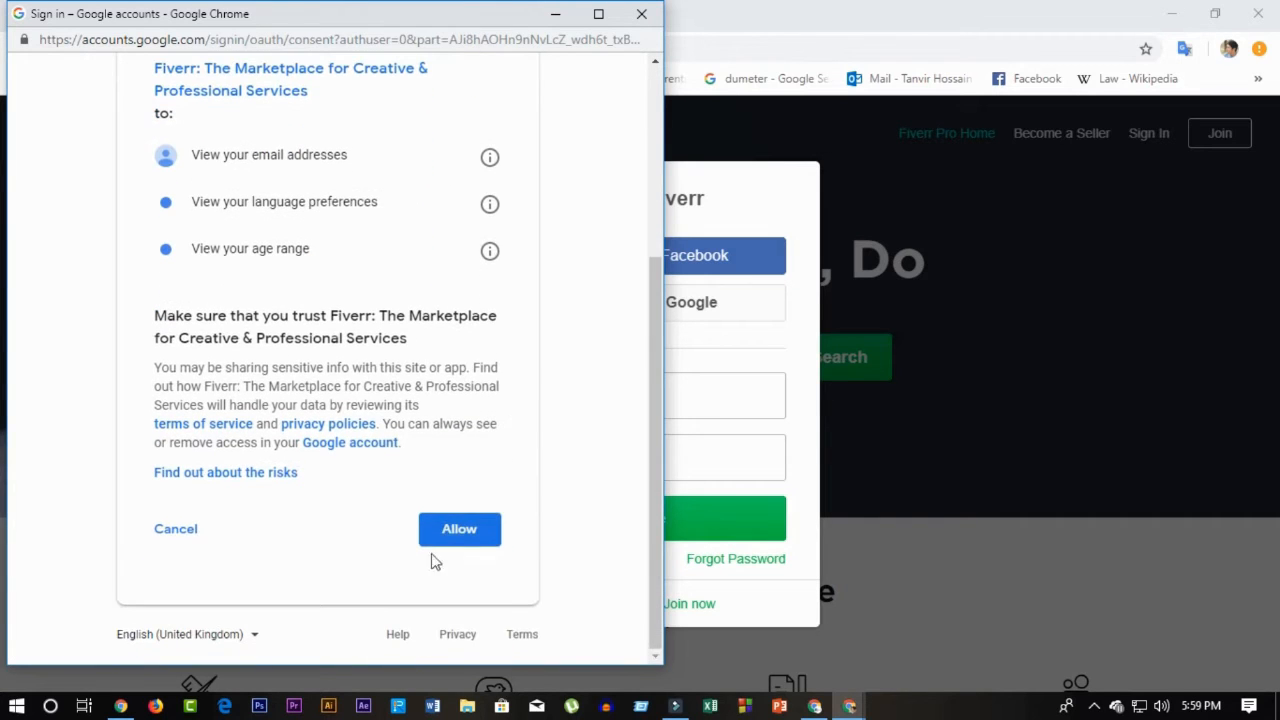
left_click(455, 529)
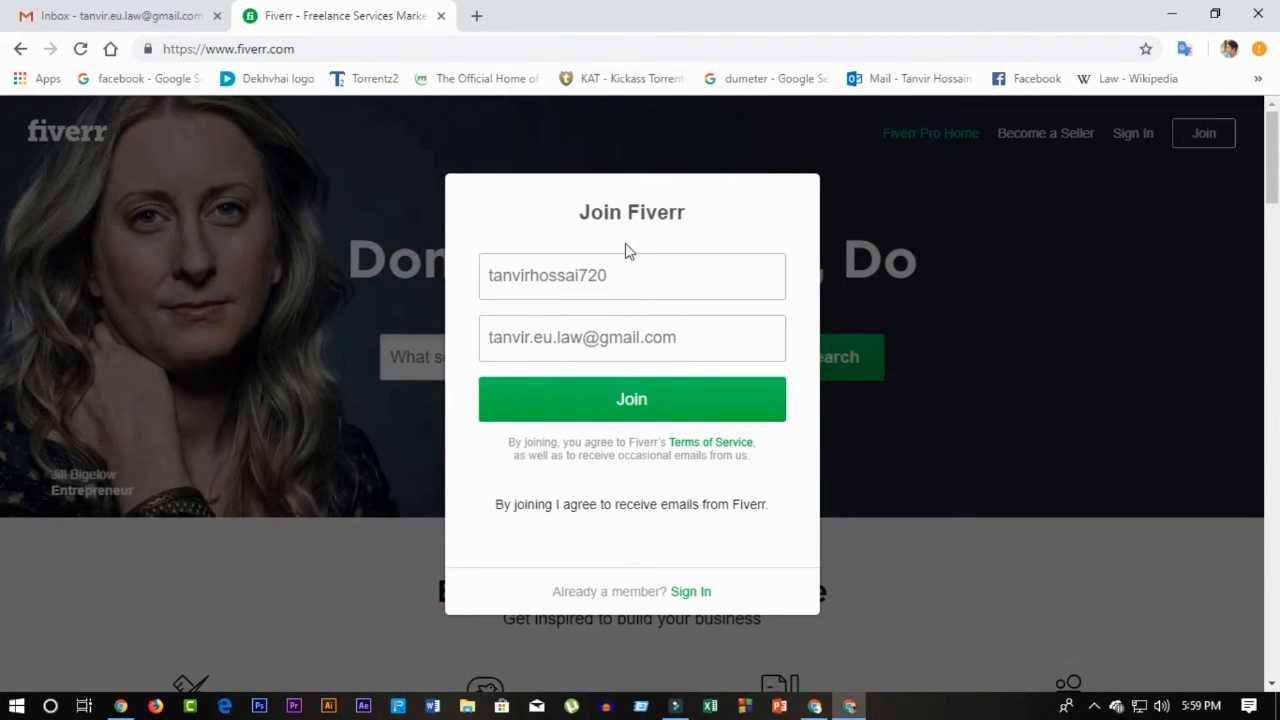
Replace the suggested username with a custom username and join Fiverr
double_click(636, 264)
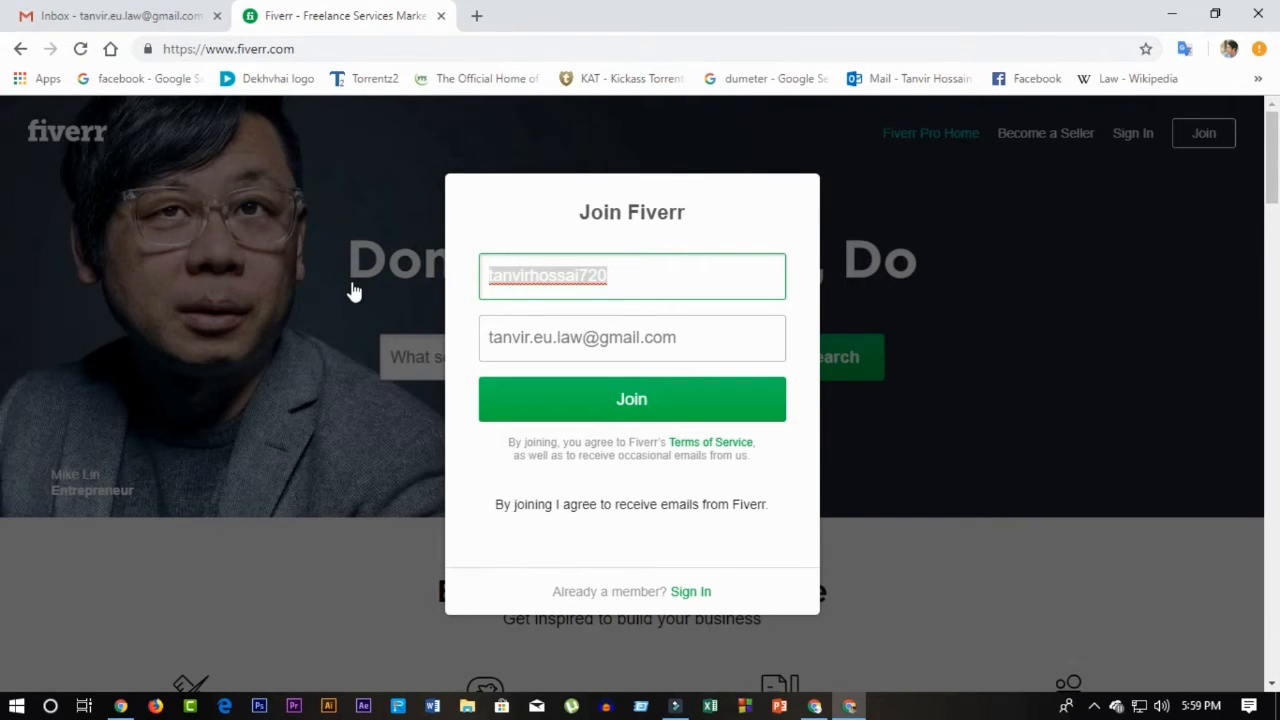
type("tanvir")
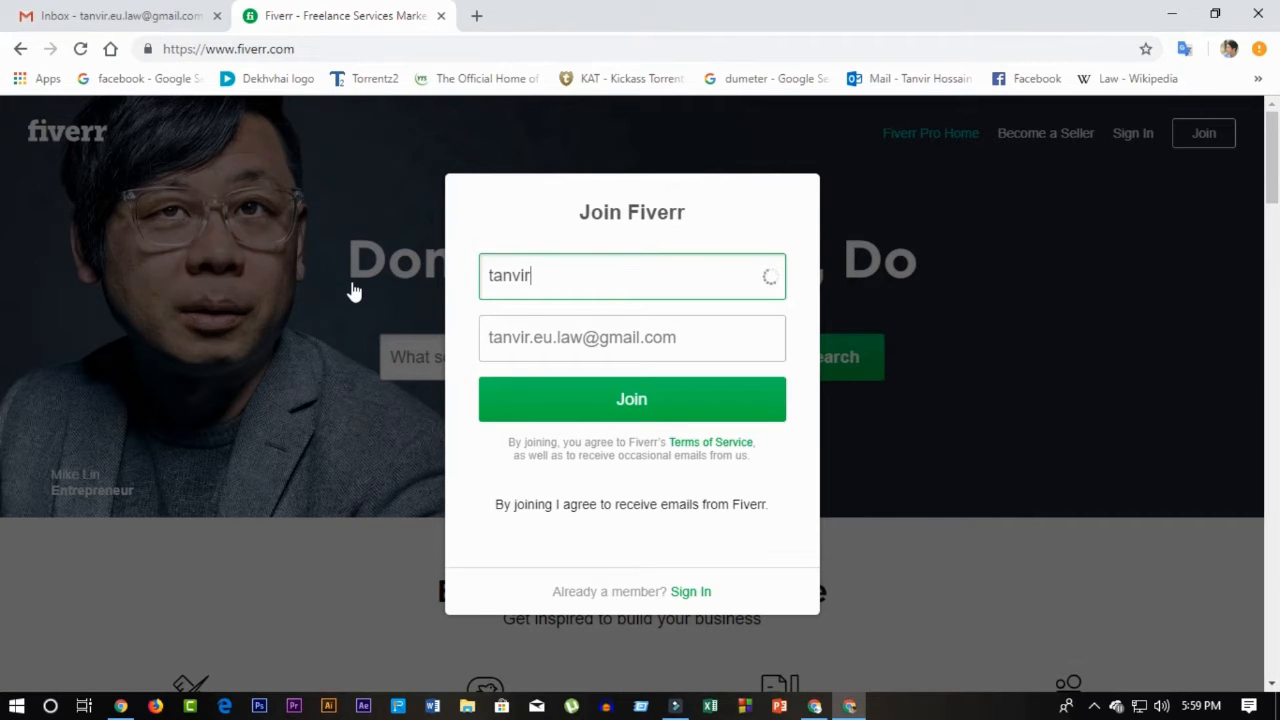
type("law")
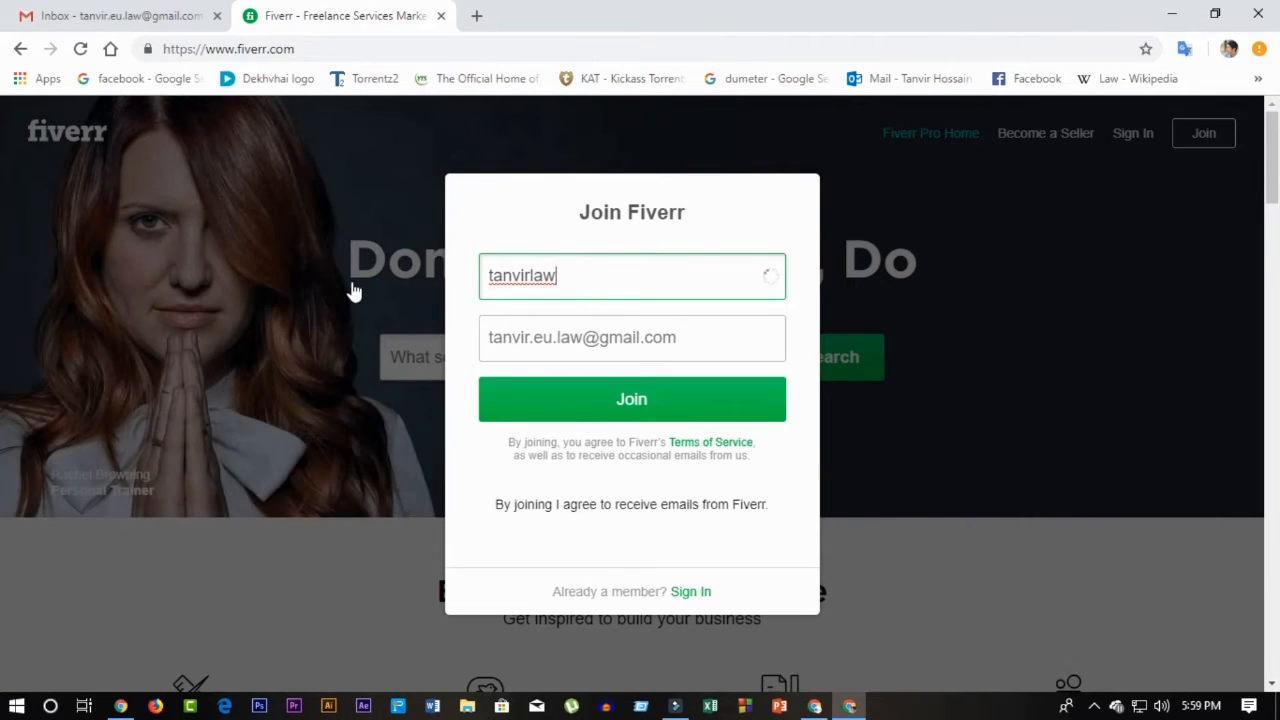
left_click(646, 398)
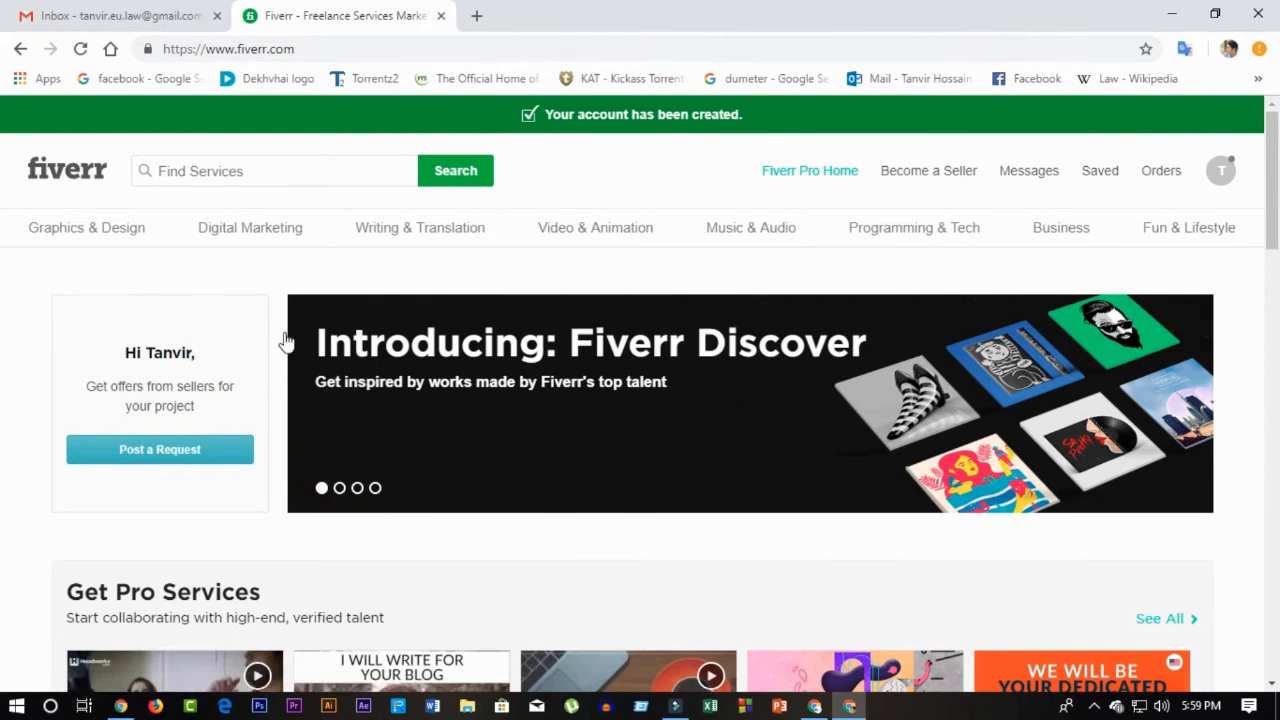
Go to Account Settings from the profile avatar menu
left_click(1233, 185)
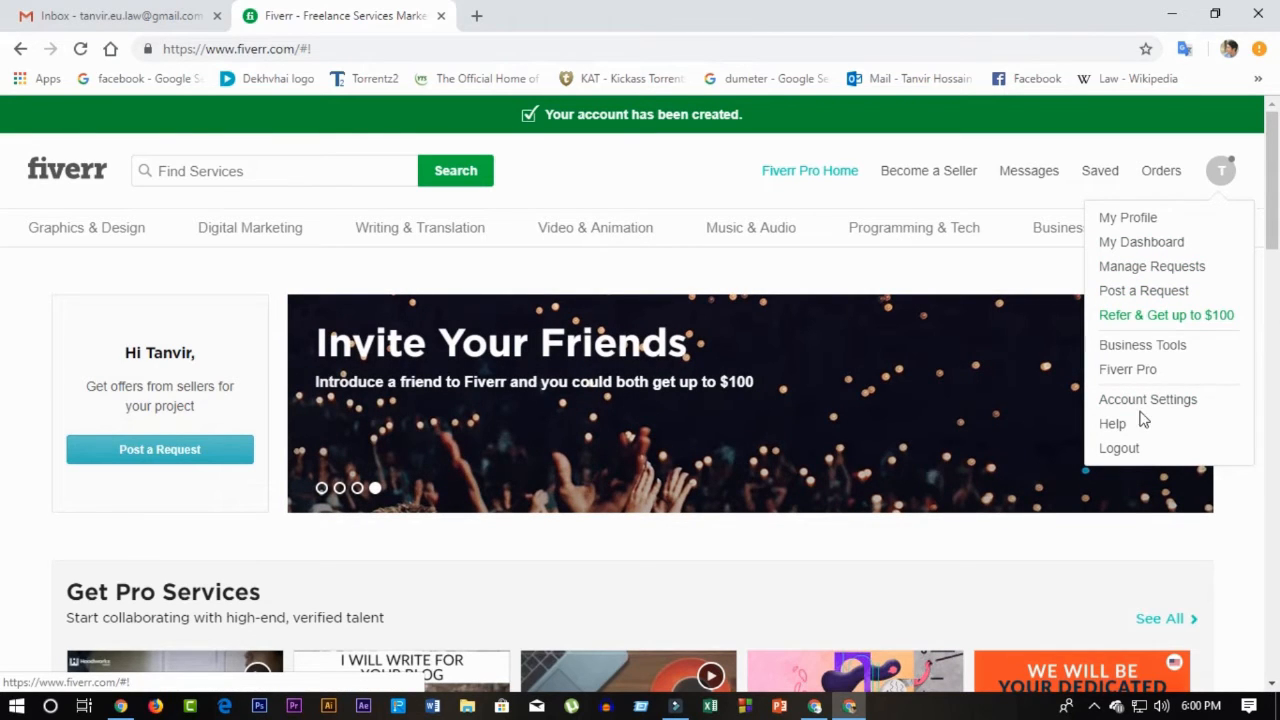
left_click(1170, 403)
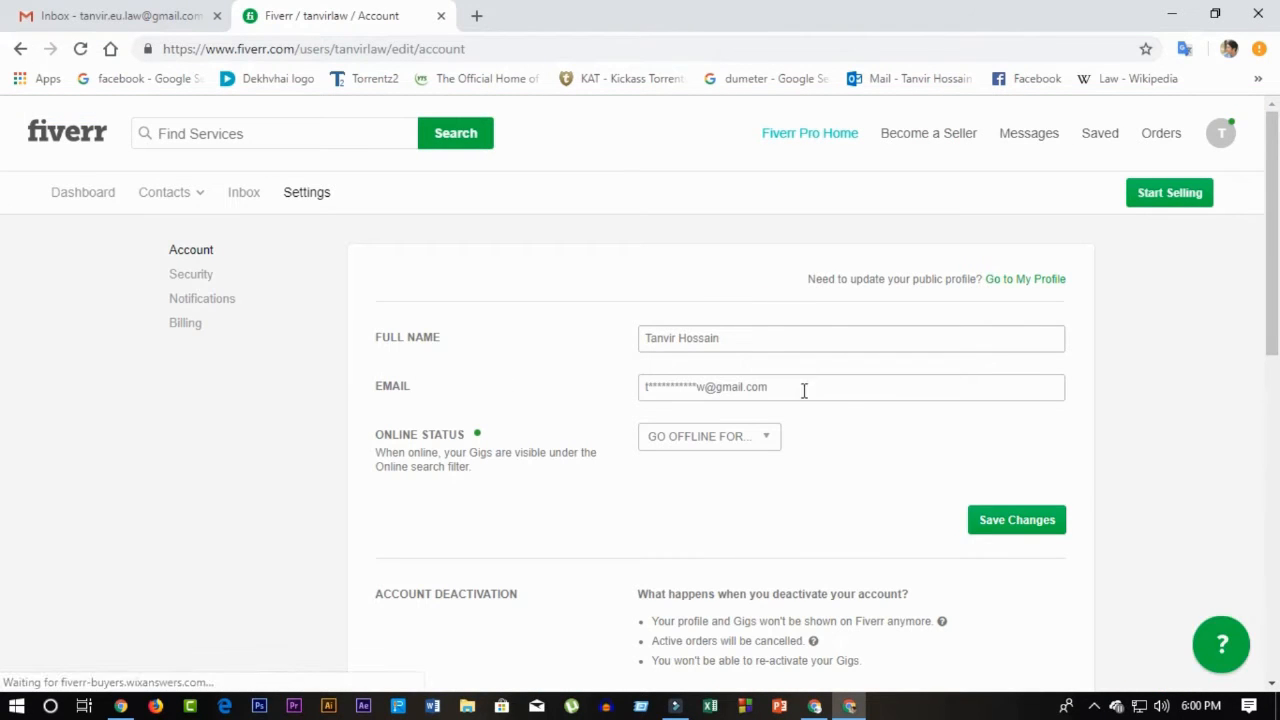
Save the account settings without changing online status, getting the 'Settings successfully updated' banner
left_click(768, 345)
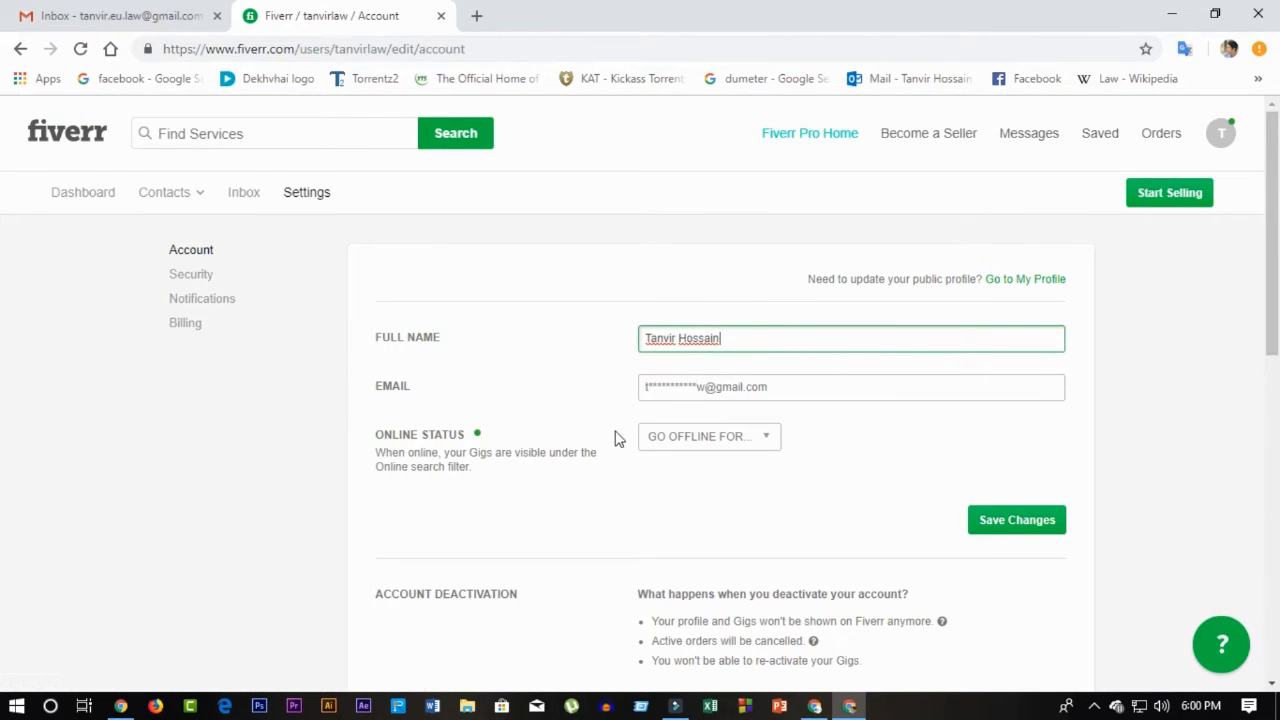
left_click(686, 447)
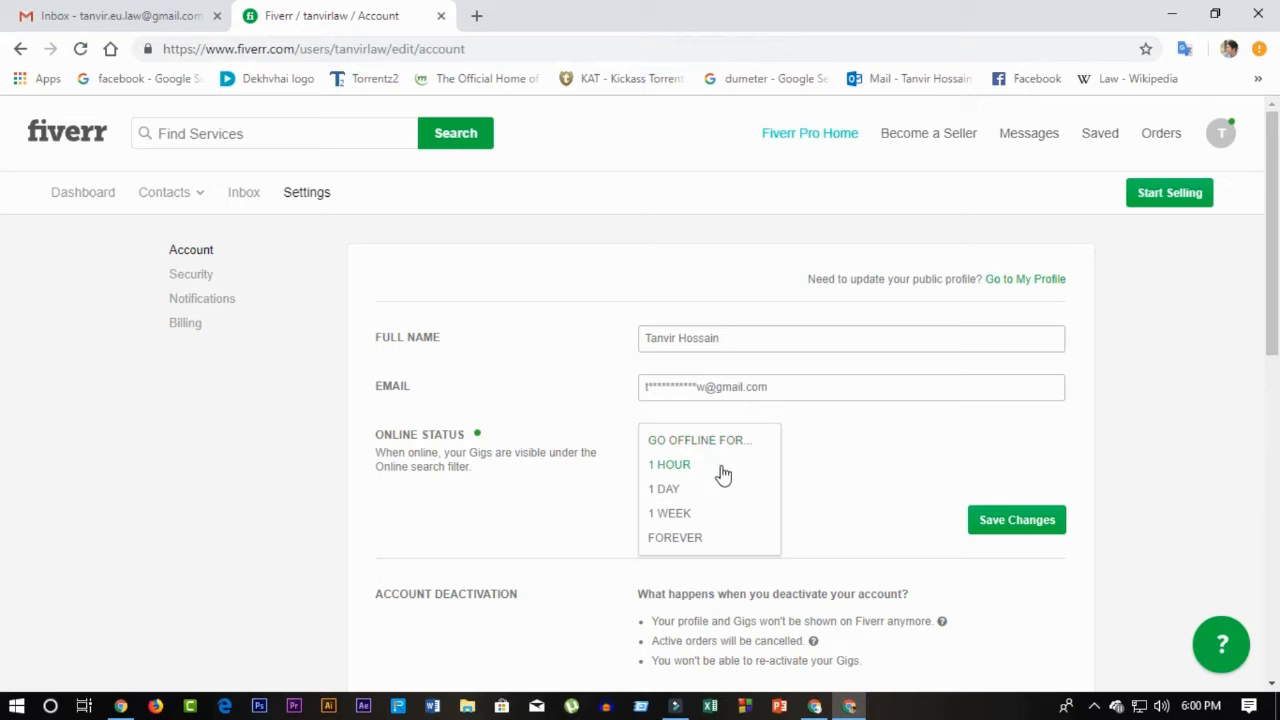
left_click(820, 458)
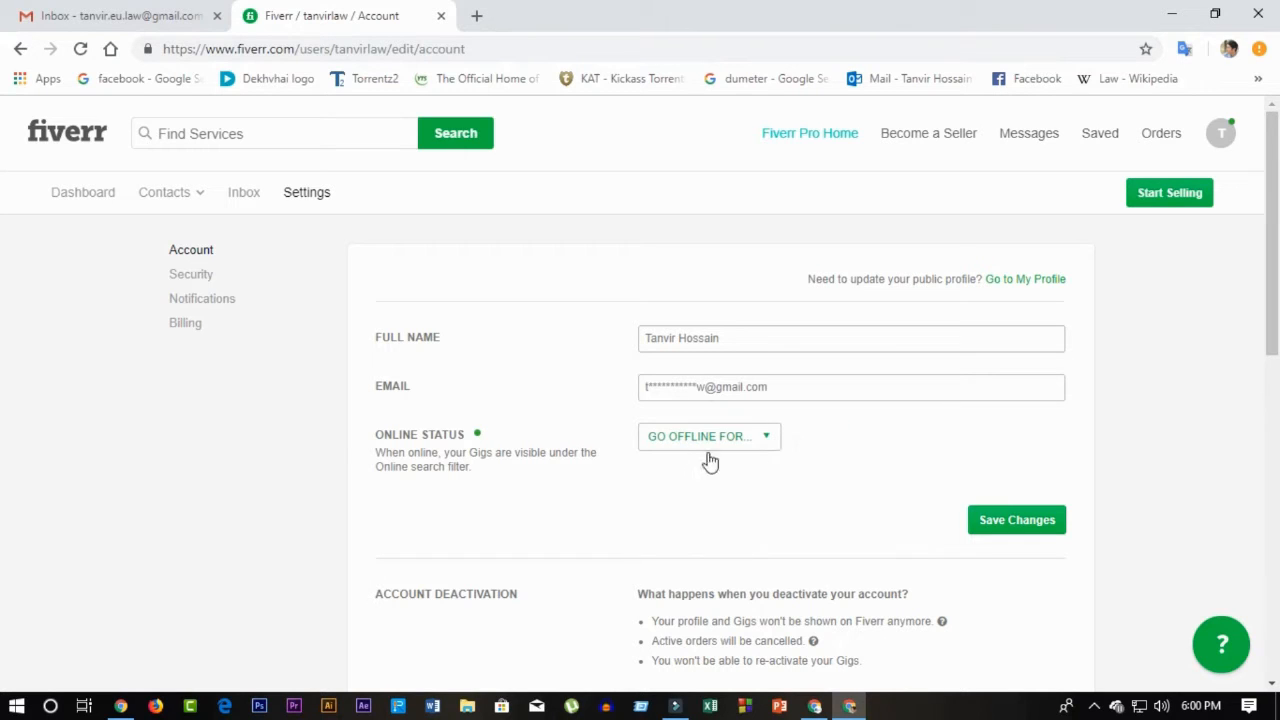
scroll(900, 345, "down", 2)
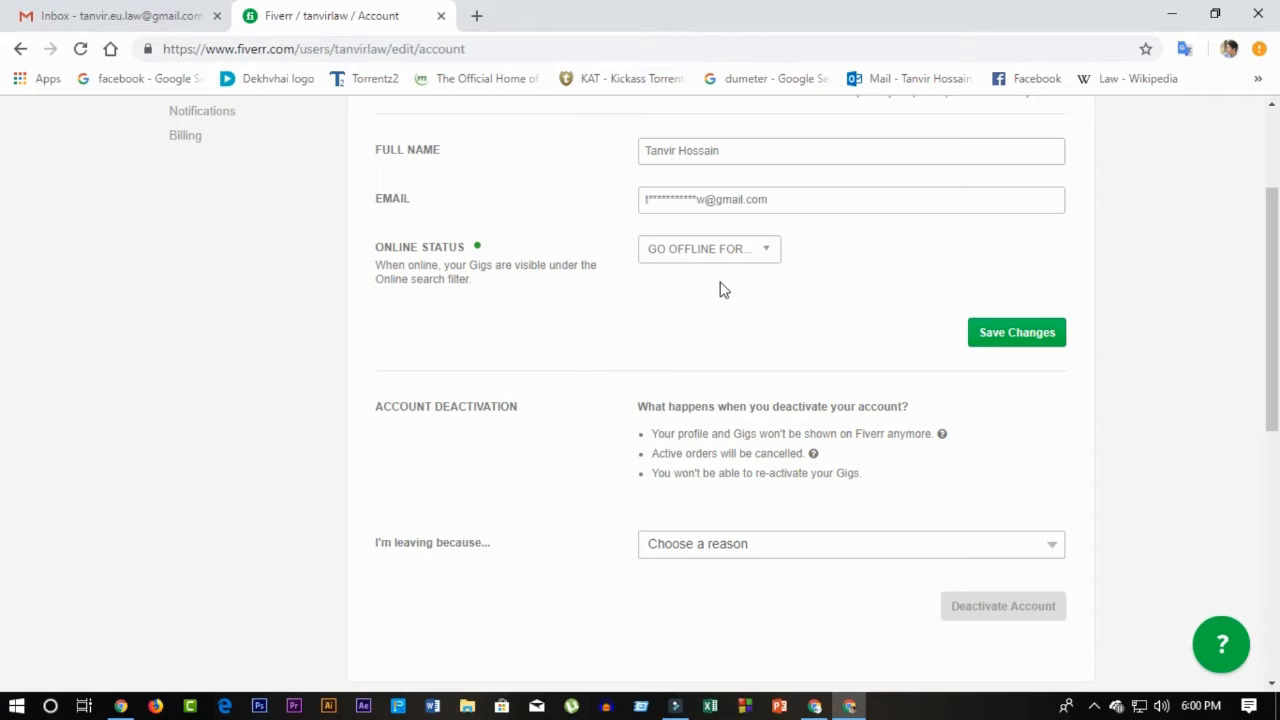
scroll(894, 454, "down", 1)
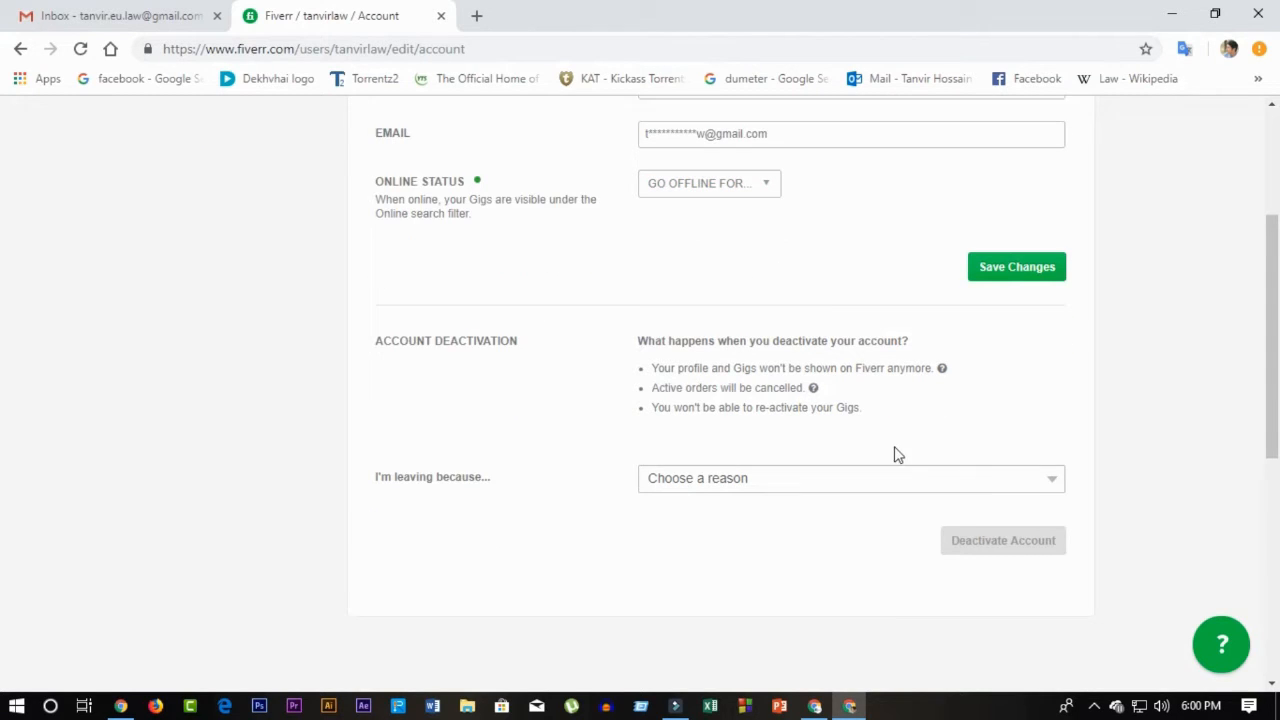
left_click(984, 245)
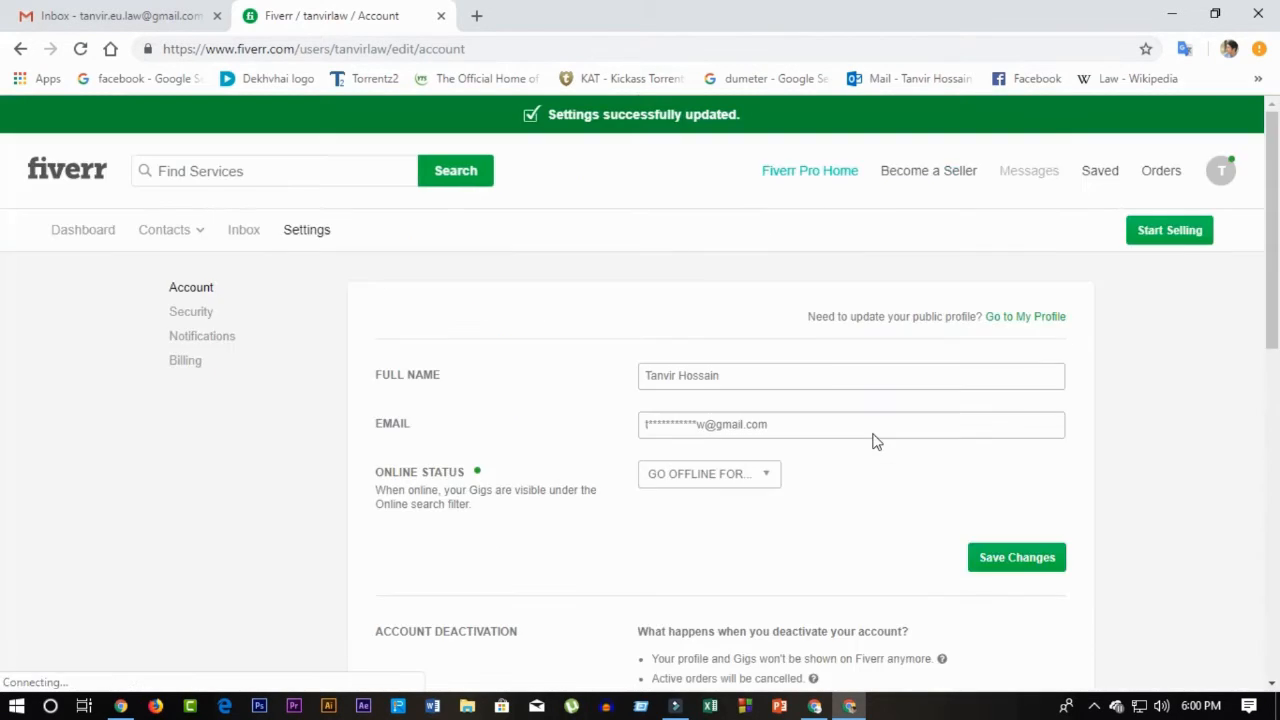
scroll(874, 436, "down", 3)
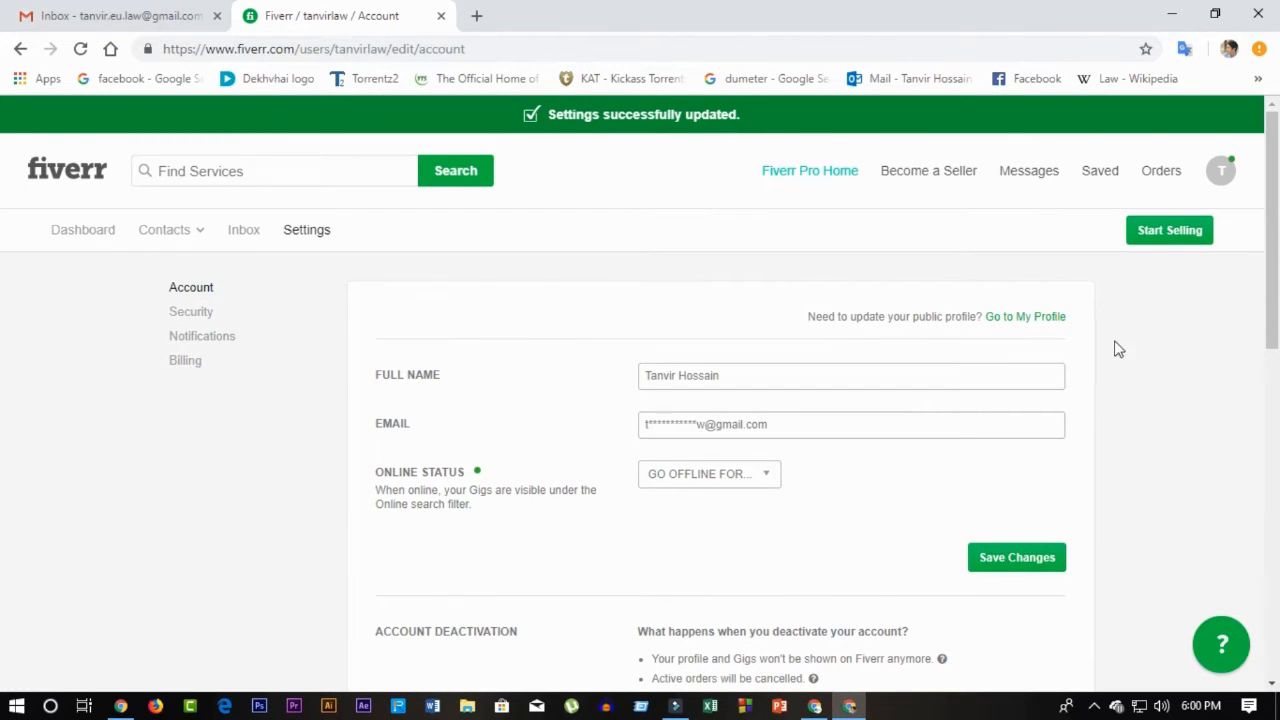
In My Dashboard, save private info as a freelancer in E-Commerce and Internet Business
left_click(1219, 178)
left_click(1172, 245)
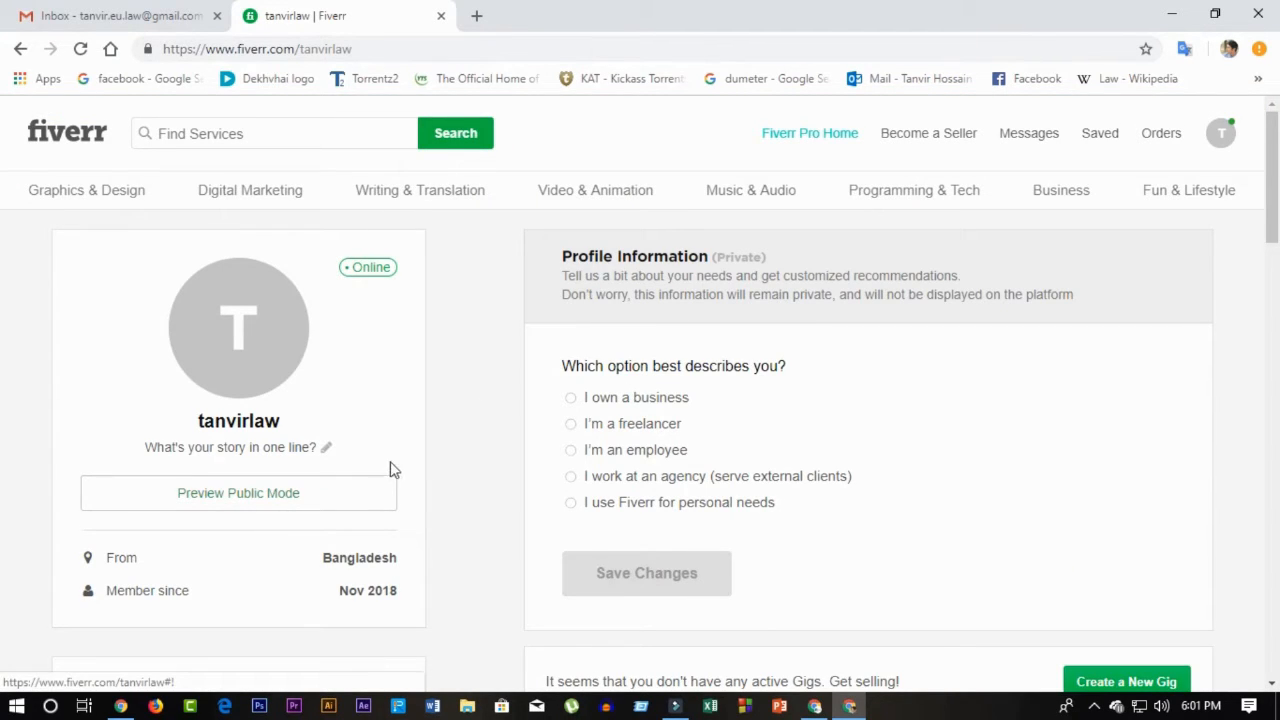
scroll(400, 460, "down", 8)
scroll(226, 383, "up", 8)
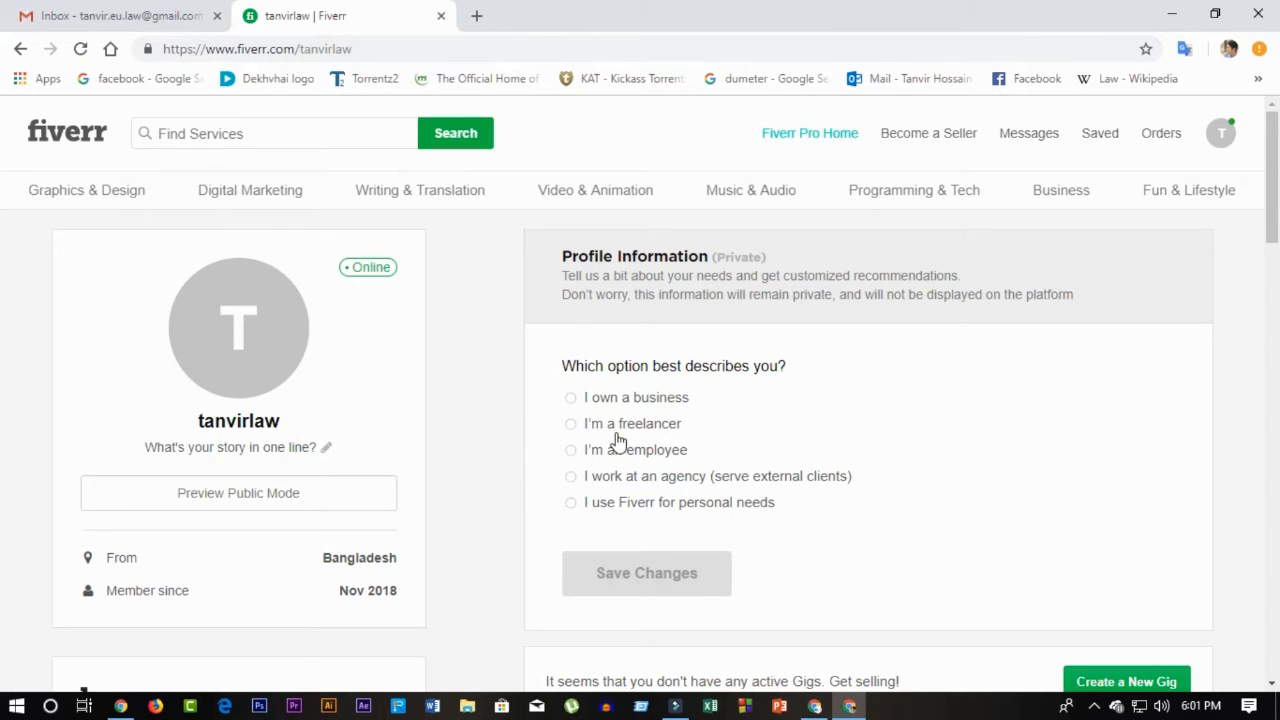
left_click(575, 428)
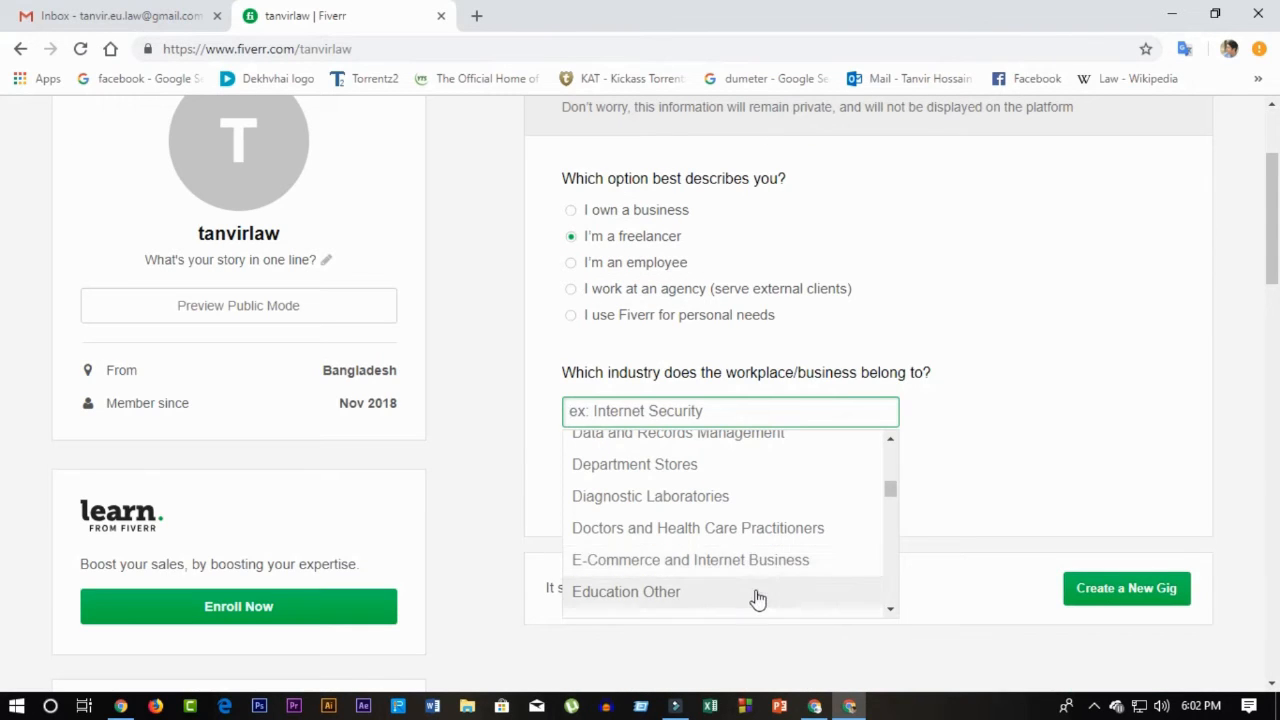
left_click(752, 562)
left_click(616, 483)
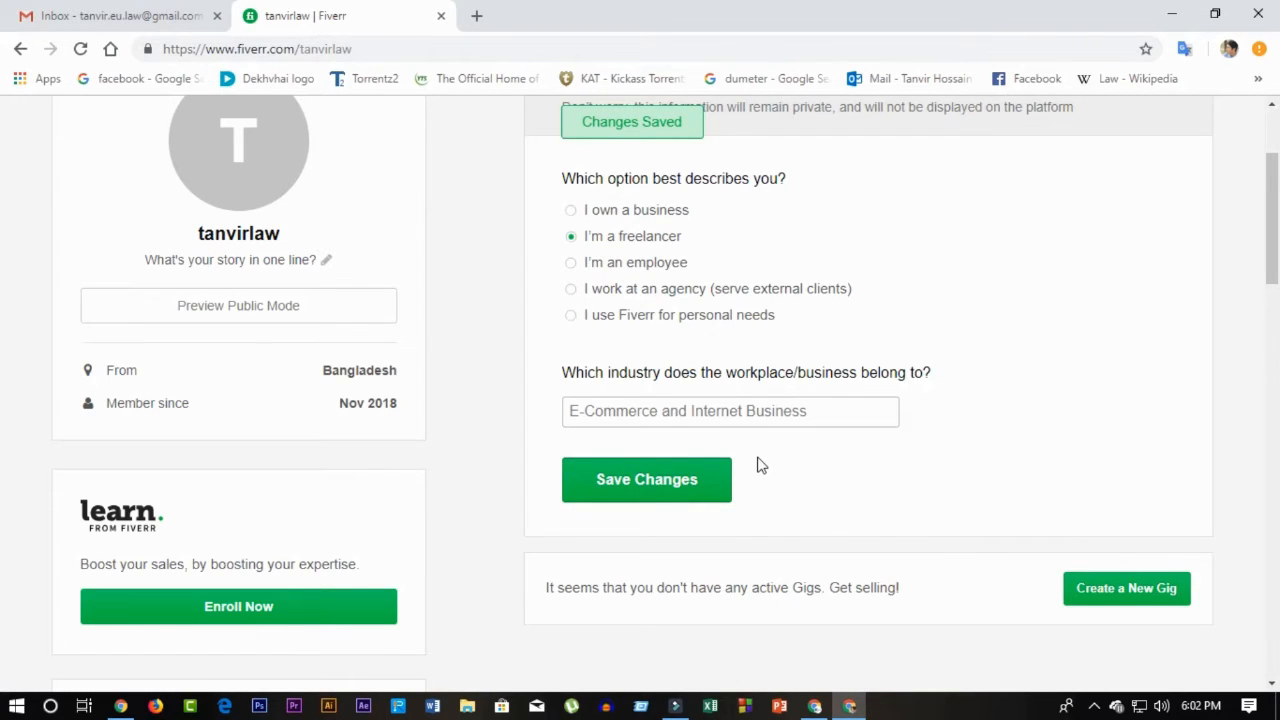
Preview the profile in public mode
scroll(681, 293, "up", 2)
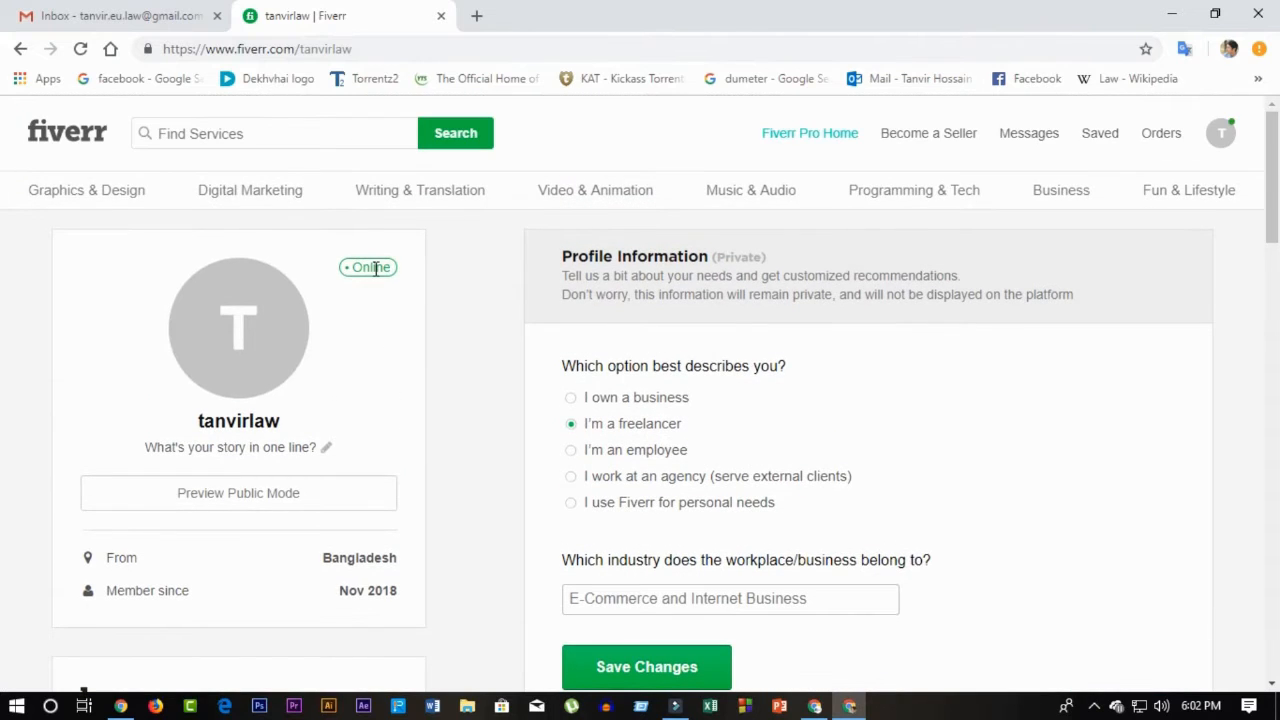
scroll(452, 414, "down", 2)
left_click(217, 314)
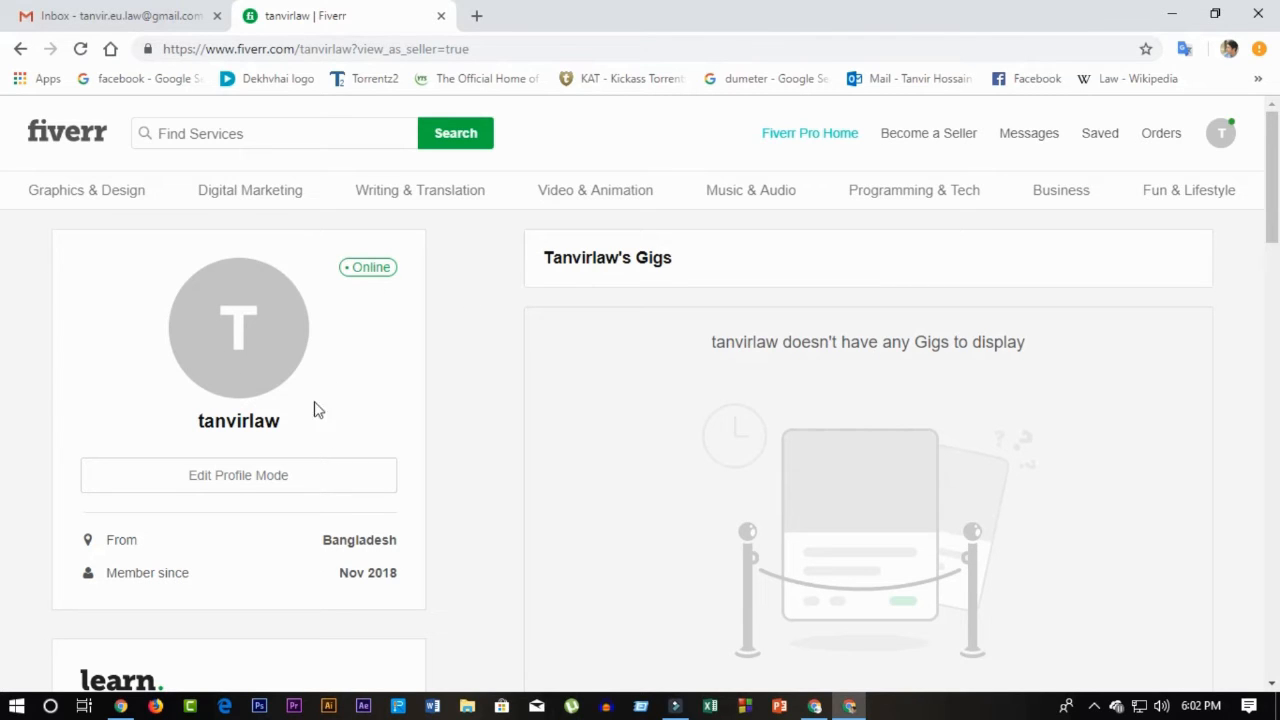
Back in edit mode, change the one-line tagline to 'Graphic Designer' and update it
left_click(229, 484)
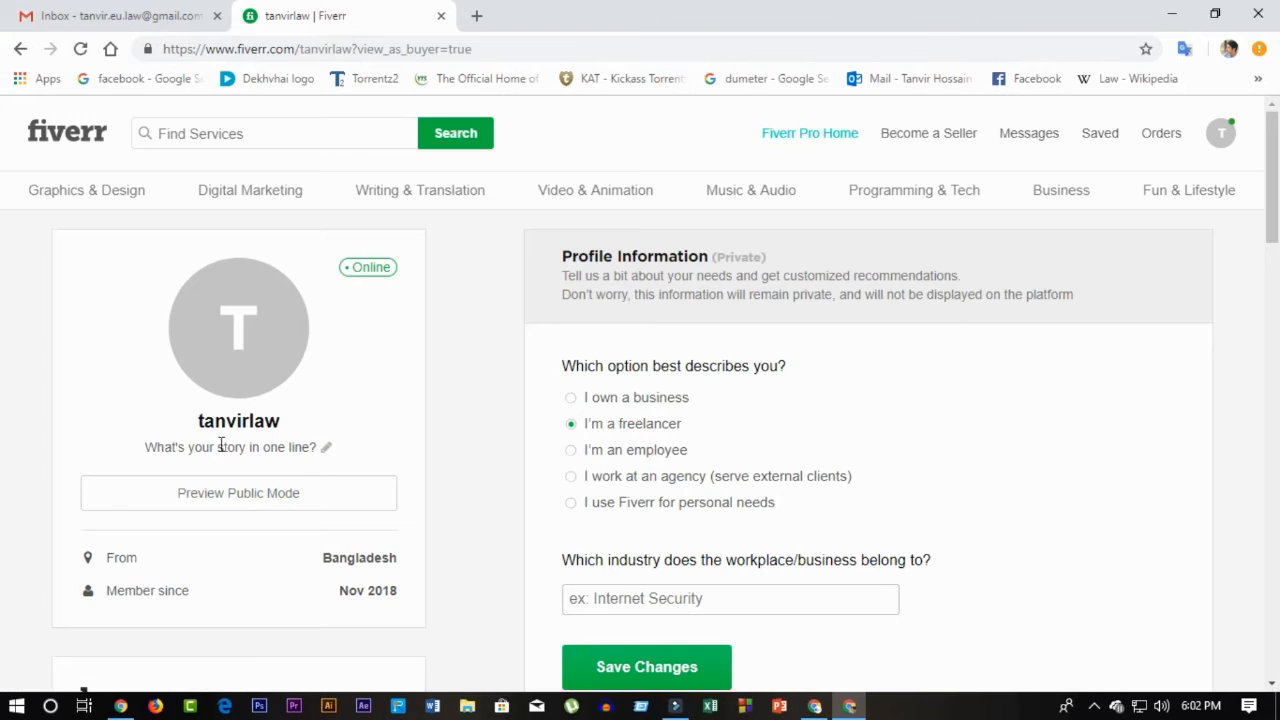
left_click(315, 448)
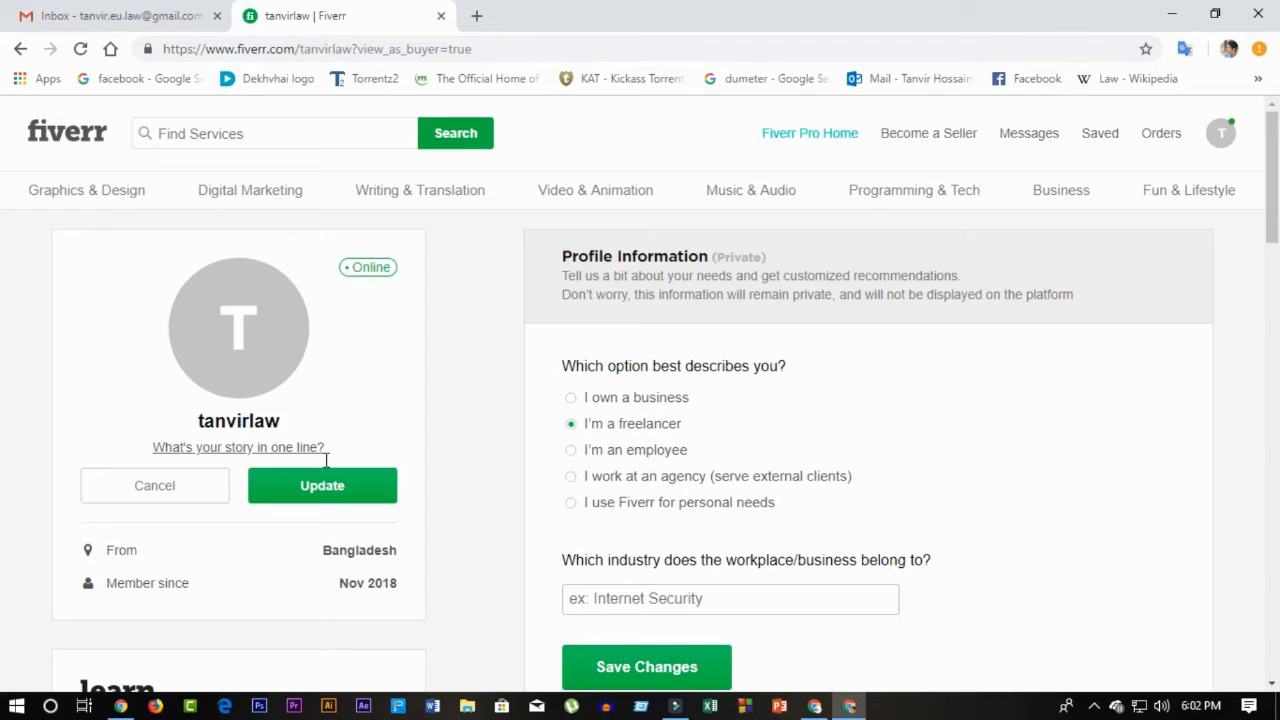
type("Gra")
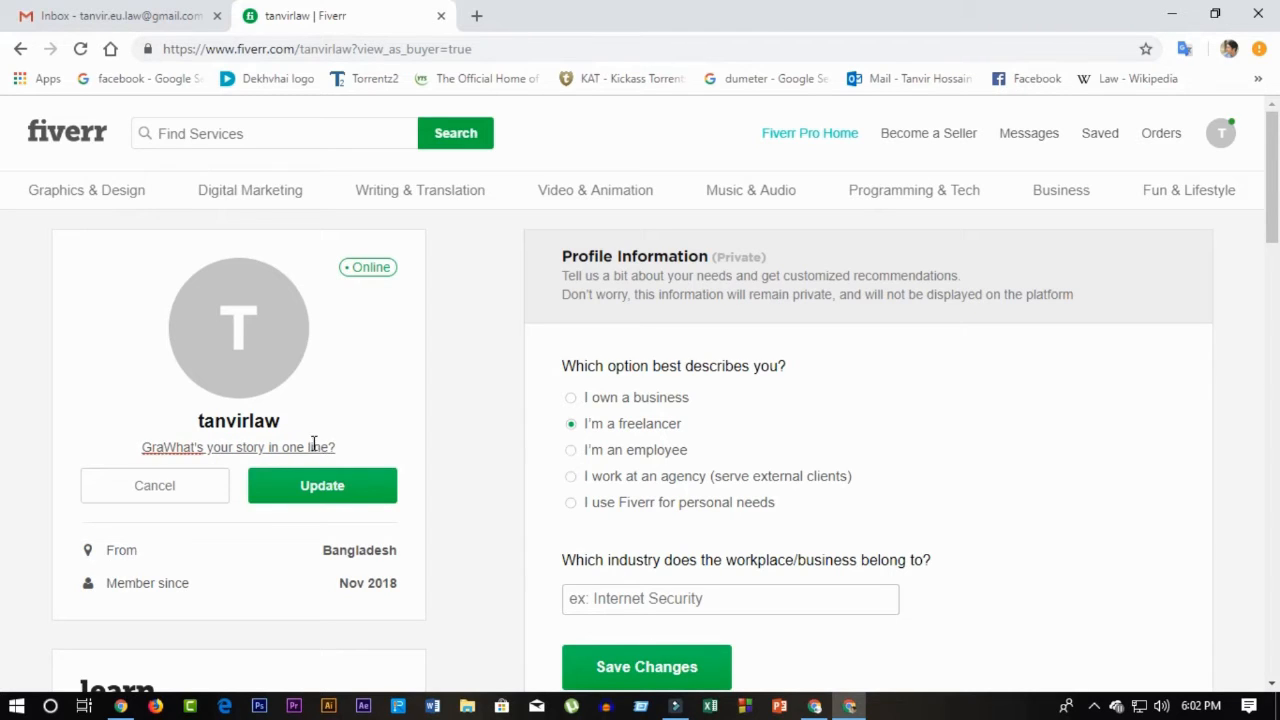
left_click_drag(141, 449, 345, 444)
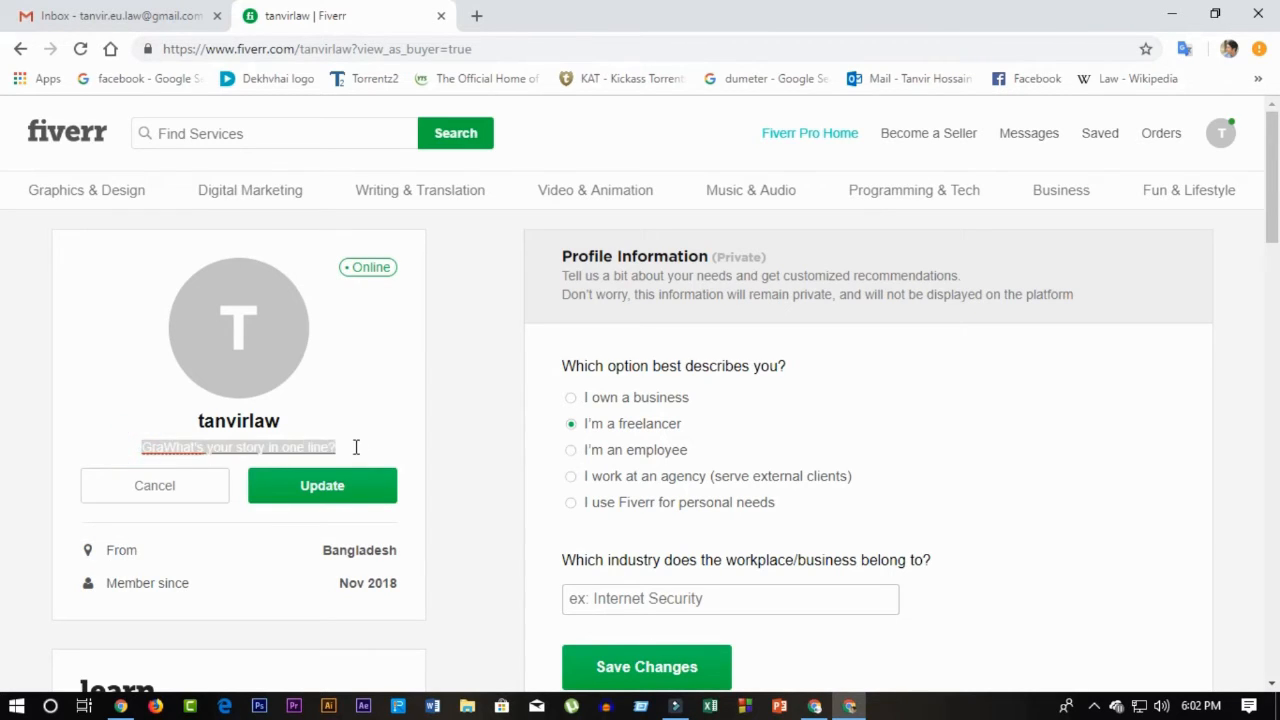
key("BackSpace")
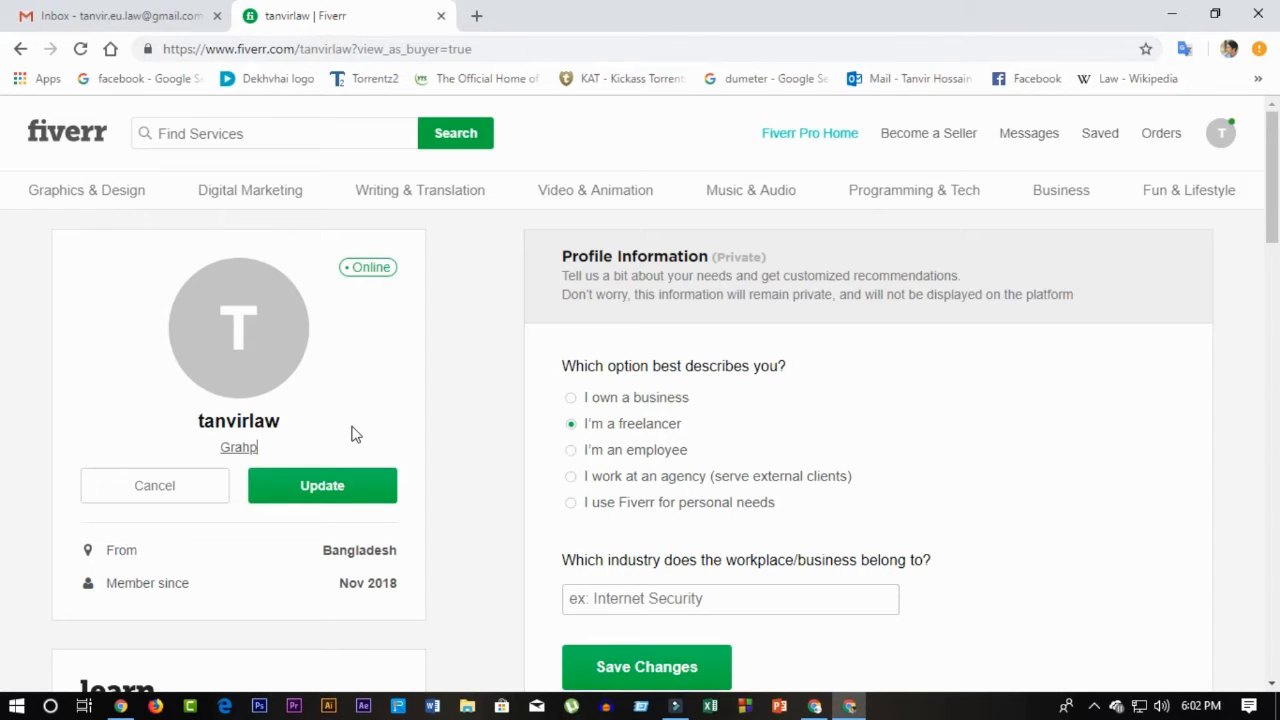
type("Graphic Designer")
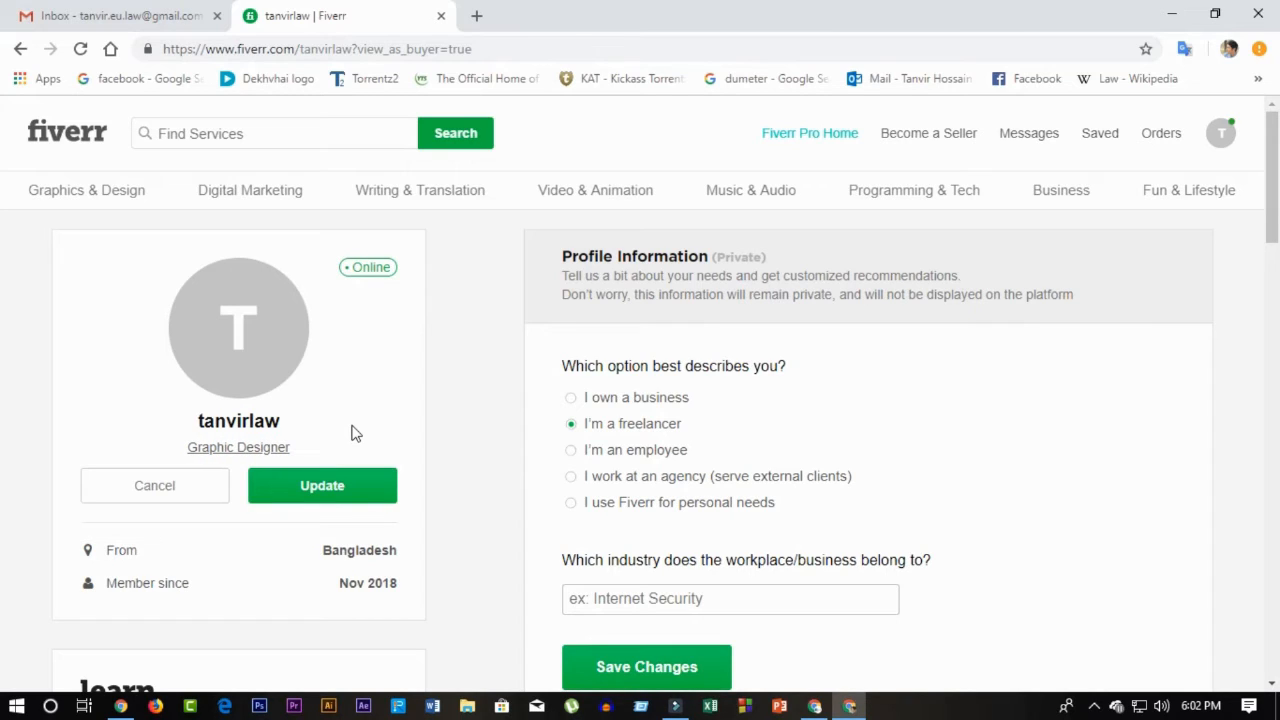
left_click(322, 495)
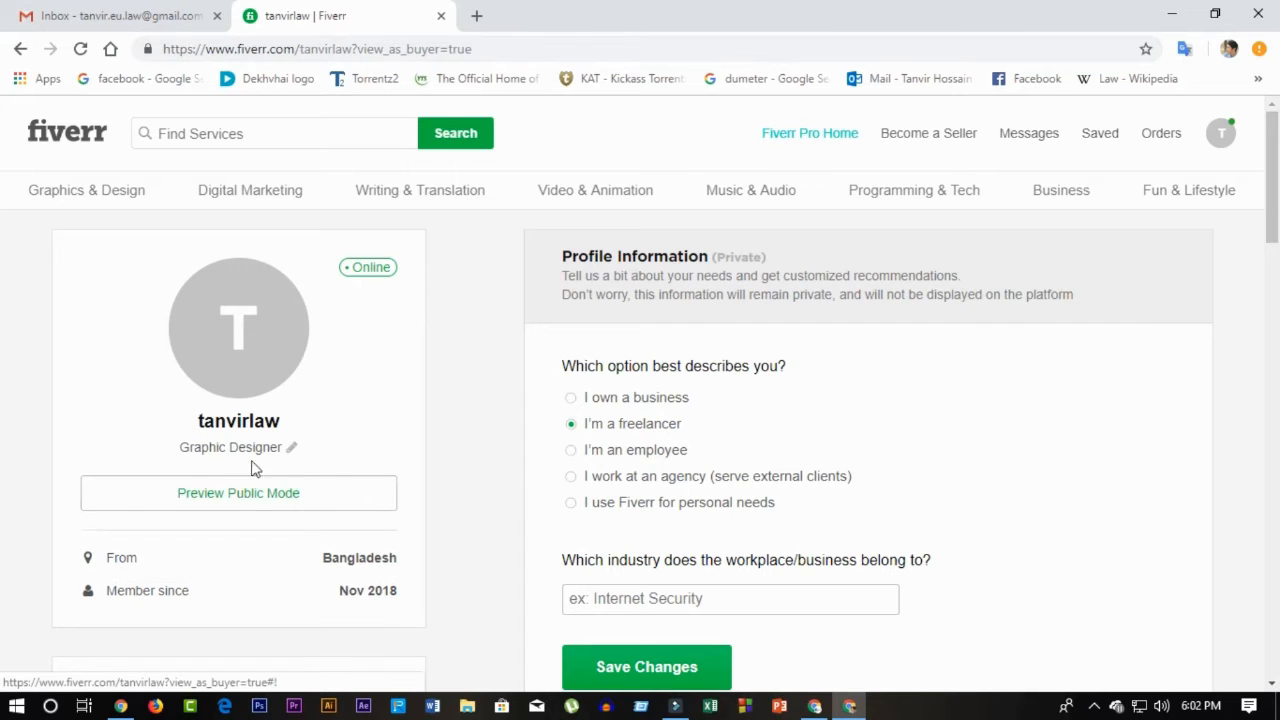
Set the profile picture to the portrait photo from the Formal folder
mouse_move(249, 363)
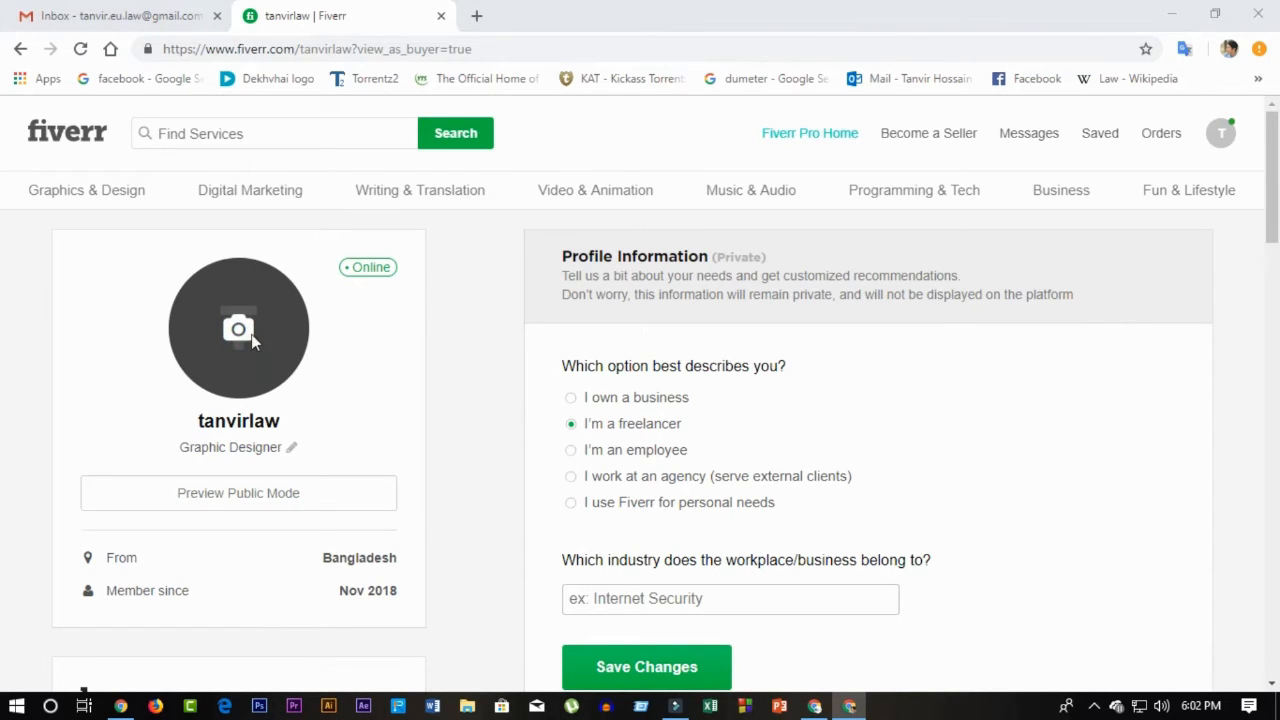
left_click(240, 330)
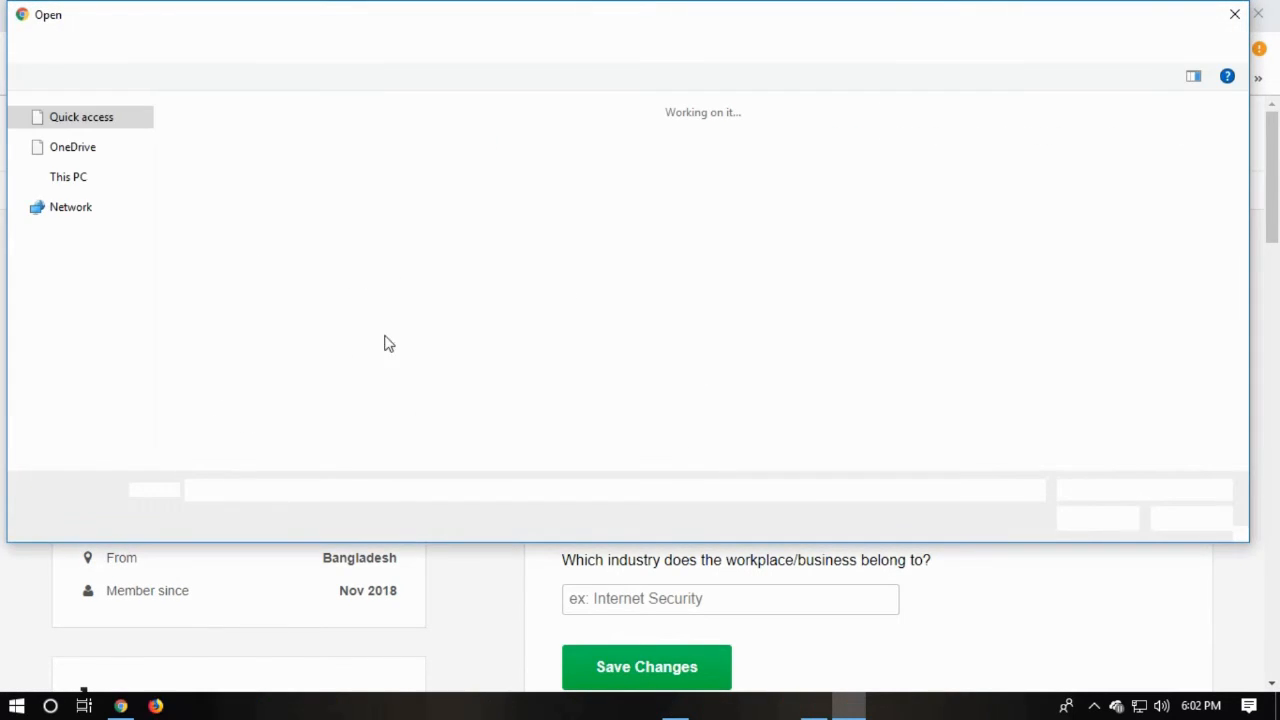
left_click(745, 333)
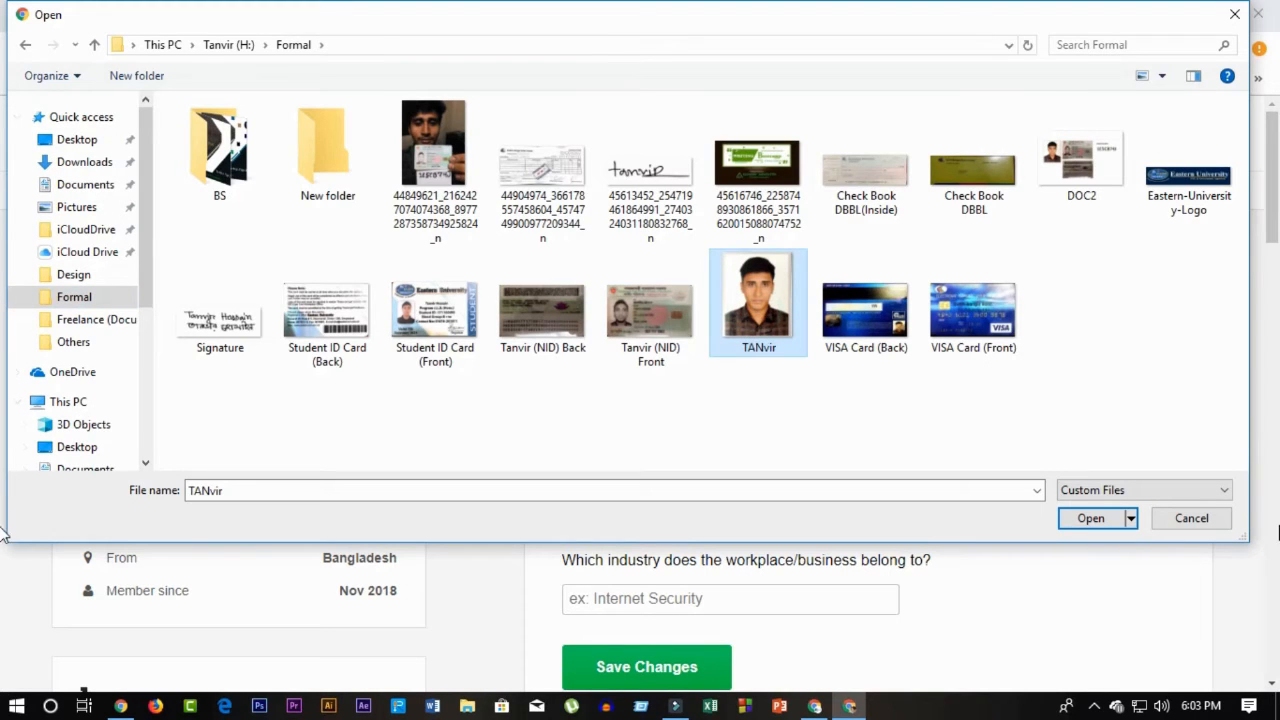
left_click(1082, 518)
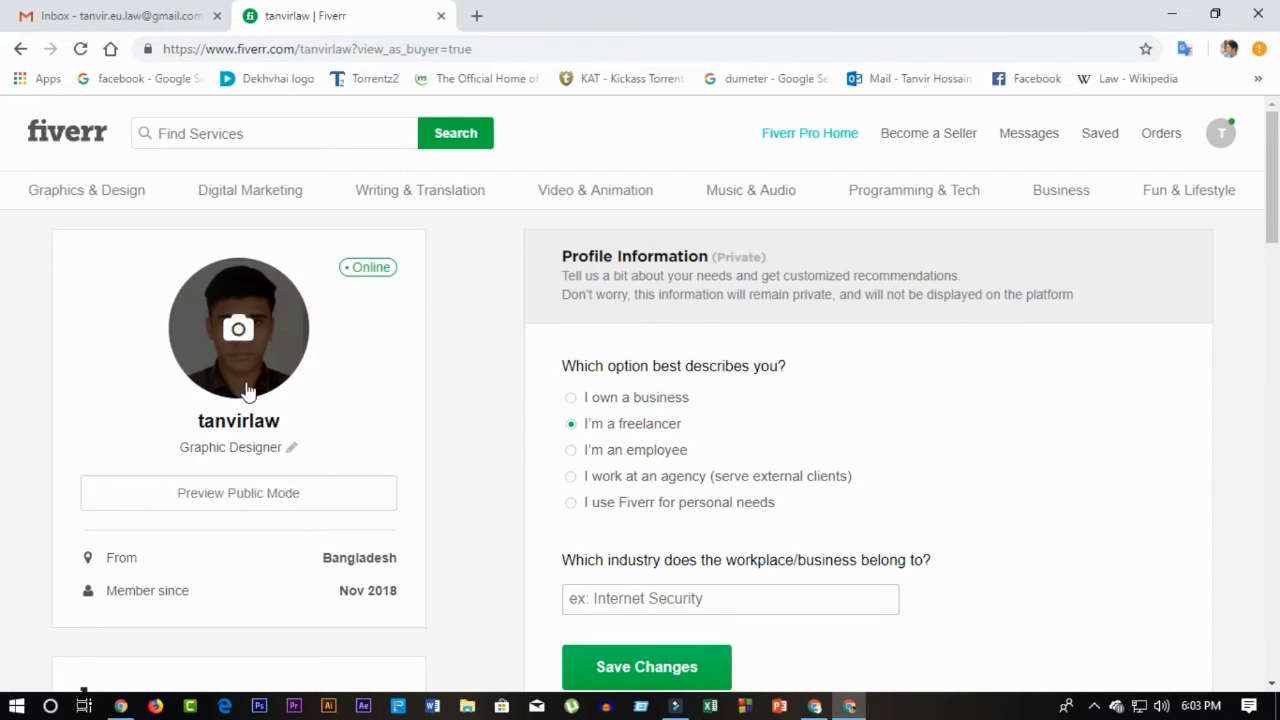
Write and save a profile description about graphic design services and Microsoft Office skills
scroll(466, 514, "down", 2)
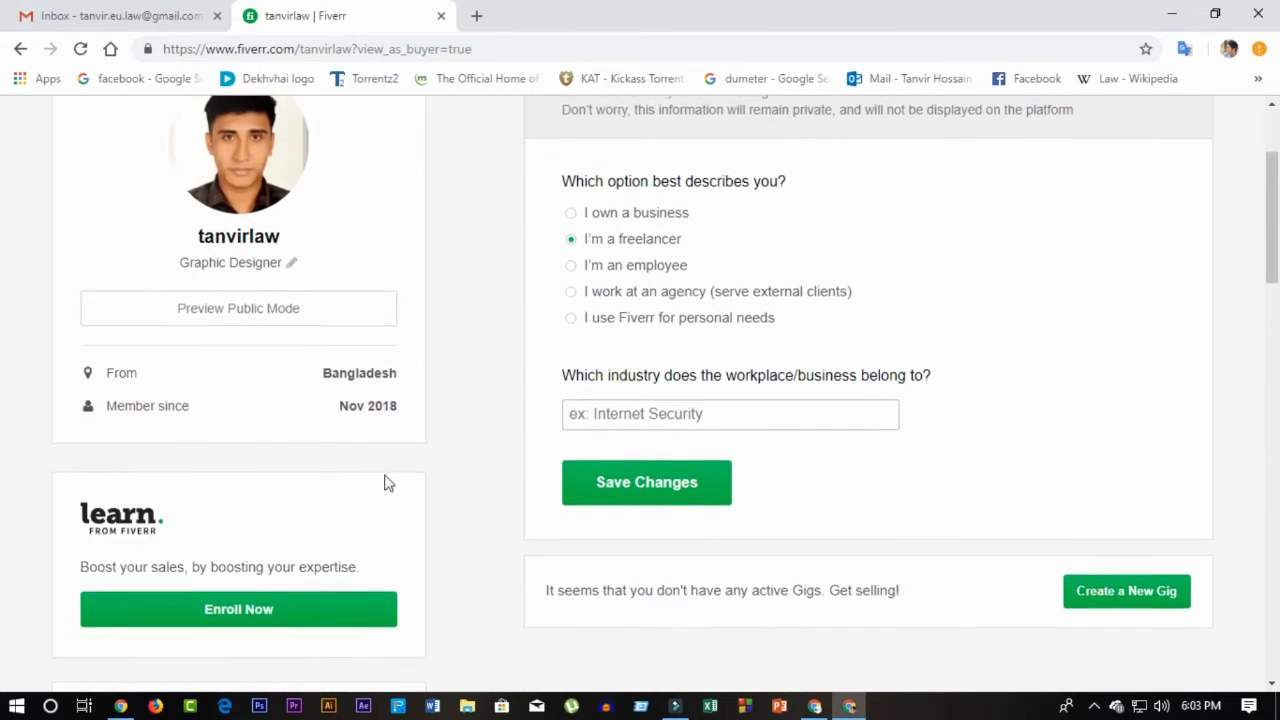
scroll(362, 460, "down", 2)
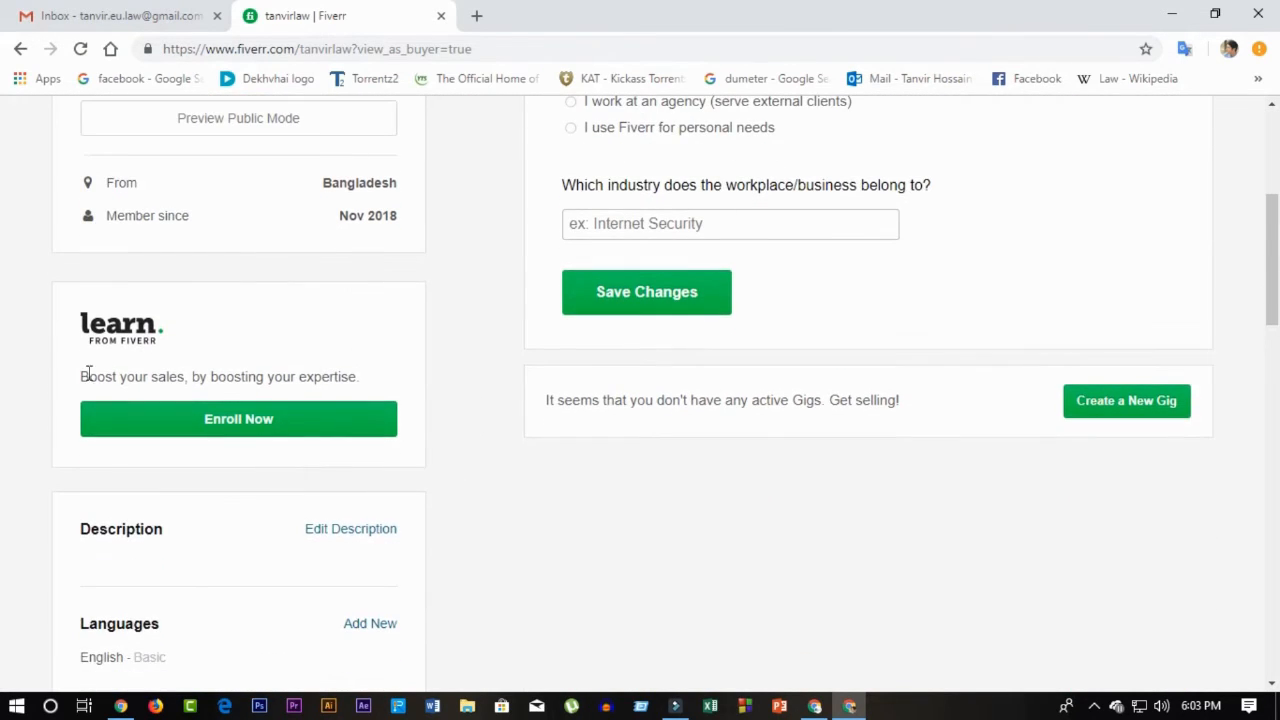
scroll(277, 420, "down", 2)
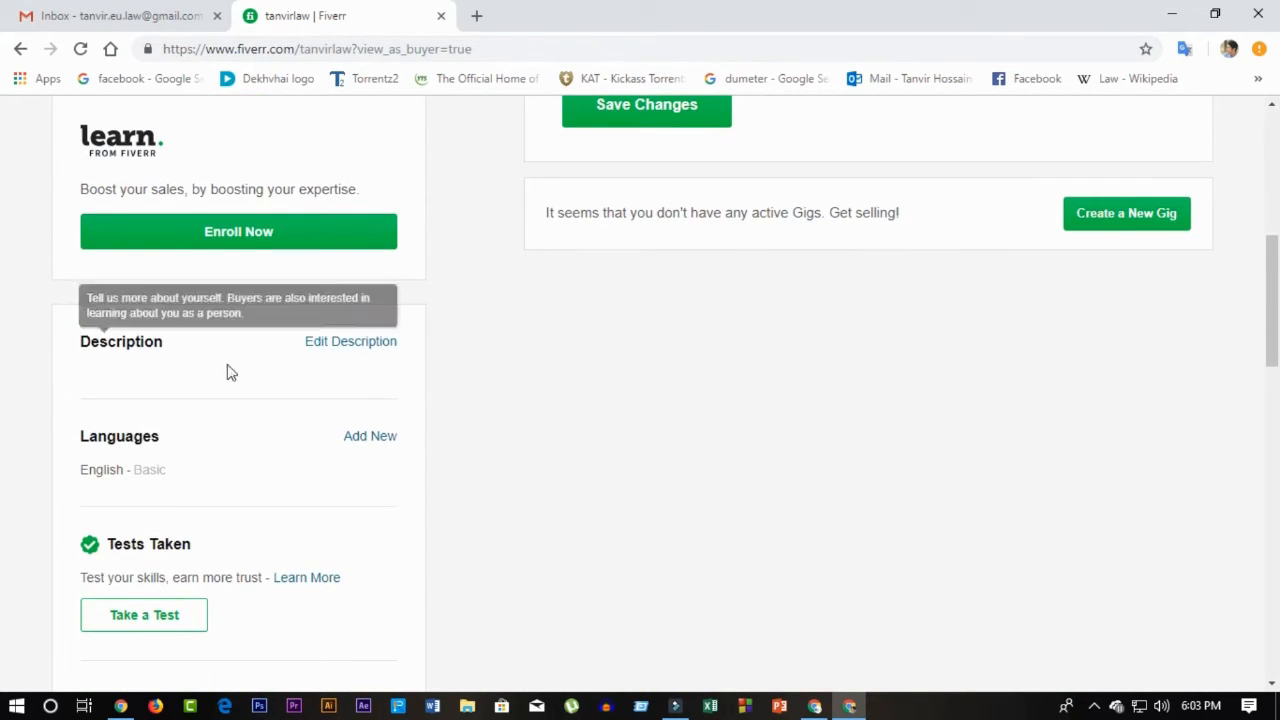
left_click(333, 343)
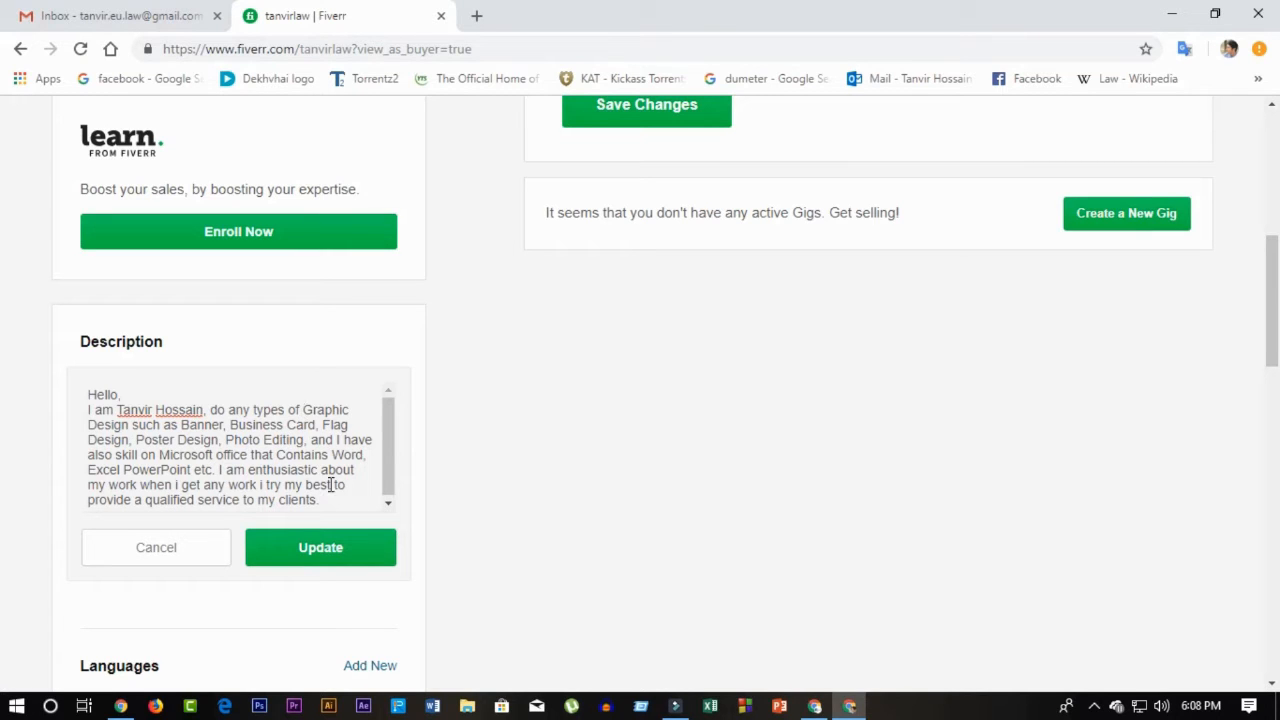
left_click(313, 568)
scroll(418, 537, "down", 2)
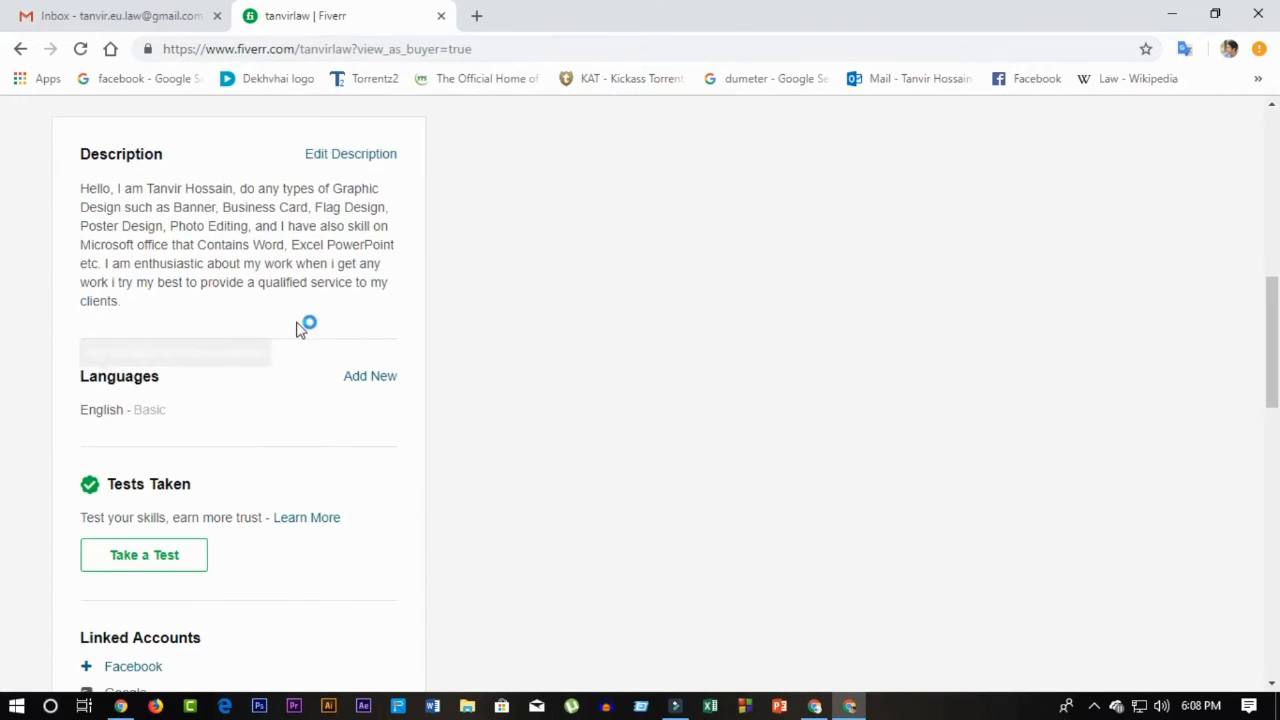
Add English at Fluent level to the profile's languages
left_click(362, 381)
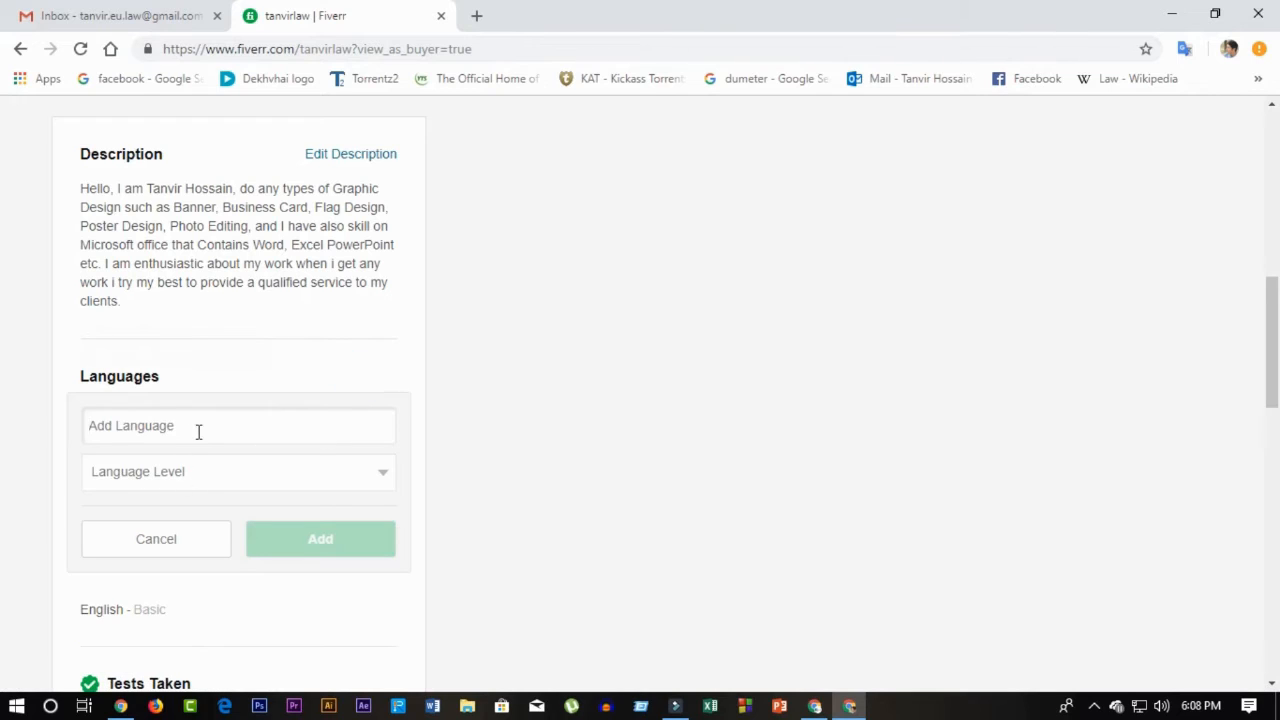
left_click(201, 430)
type("En")
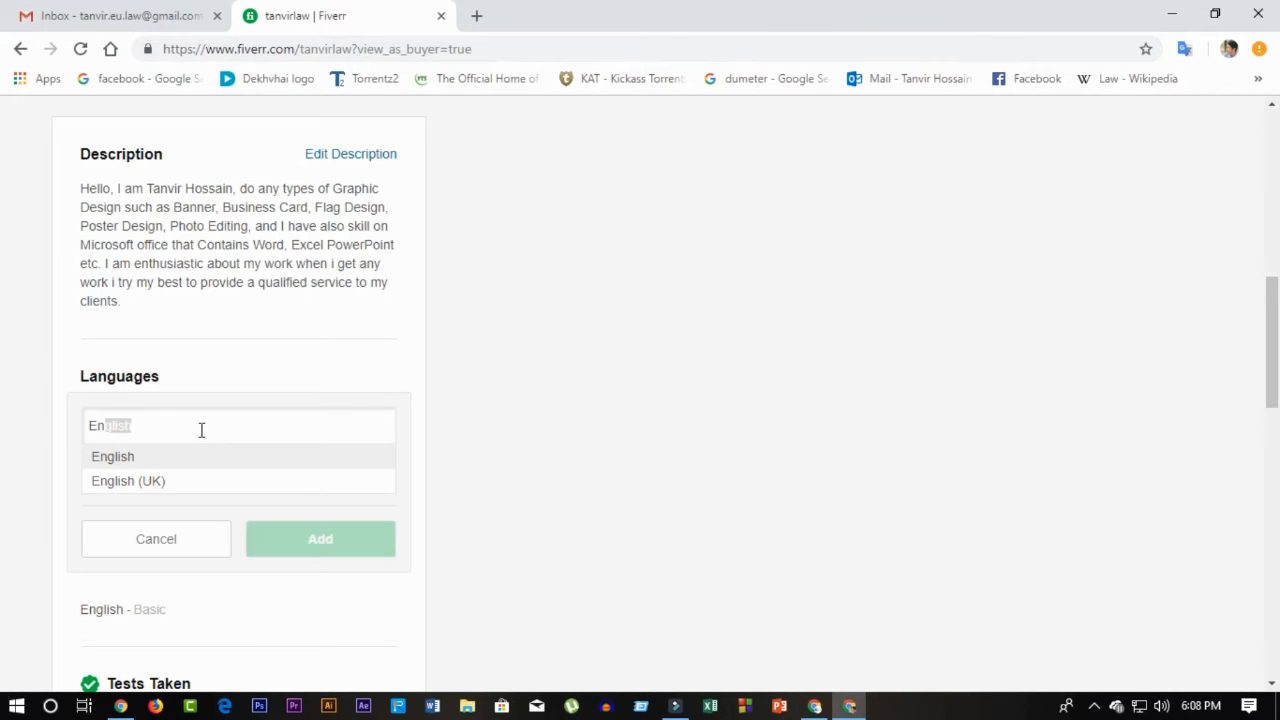
left_click(208, 426)
left_click(175, 457)
left_click(203, 481)
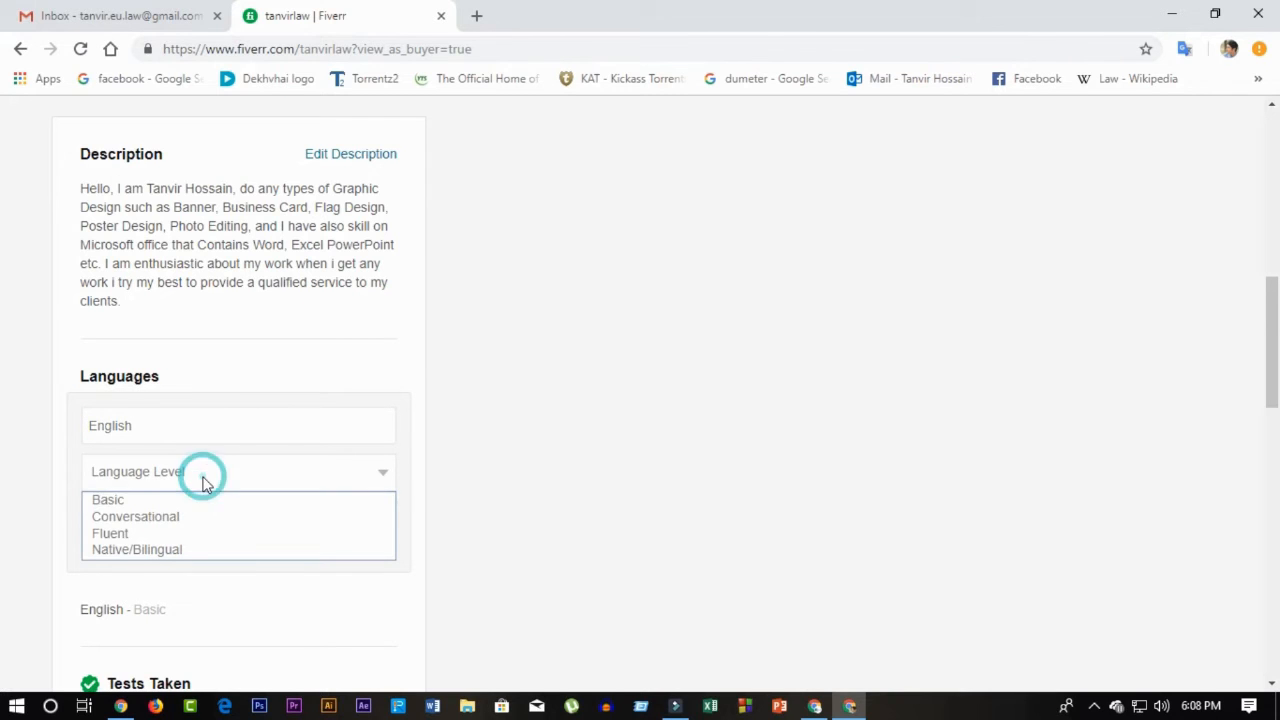
left_click(204, 540)
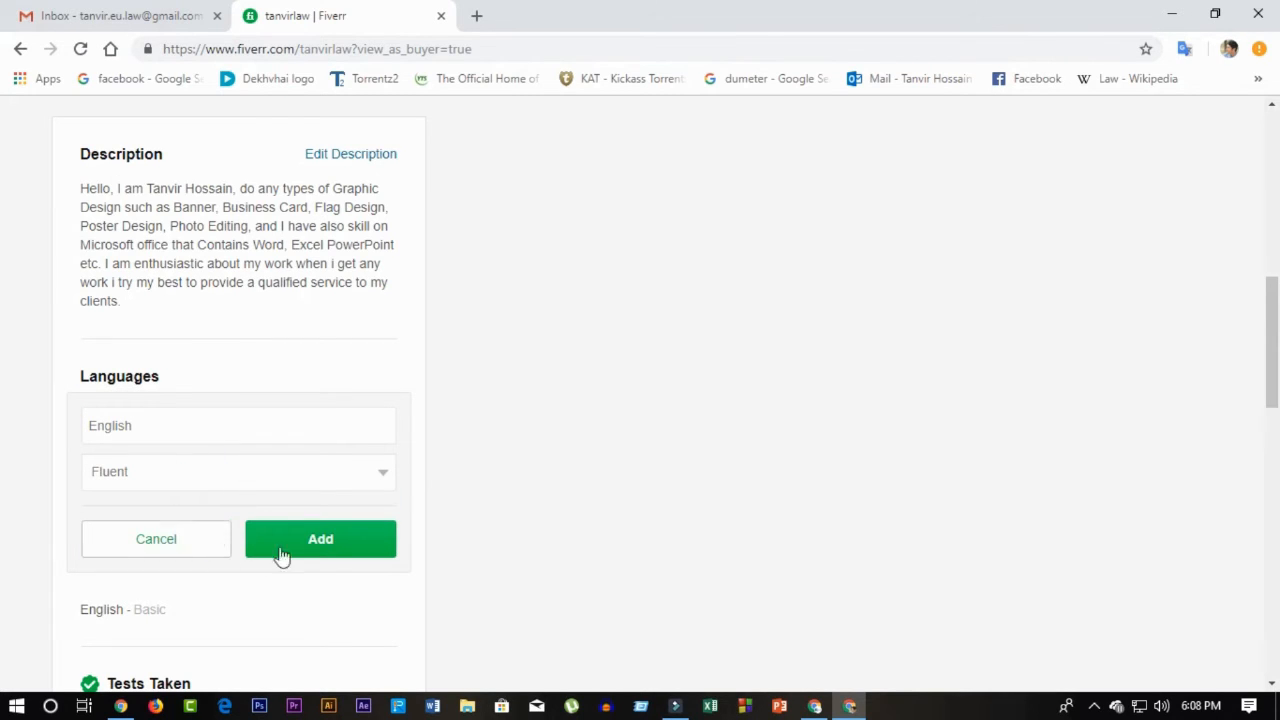
left_click(322, 549)
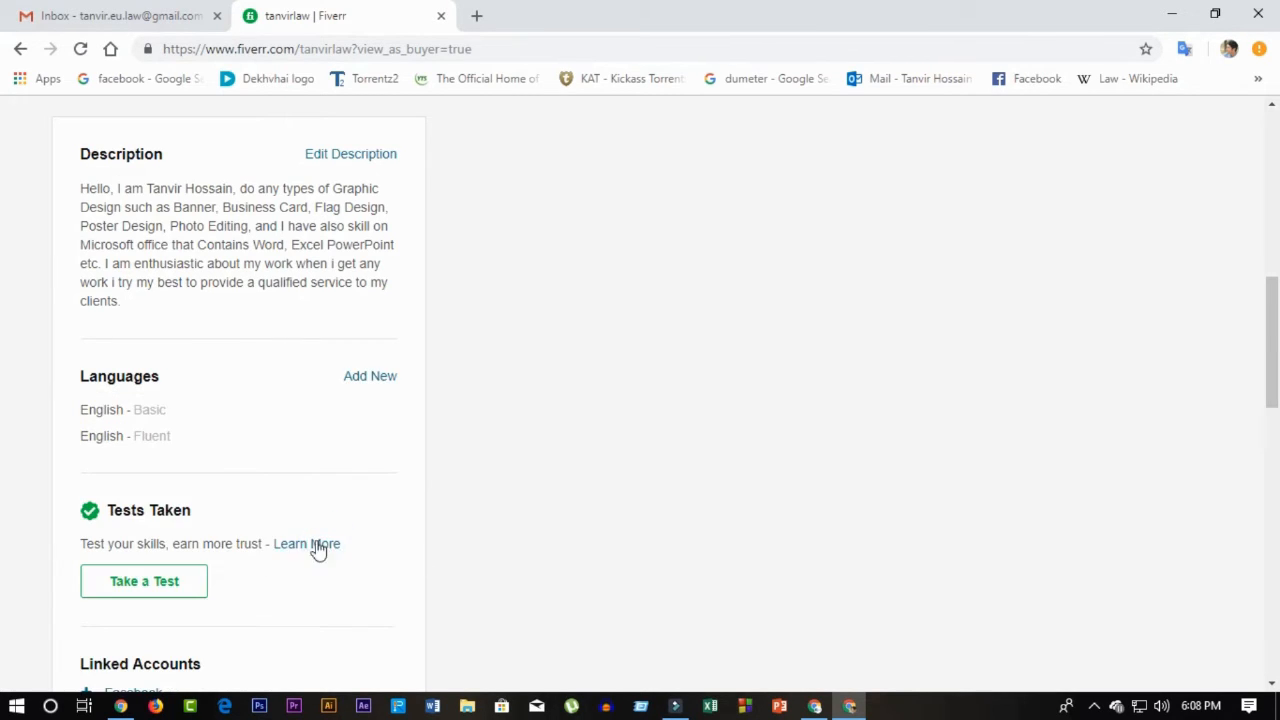
Add Bengali at Fluent level to the languages list
left_click(373, 378)
type("Ban")
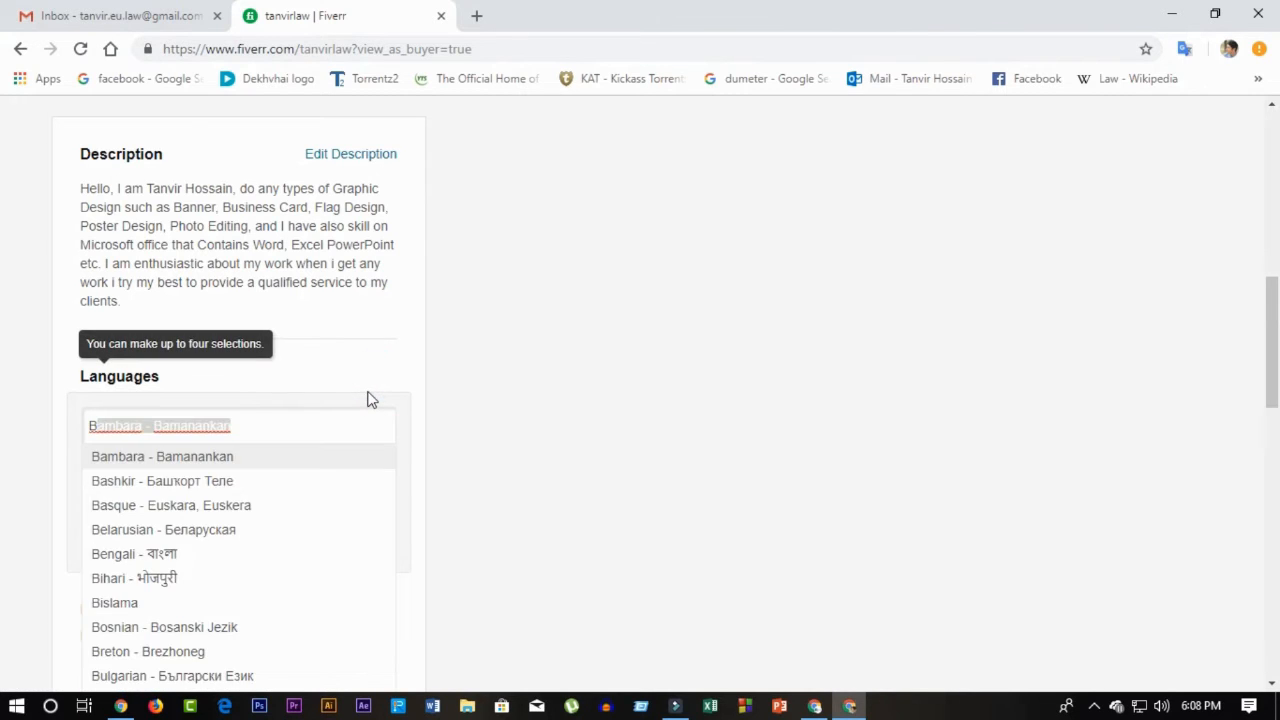
key("BackSpace")
key("BackSpace")
type("e")
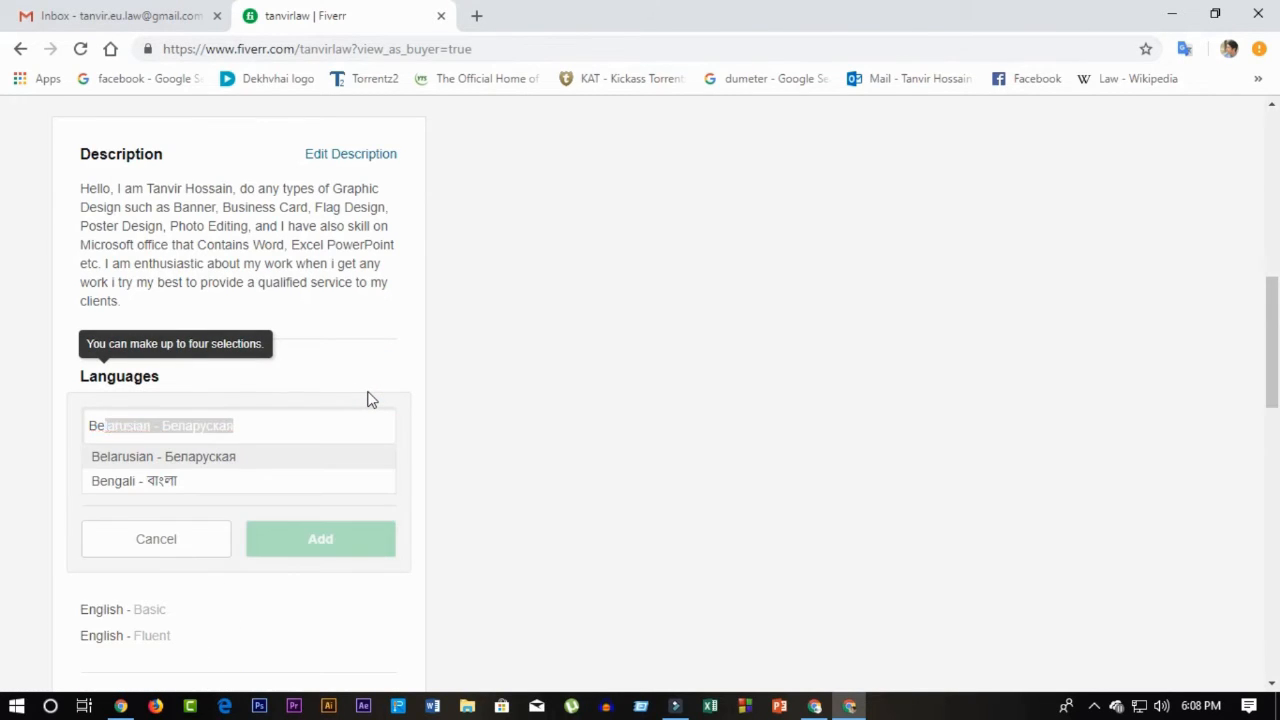
left_click(255, 480)
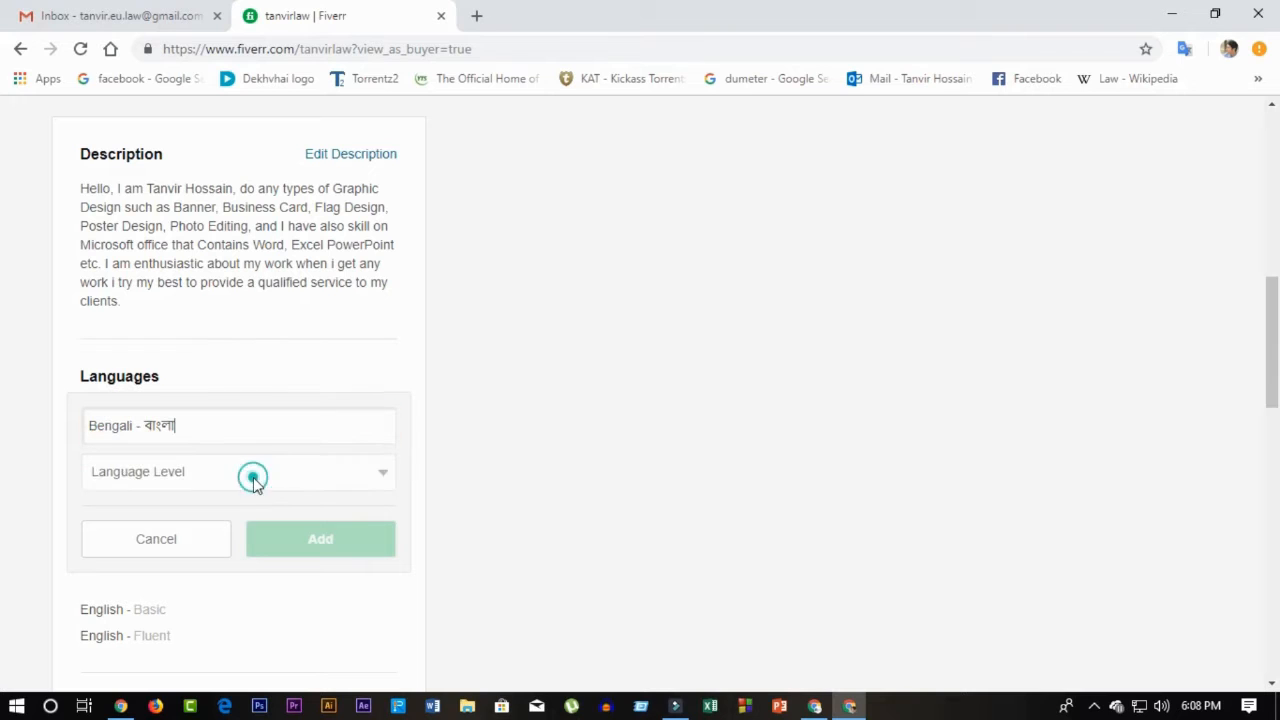
left_click(297, 477)
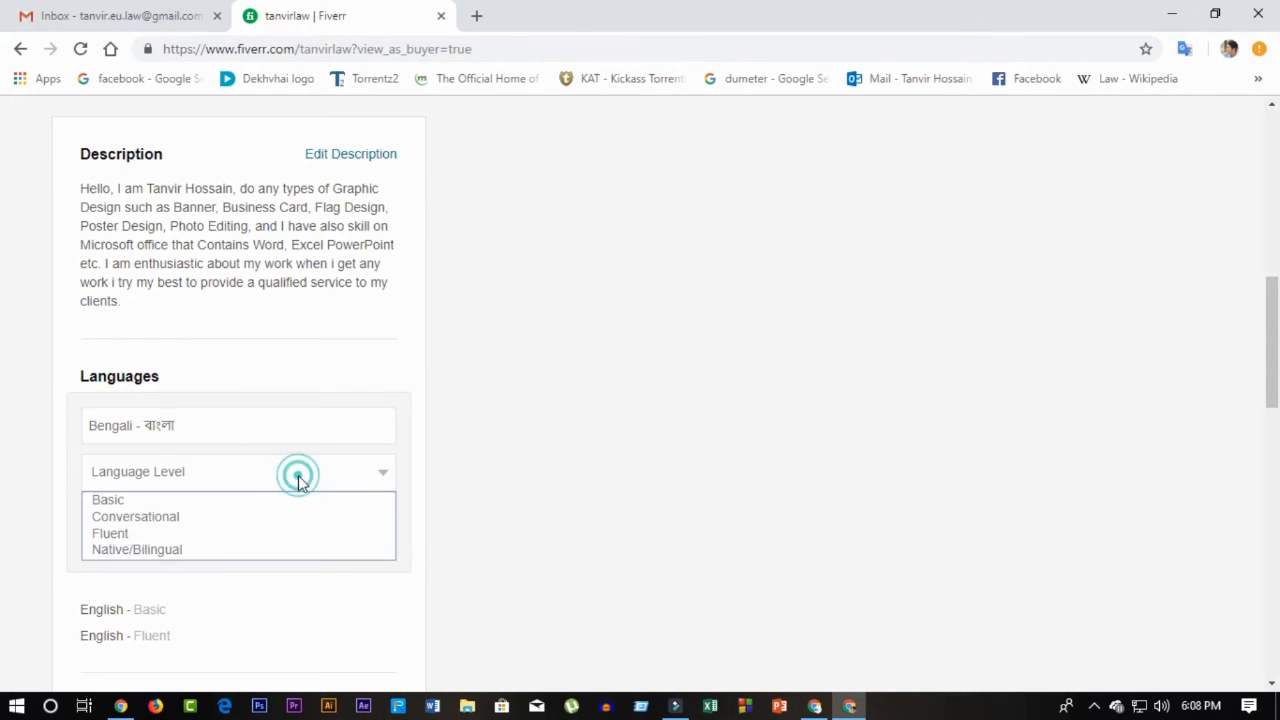
left_click(263, 531)
left_click(318, 535)
scroll(337, 514, "down", 3)
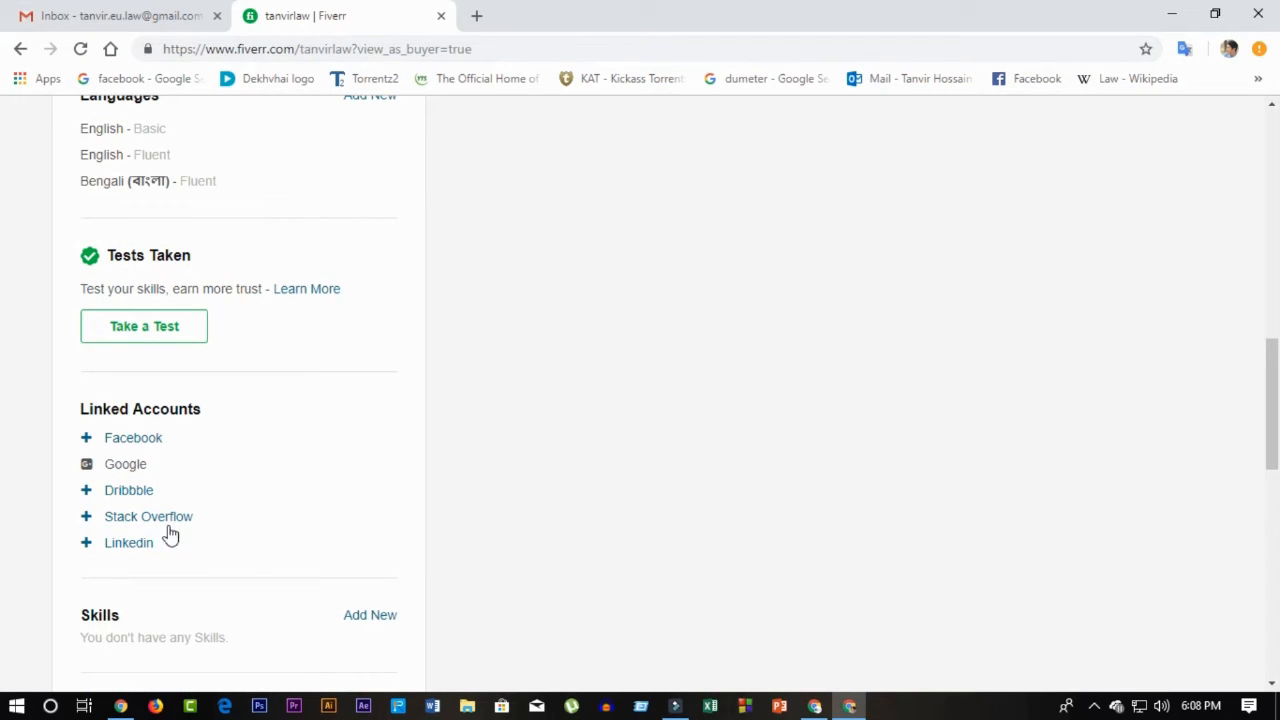
Add Adobe Photoshop to Skills at Intermediate experience level
scroll(240, 530, "down", 2)
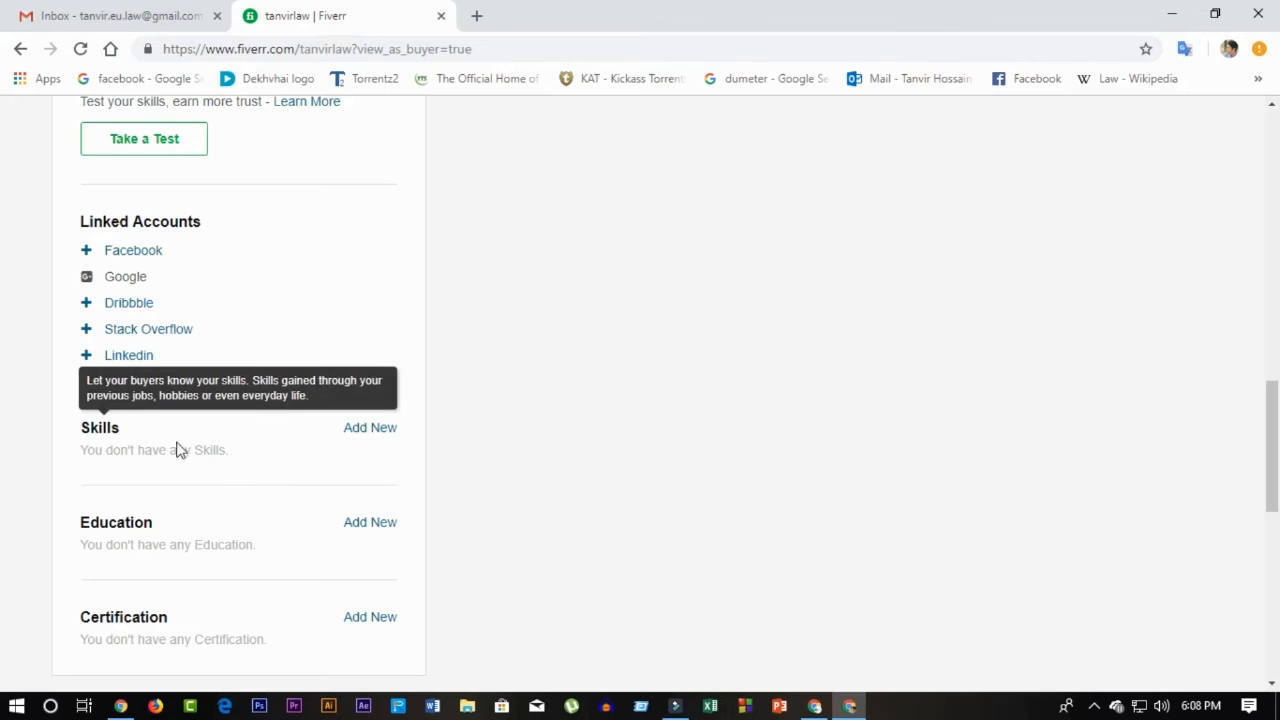
left_click(366, 430)
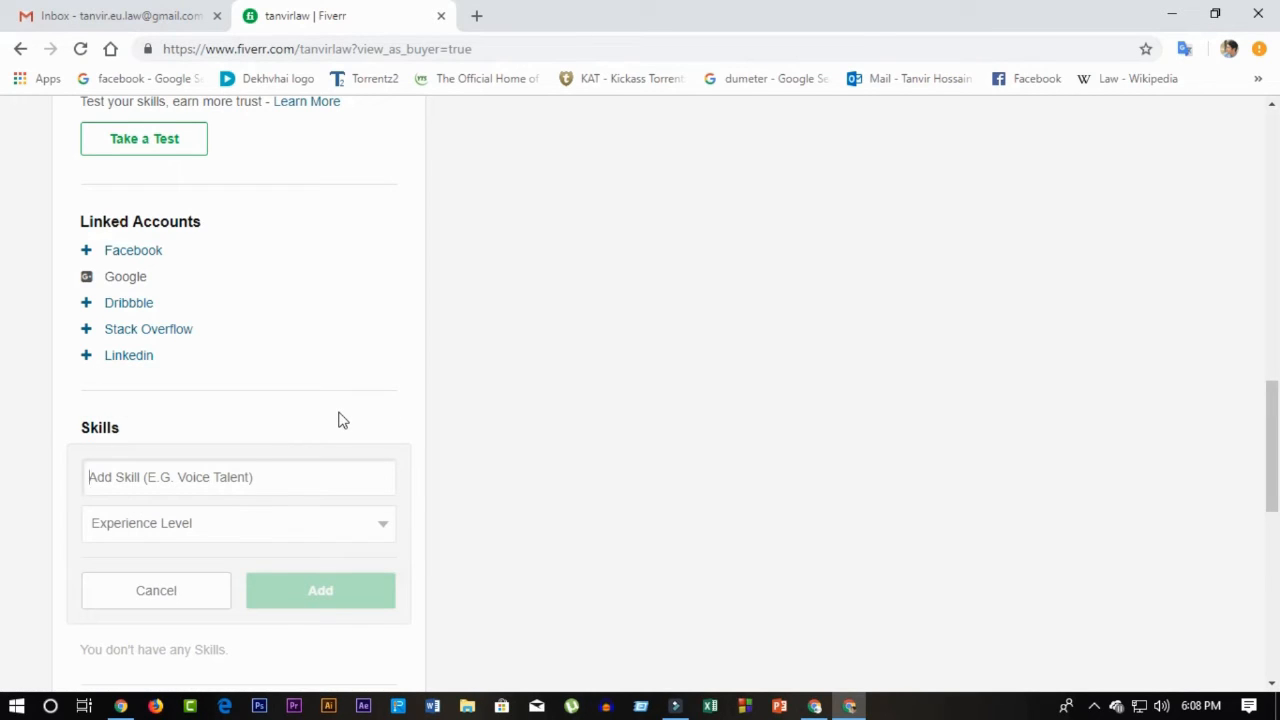
type("Adop")
key("BackSpace")
type("be ")
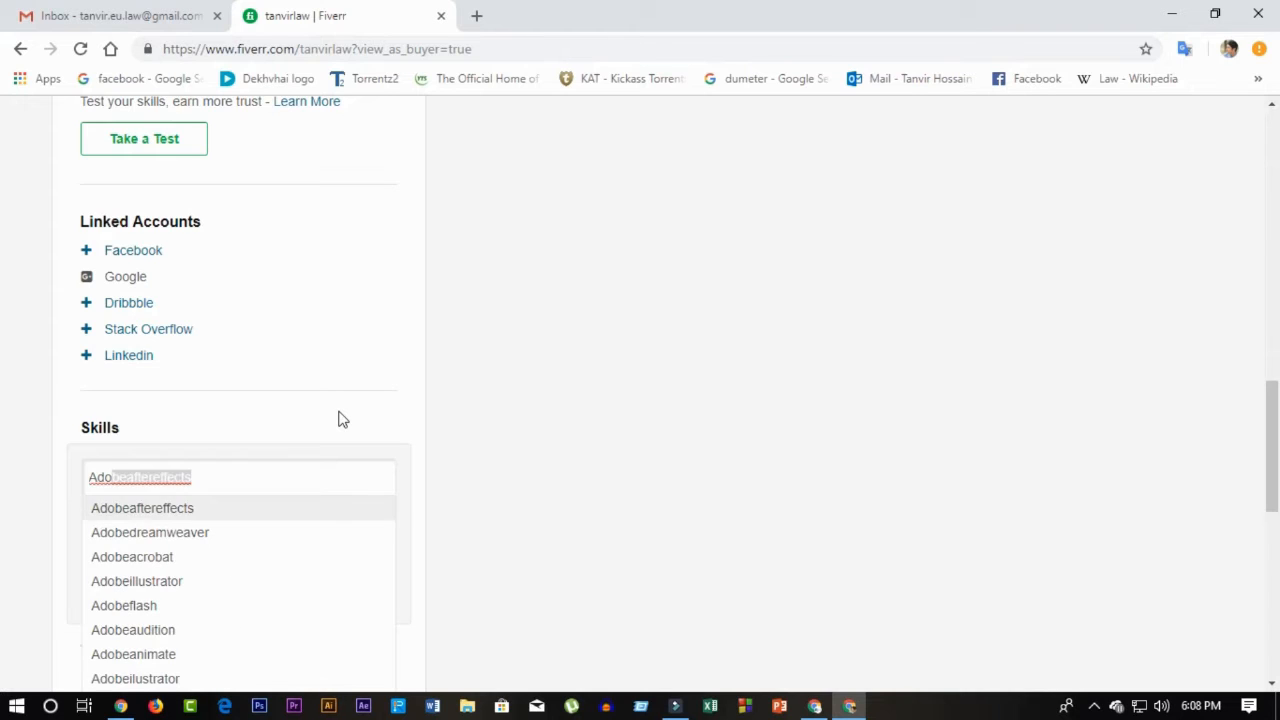
type("P")
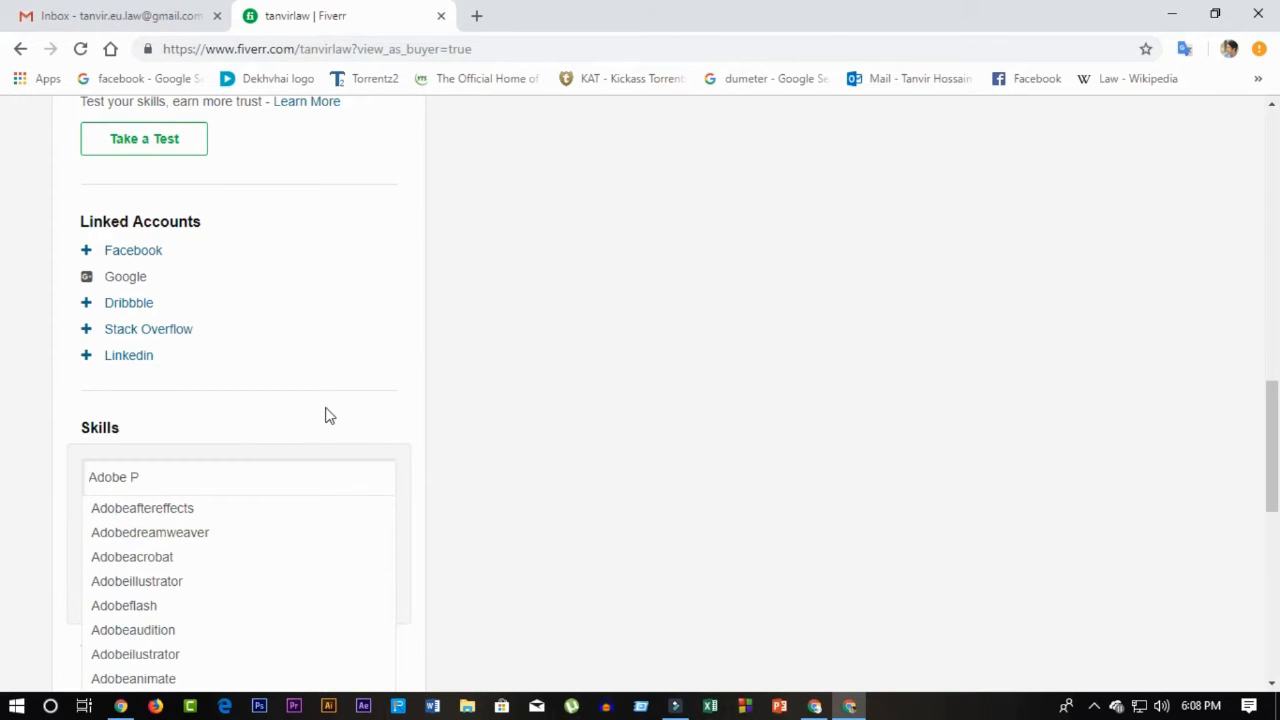
left_click(230, 538)
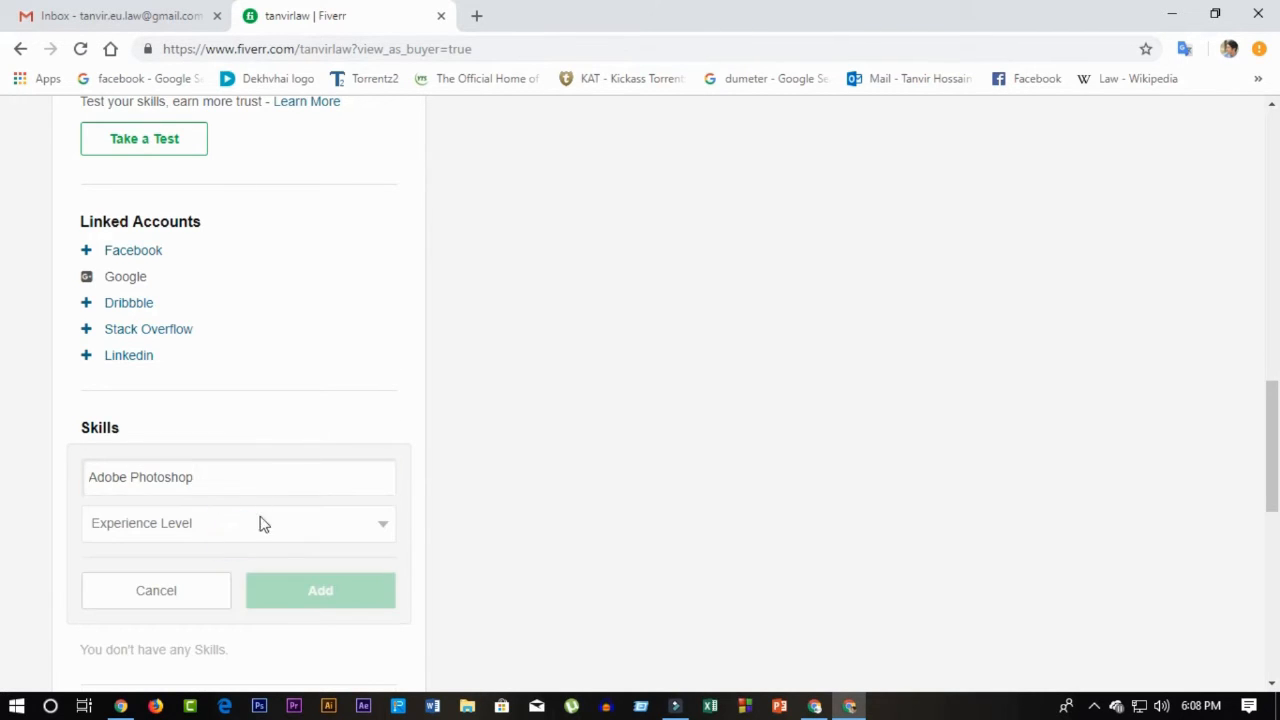
left_click(259, 523)
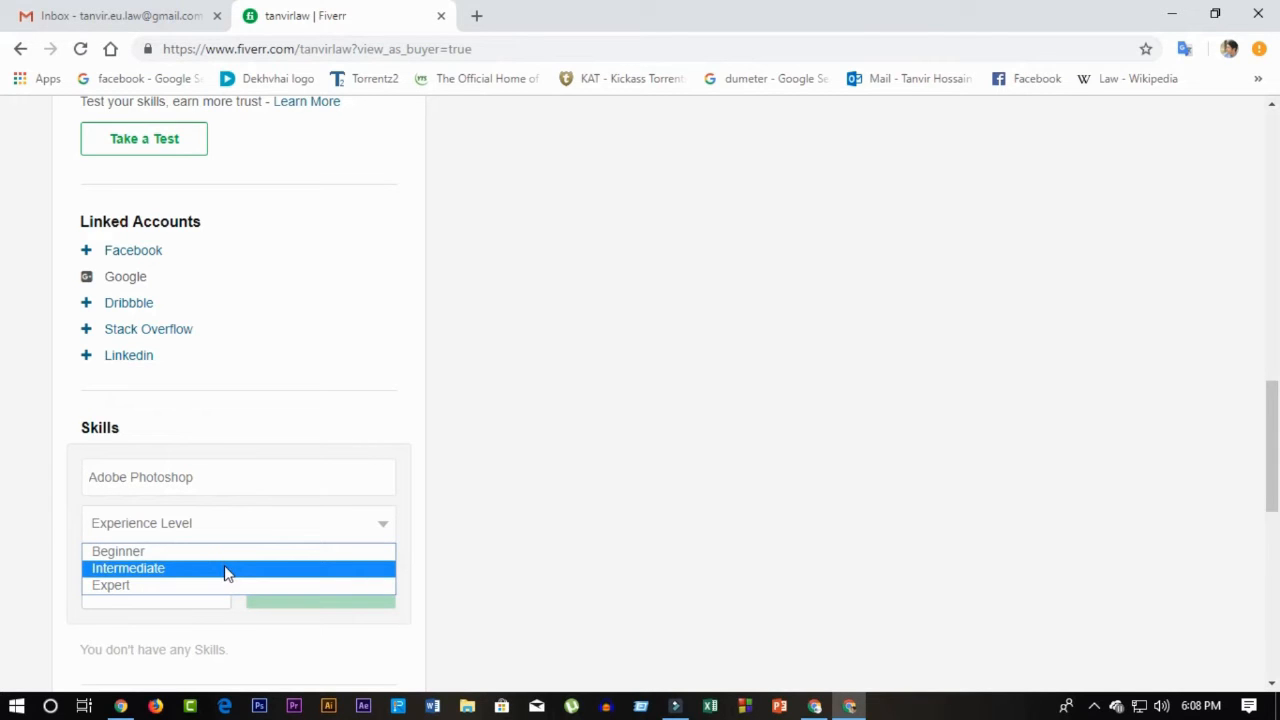
left_click(224, 568)
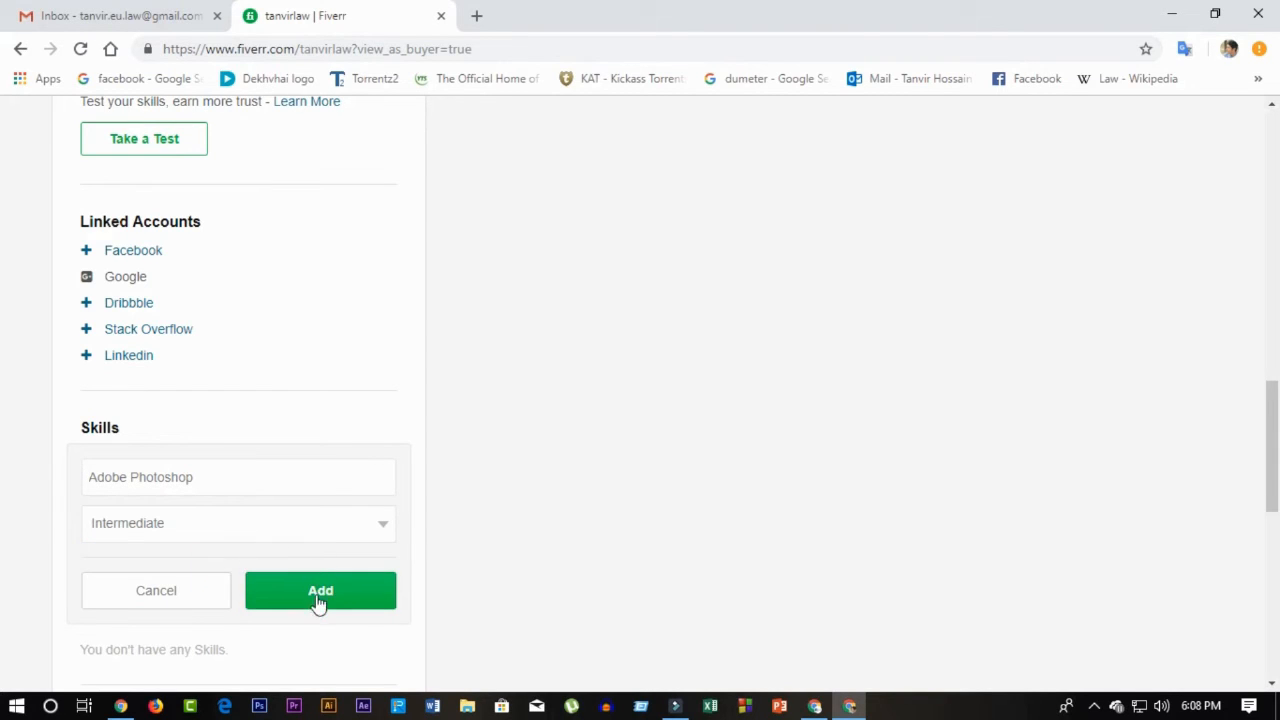
left_click(318, 598)
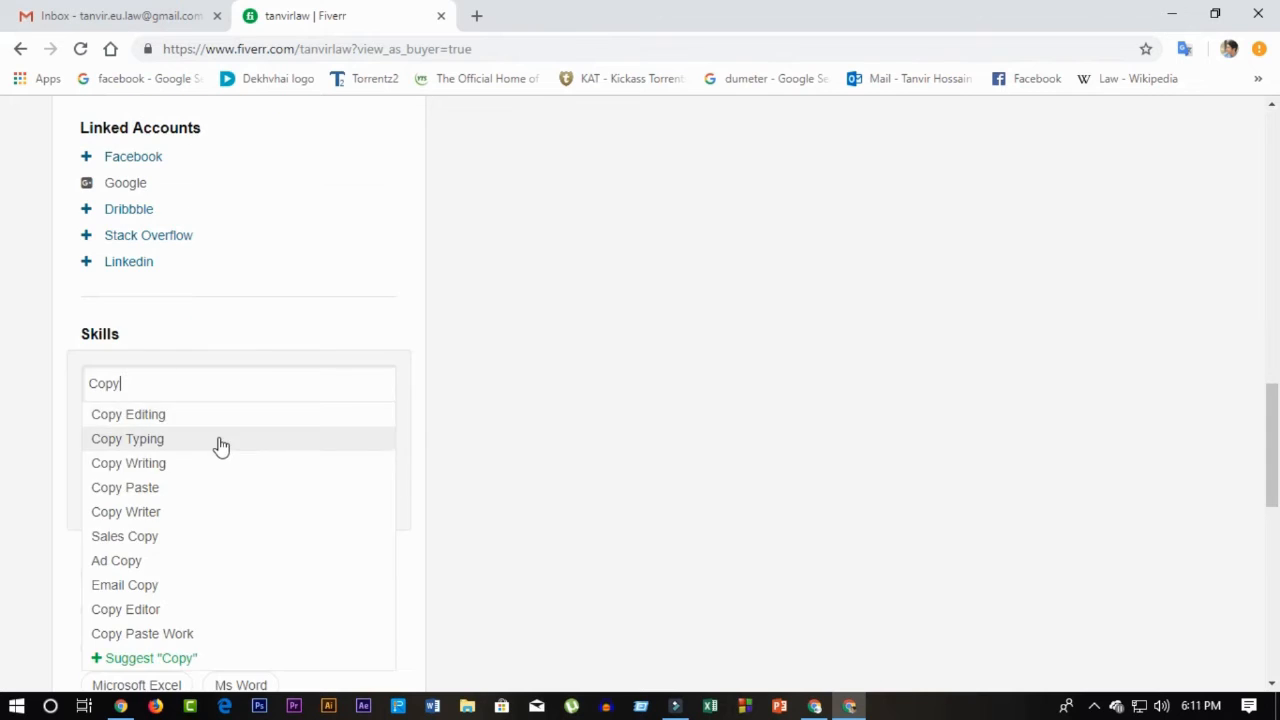
Add Copy Typing to Skills at Expert experience level
left_click(221, 445)
left_click(246, 429)
left_click(237, 491)
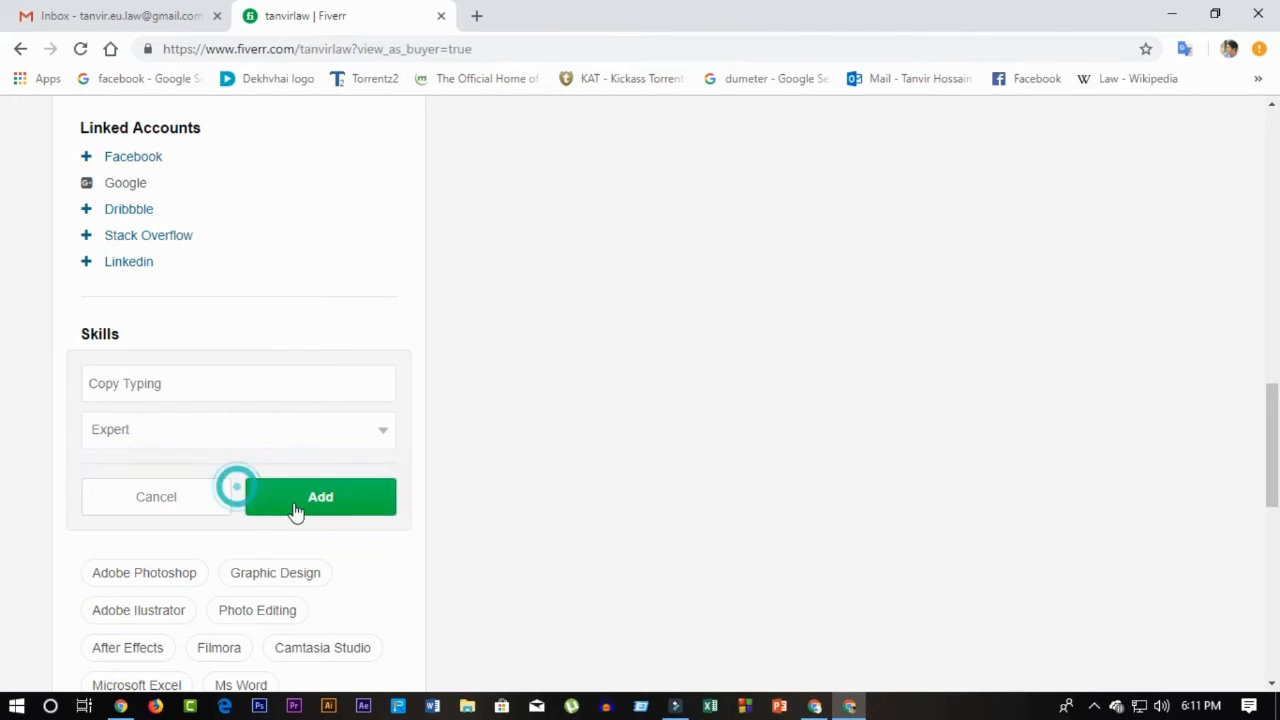
left_click(296, 508)
scroll(310, 495, "down", 4)
scroll(323, 486, "up", 2)
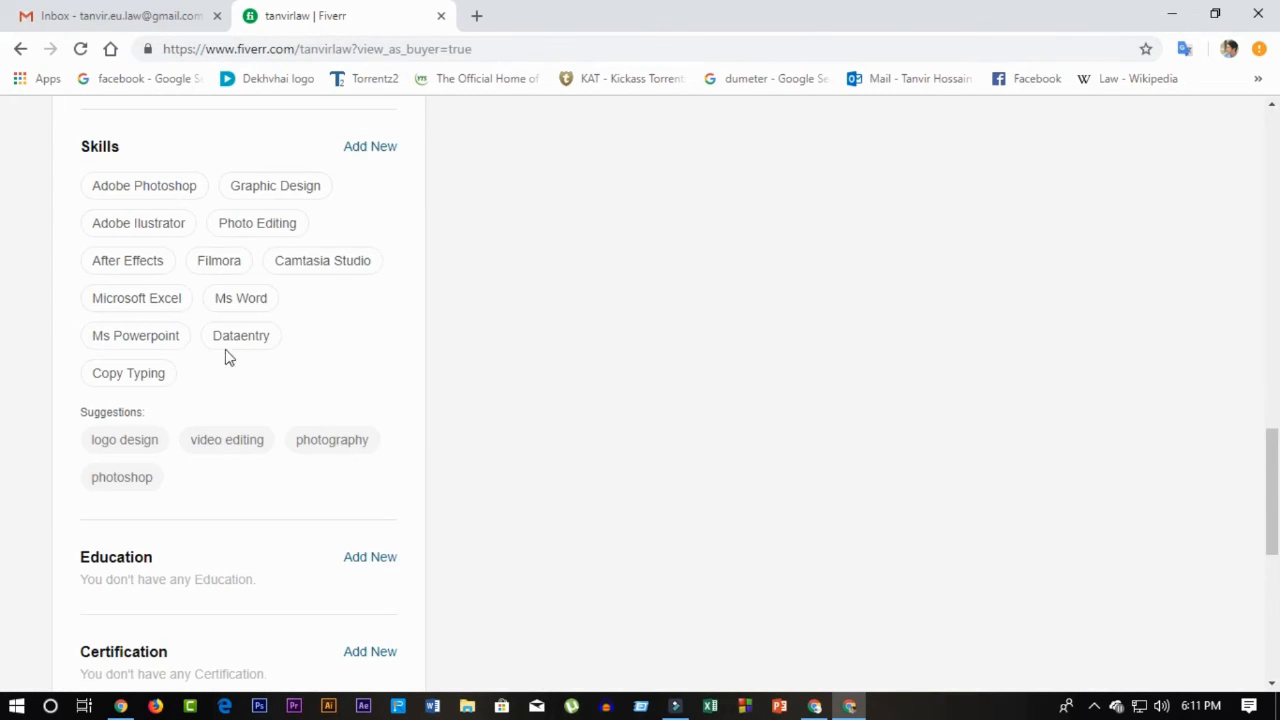
scroll(220, 309, "up", 2)
Start a new education entry with country Bangladesh and institution Eastern University
scroll(289, 517, "down", 3)
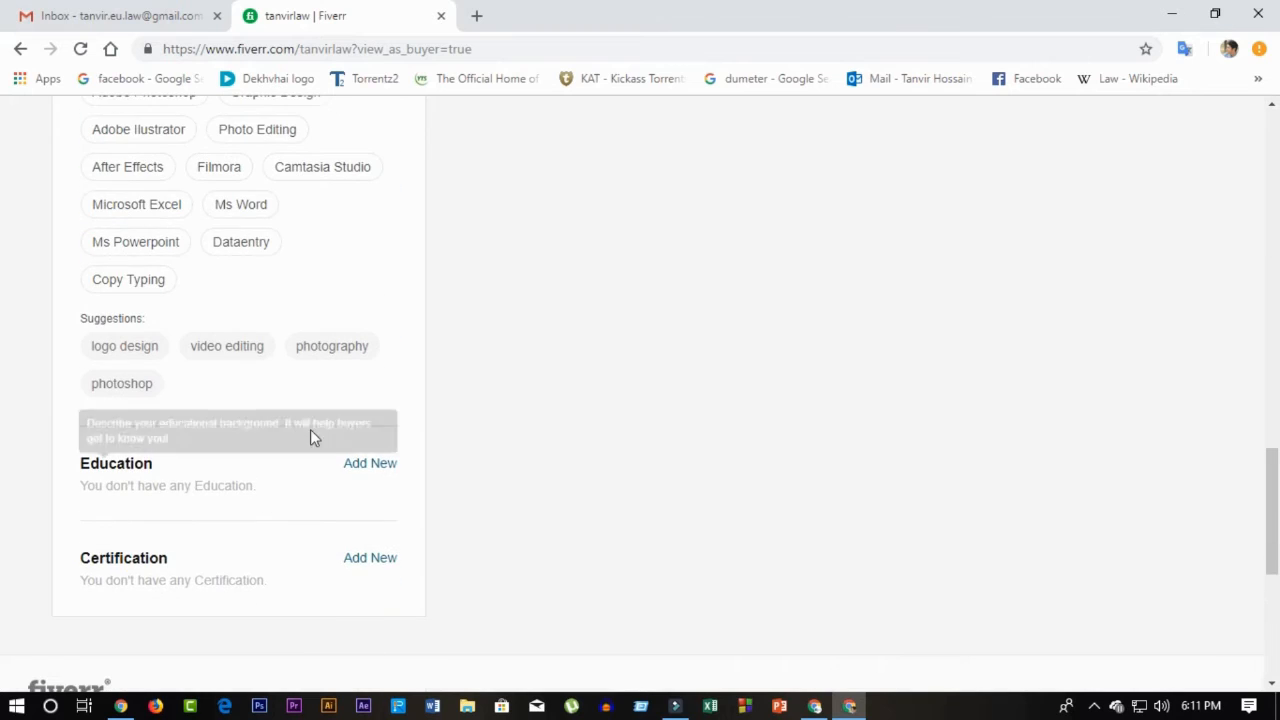
left_click(388, 465)
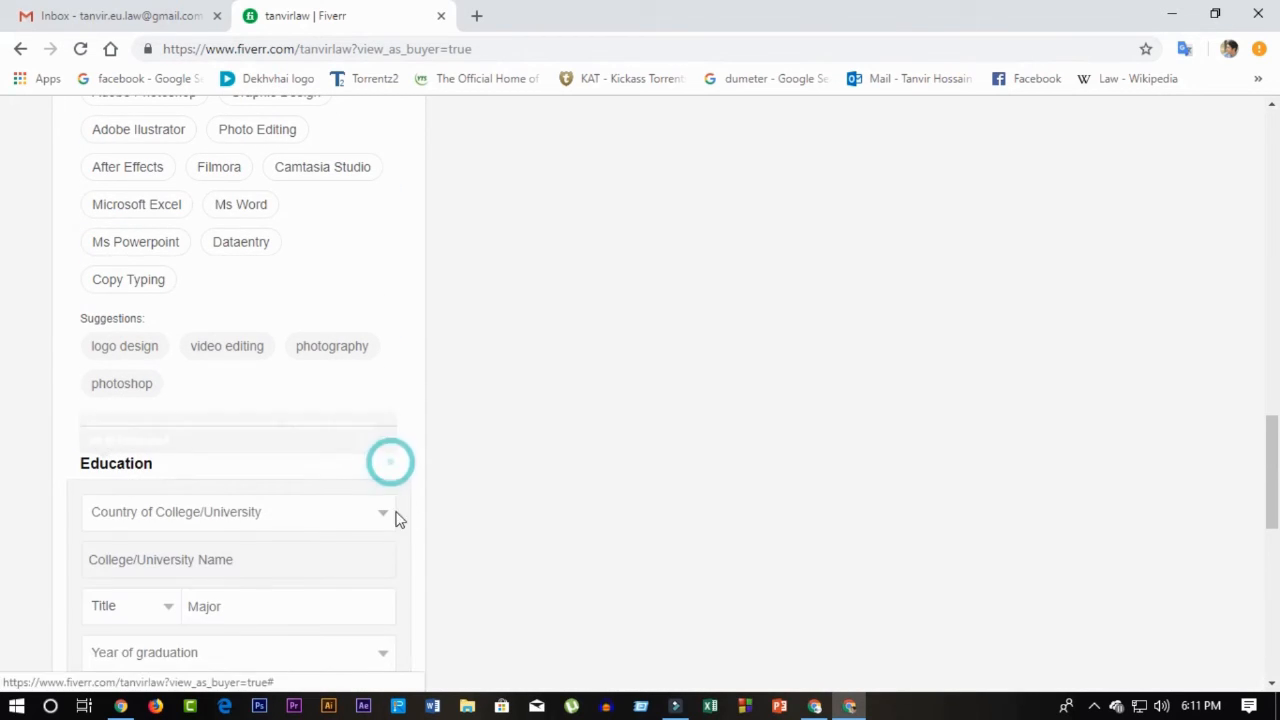
left_click(331, 517)
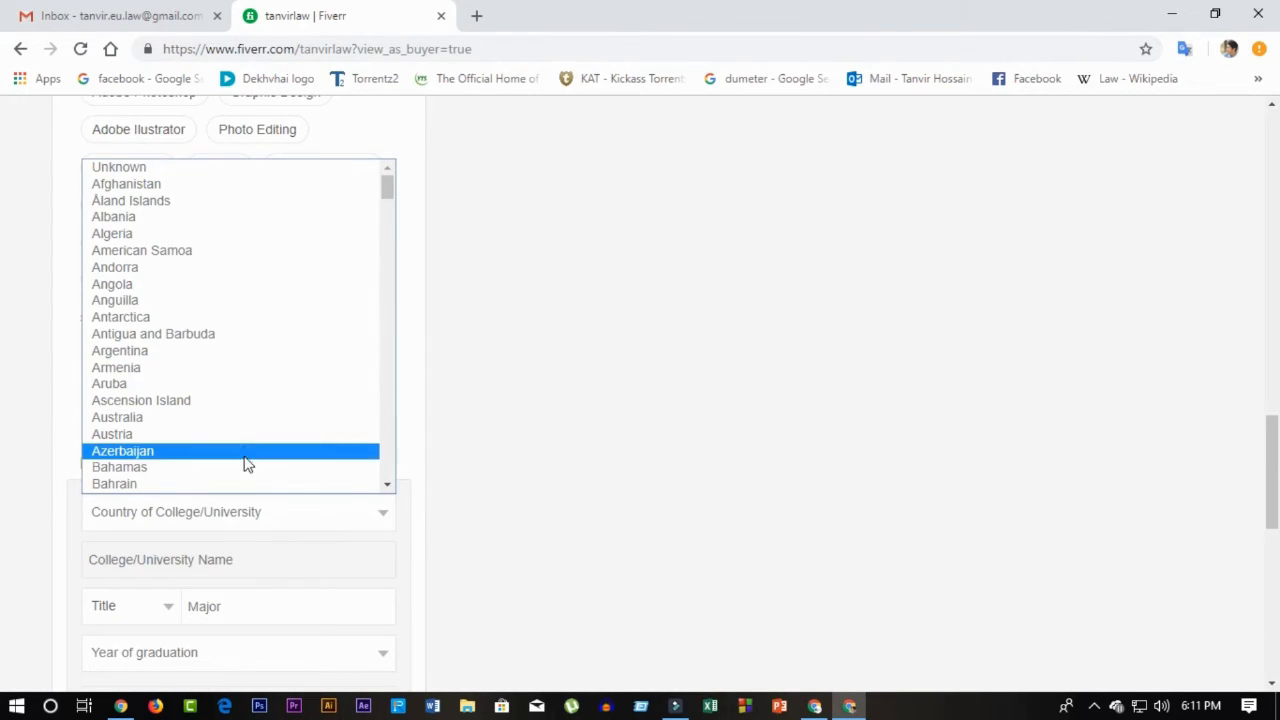
scroll(220, 372, "down", 2)
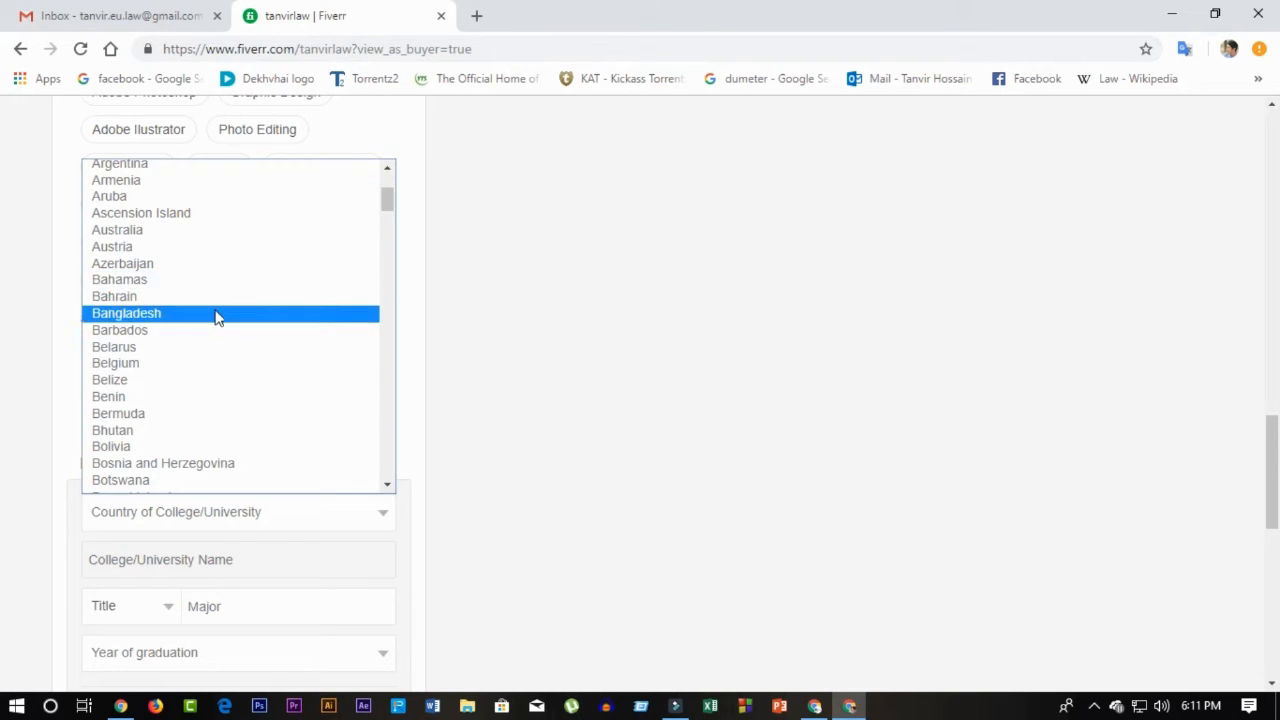
left_click(214, 314)
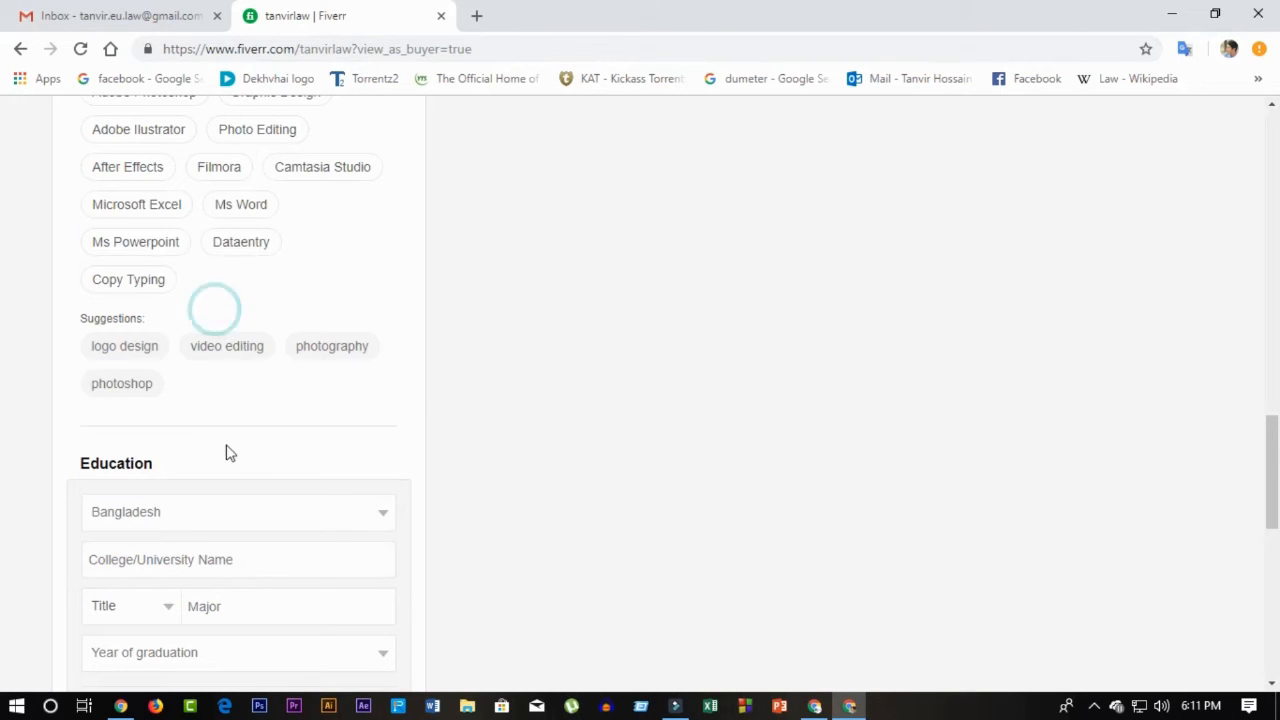
left_click(274, 560)
type("E")
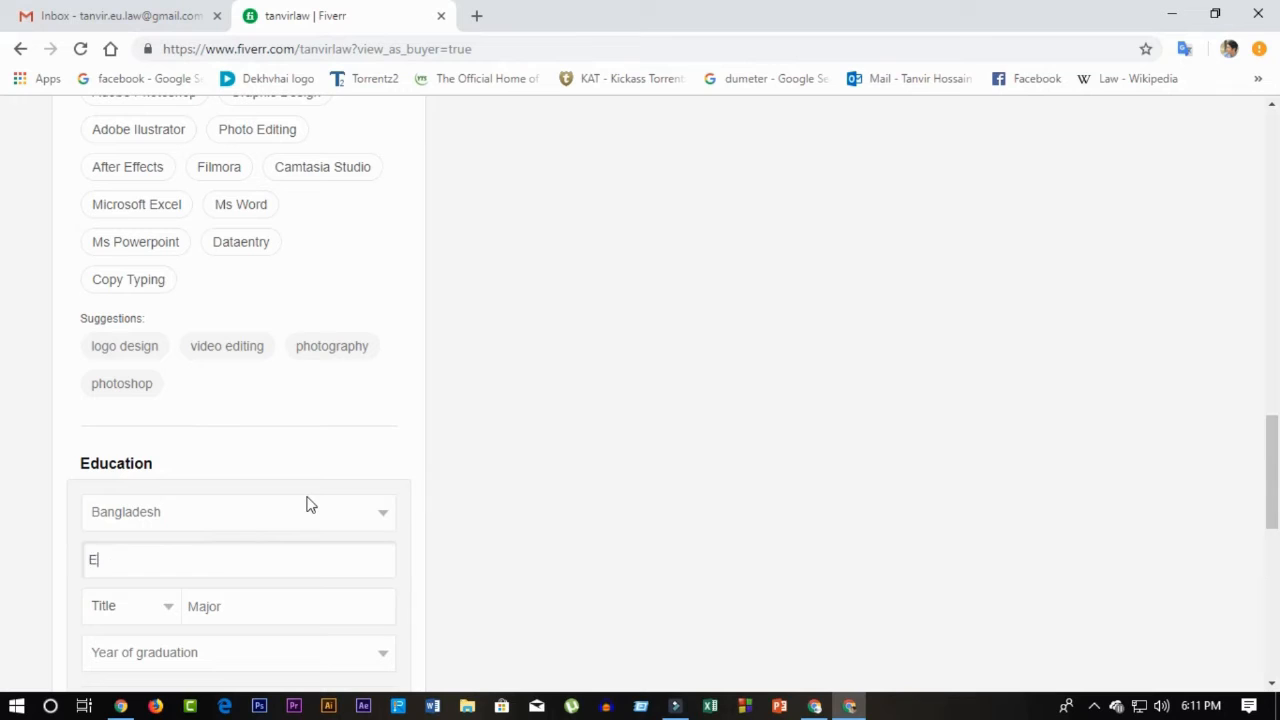
type("astr")
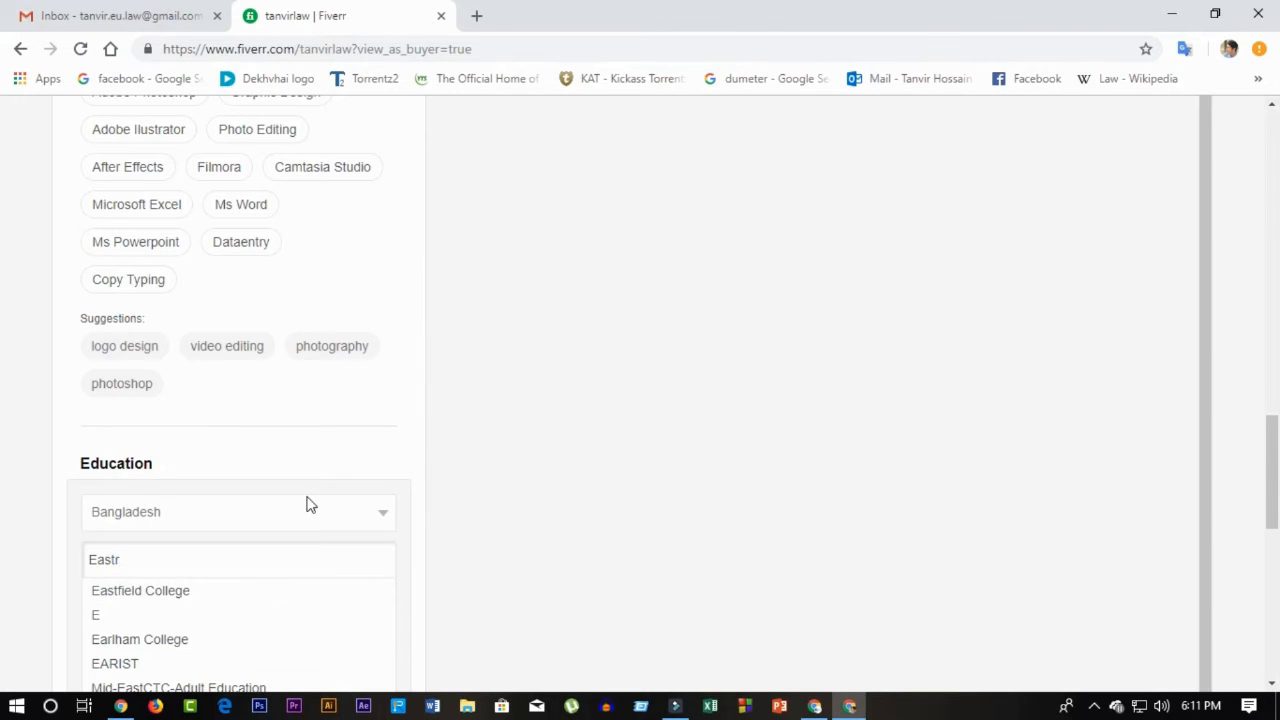
key("BackSpace")
type("en")
key("BackSpace")
key("BackSpace")
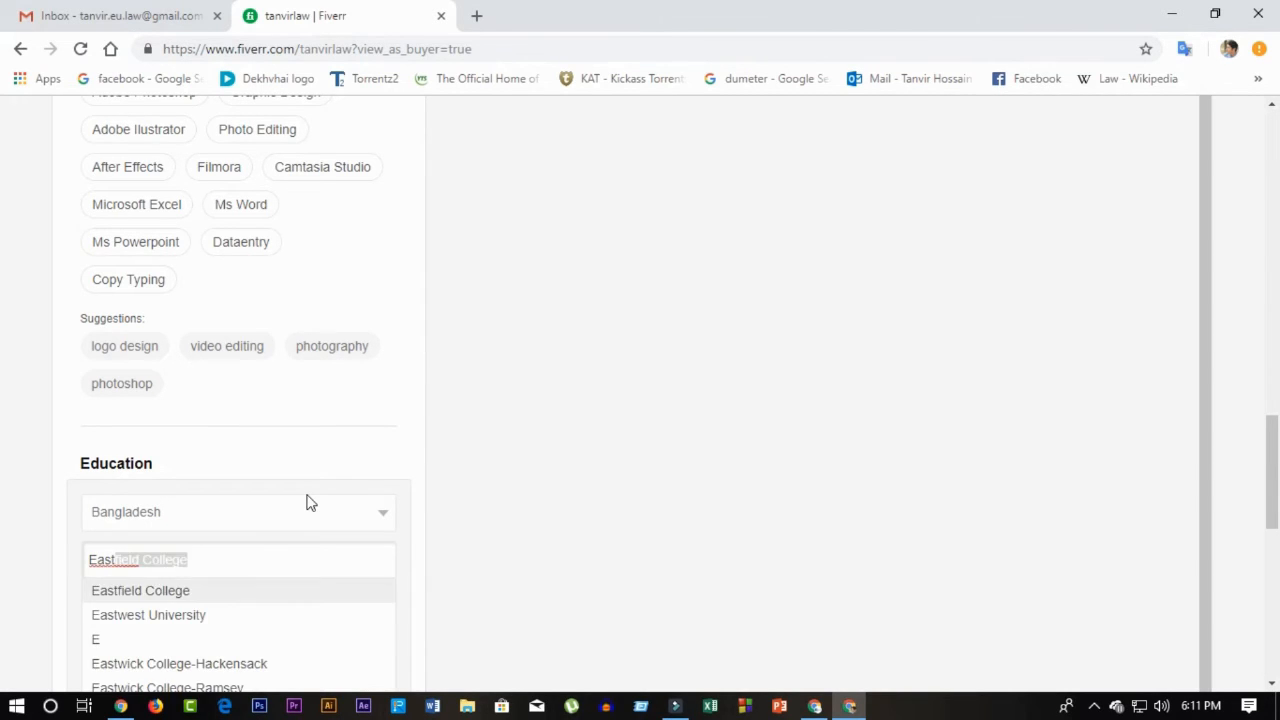
type("ern U")
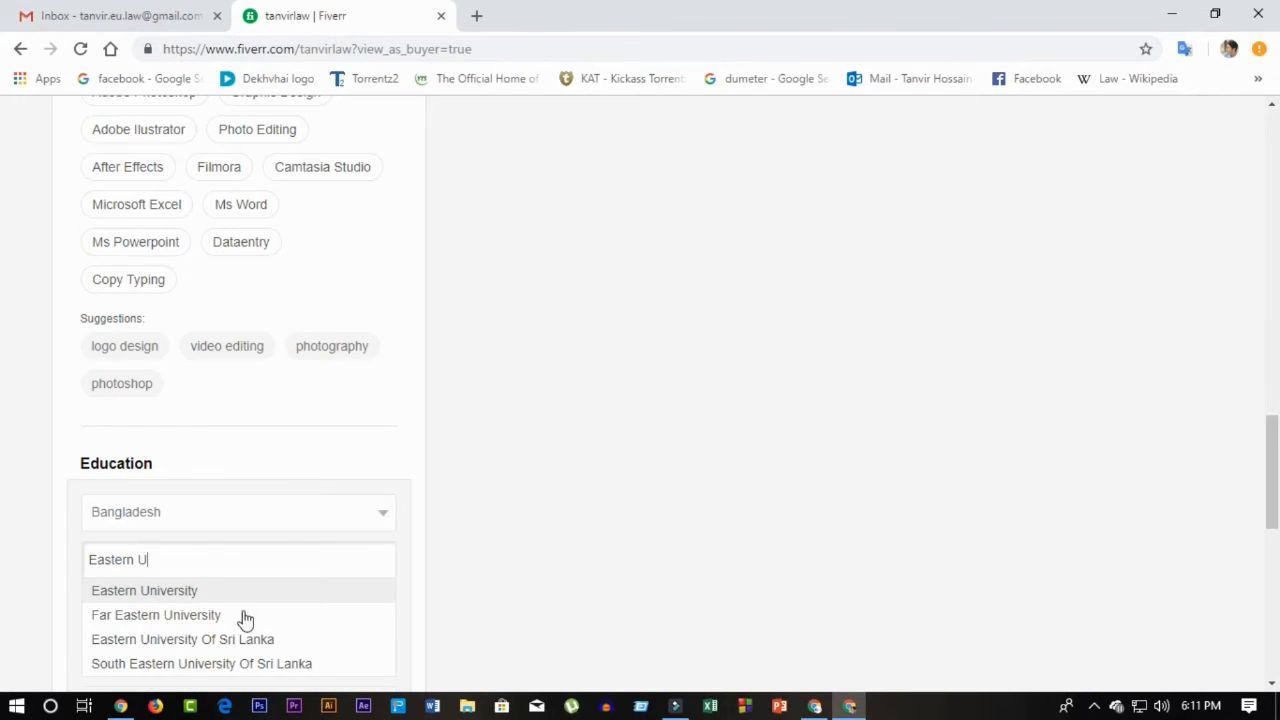
left_click(234, 591)
Set the degree title to LLB with its major and save the education entry
scroll(289, 546, "down", 2)
left_click(155, 423)
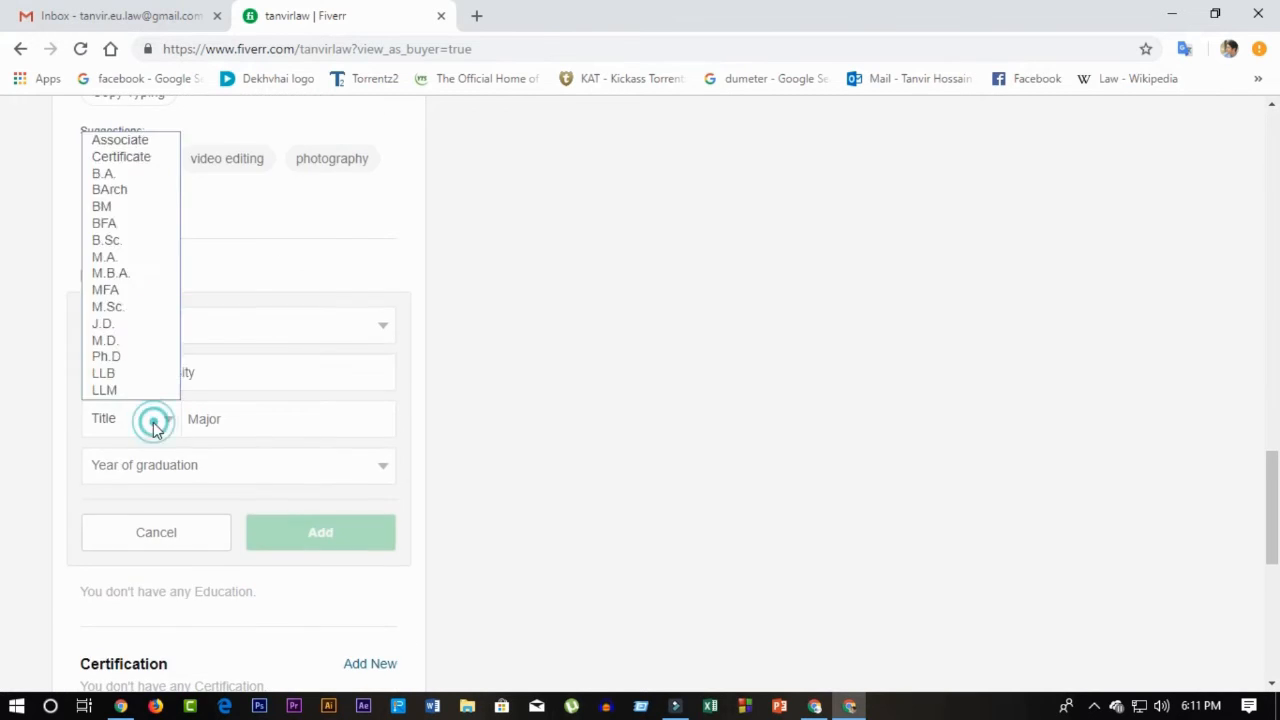
left_click(133, 372)
left_click(215, 419)
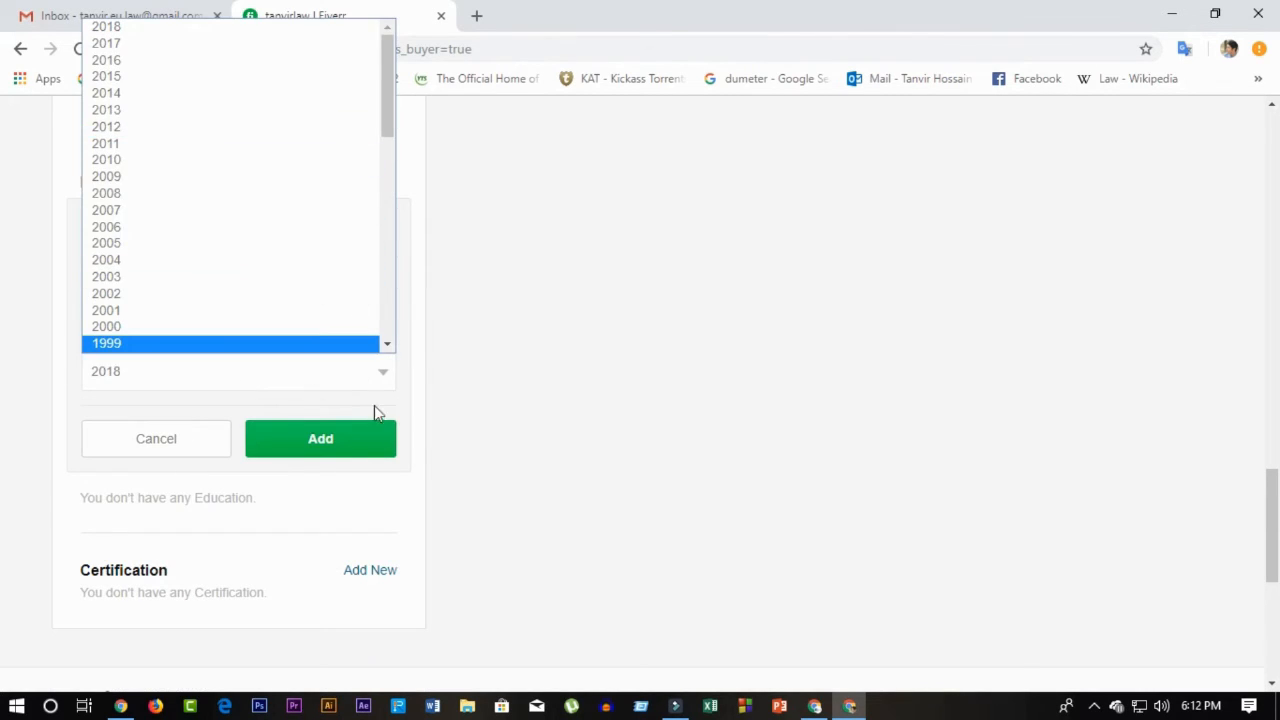
left_click(345, 440)
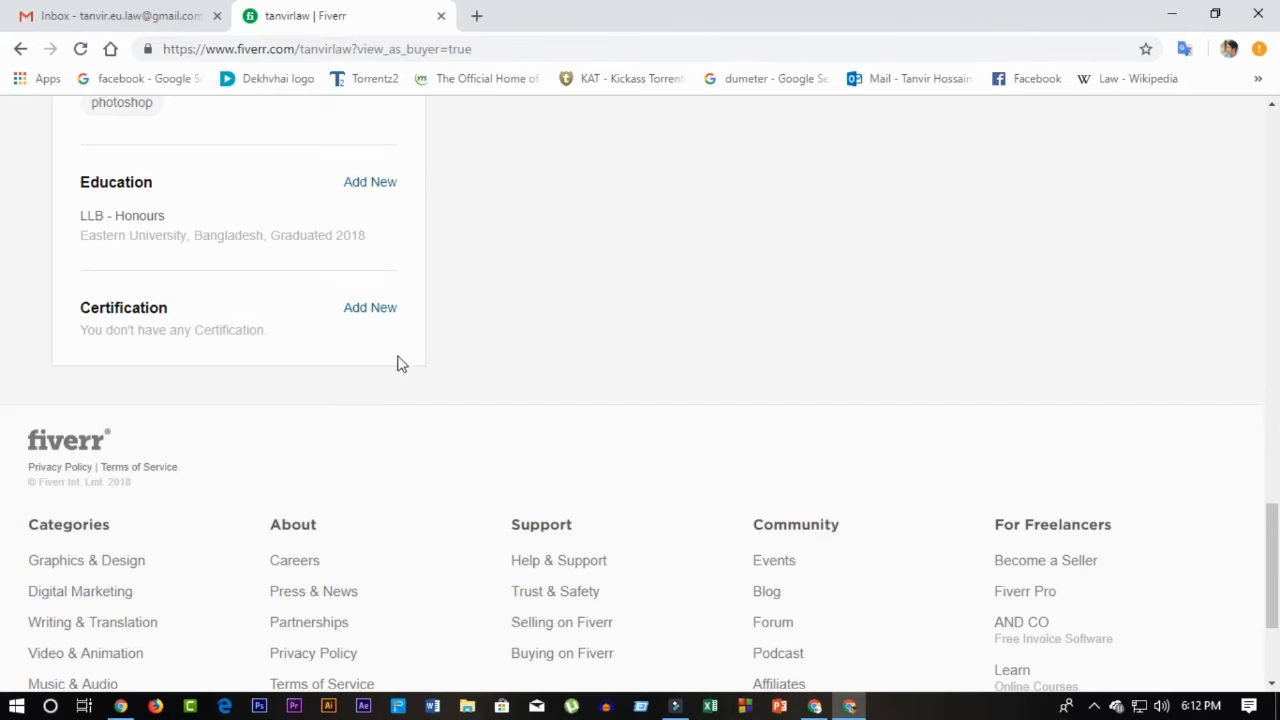
Start a certification entry, erase the partly typed name and cancel, leaving Certification empty
scroll(337, 391, "down", 1)
scroll(323, 386, "up", 5)
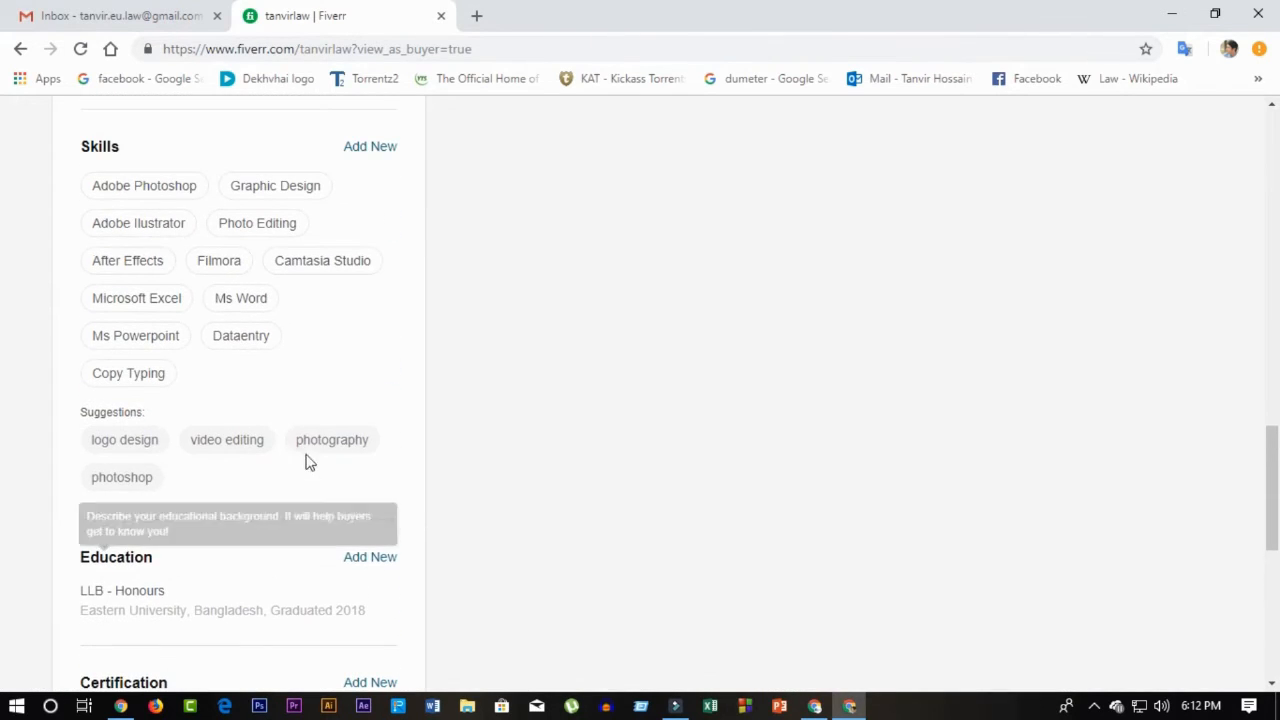
scroll(310, 432, "down", 3)
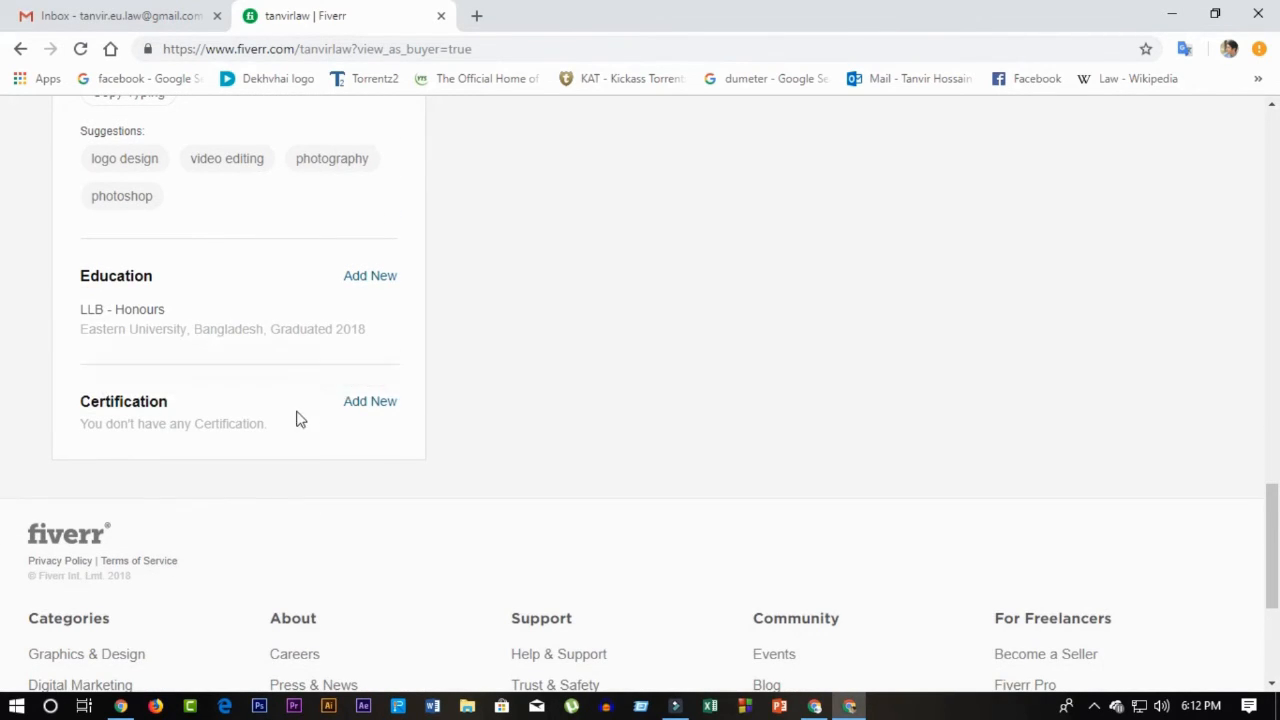
left_click(355, 403)
left_click(186, 451)
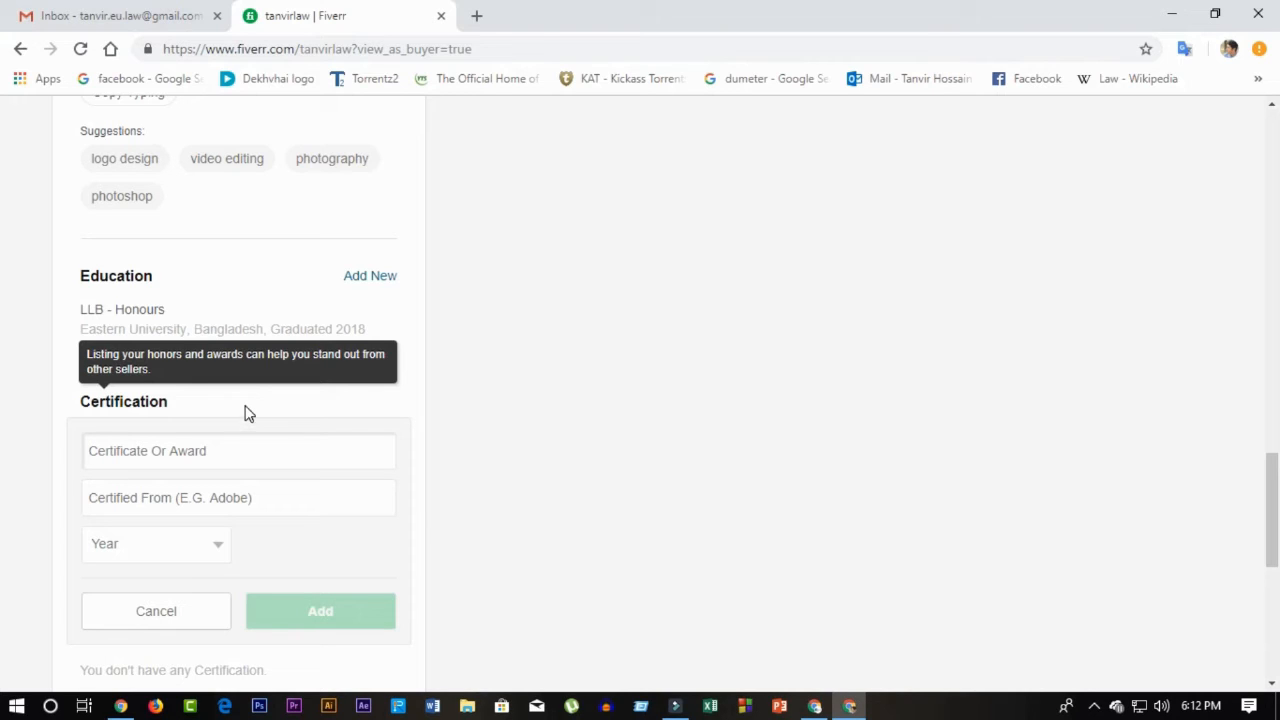
type("P")
key("BackSpace")
key("BackSpace")
key("BackSpace")
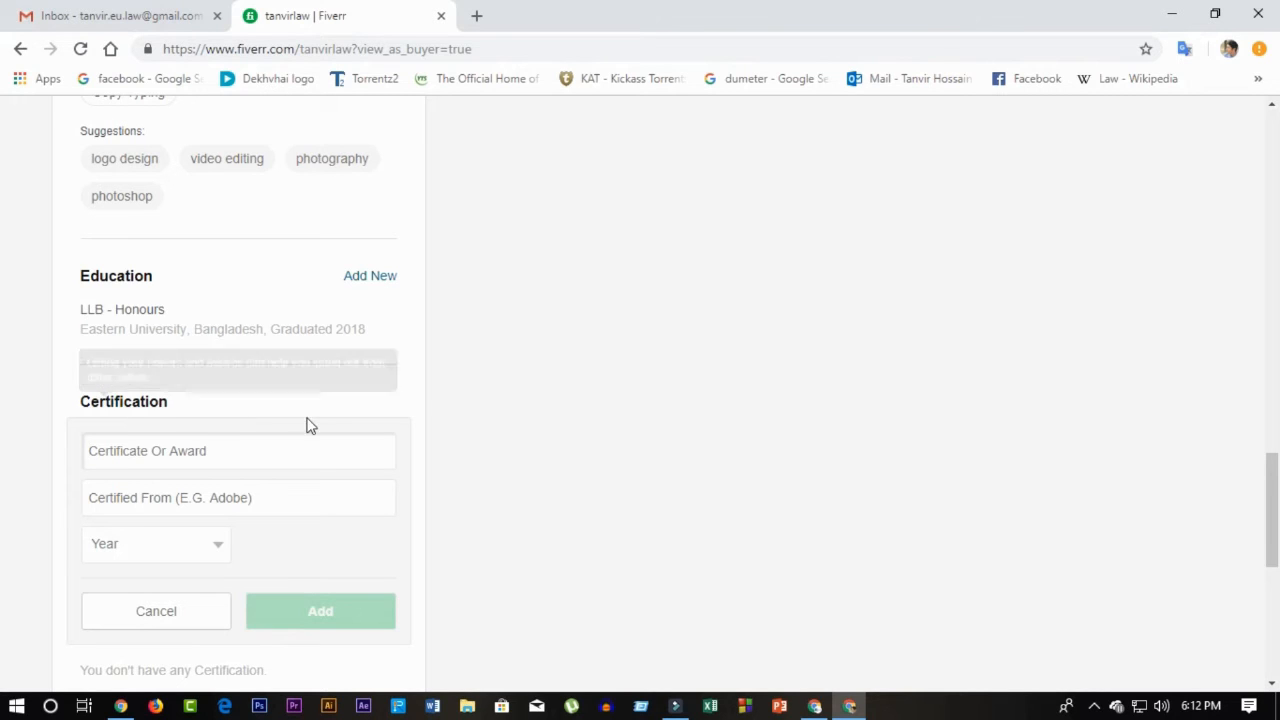
scroll(300, 425, "down", 1)
left_click(454, 341)
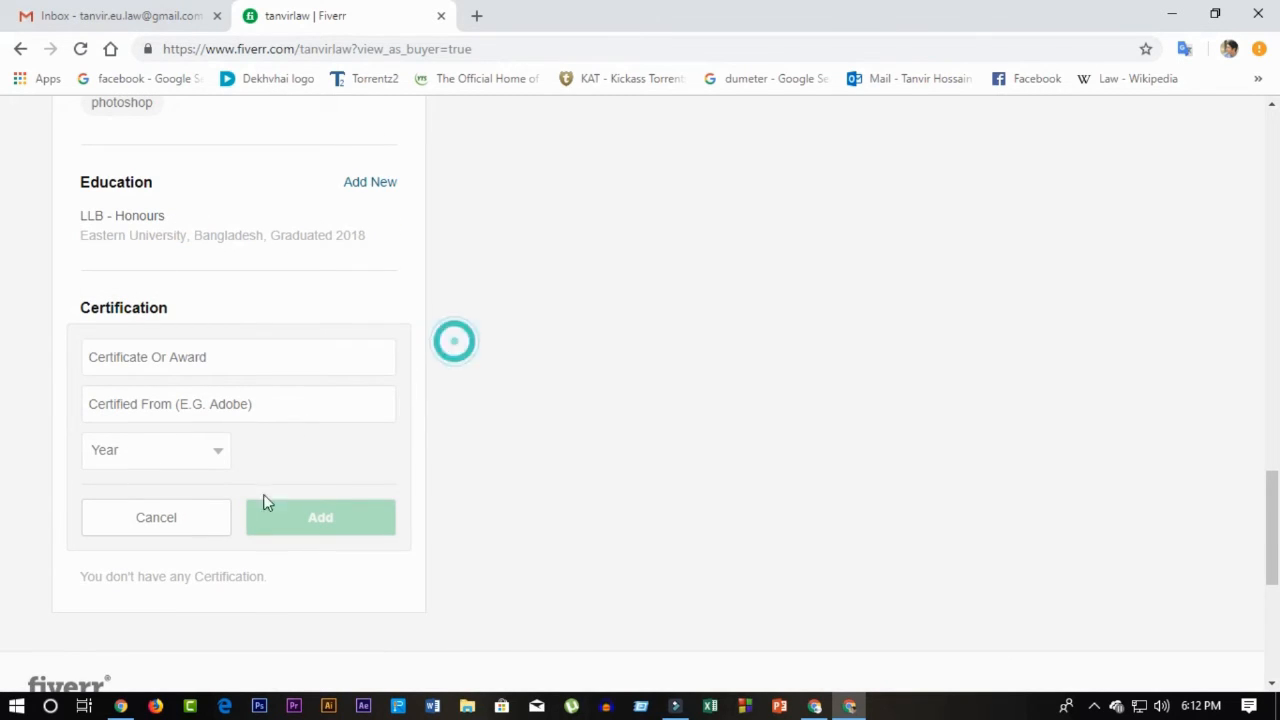
left_click(215, 522)
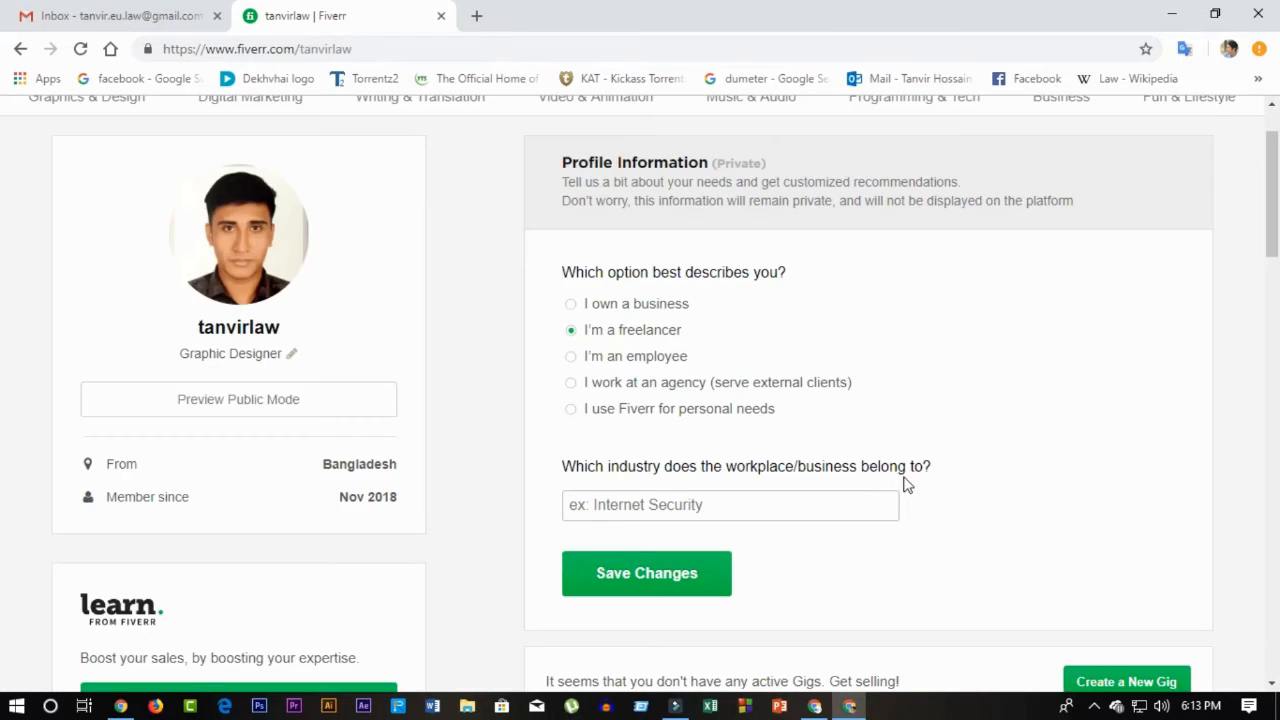
scroll(906, 484, "down", 3)
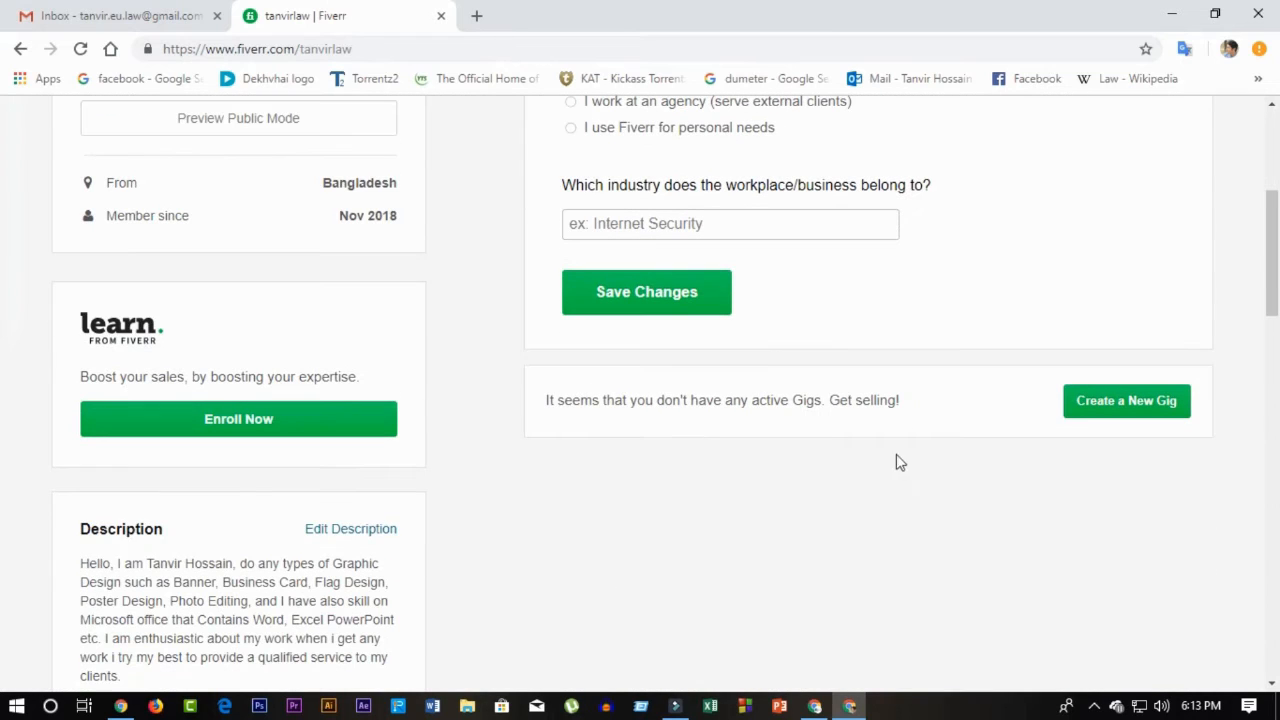
Start creating a new gig and dismiss the Becoming a Fiverr Seller intro video
left_click(1082, 427)
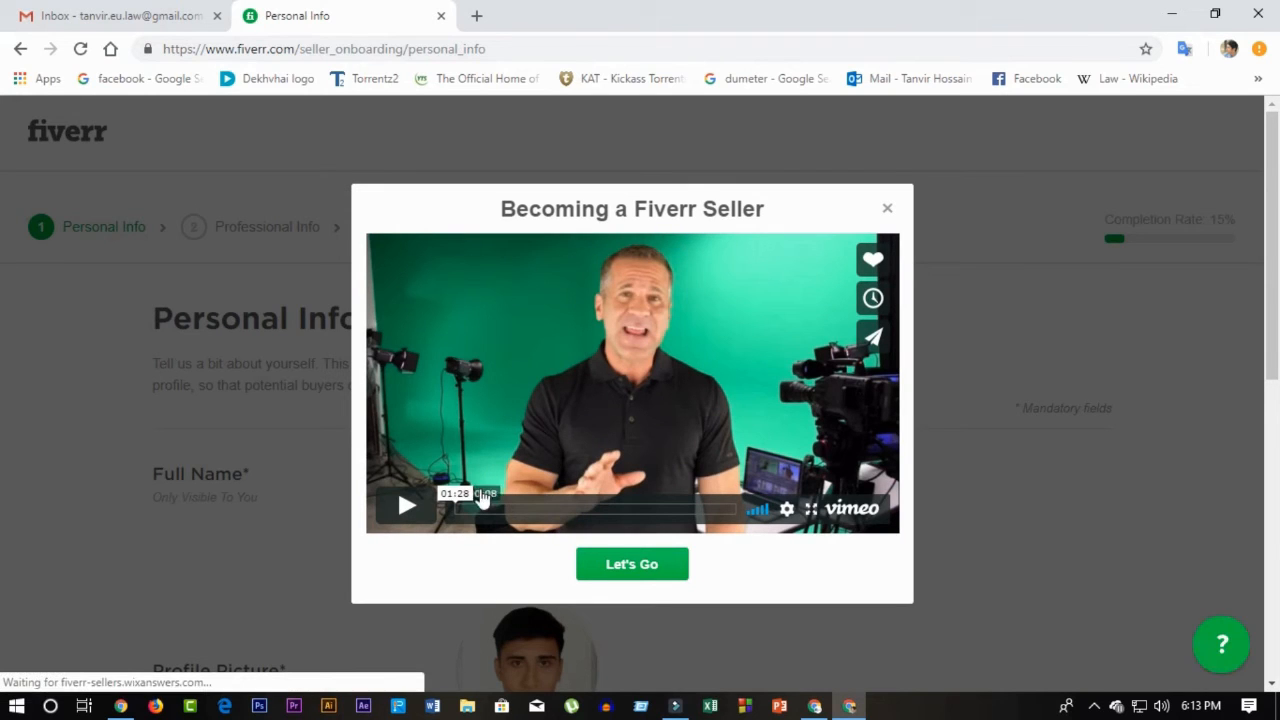
left_click(407, 508)
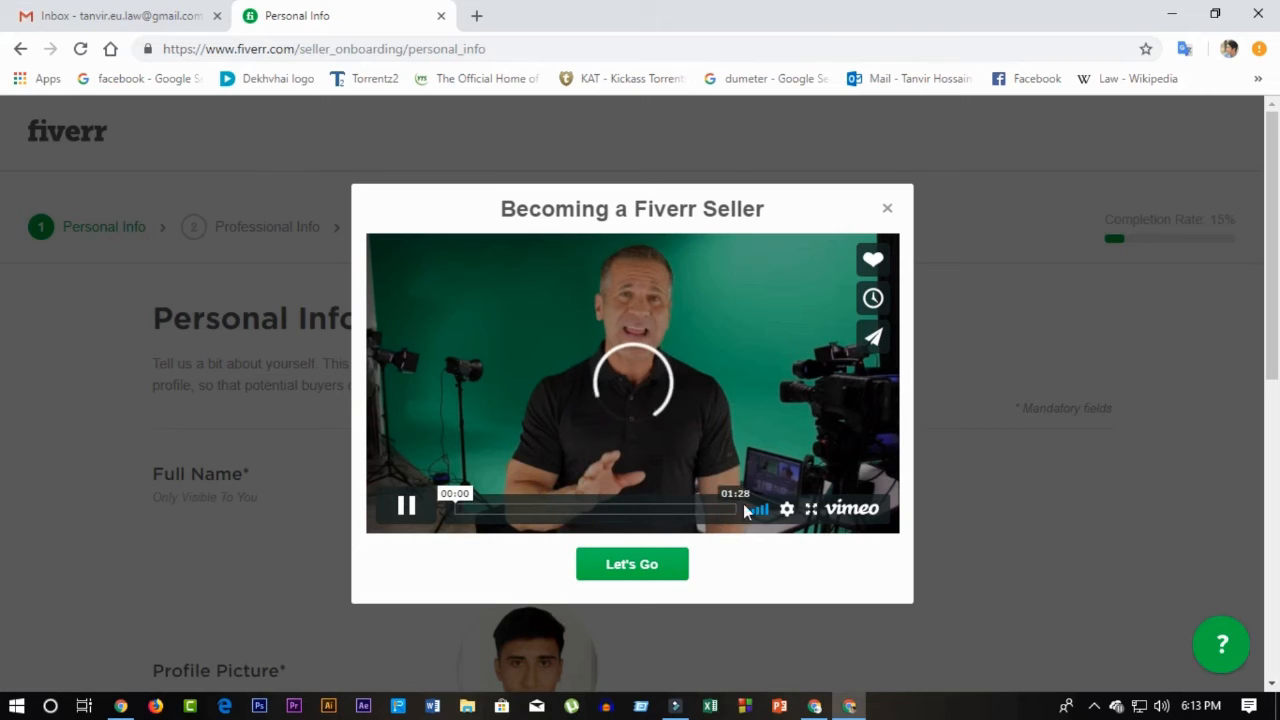
left_click(887, 209)
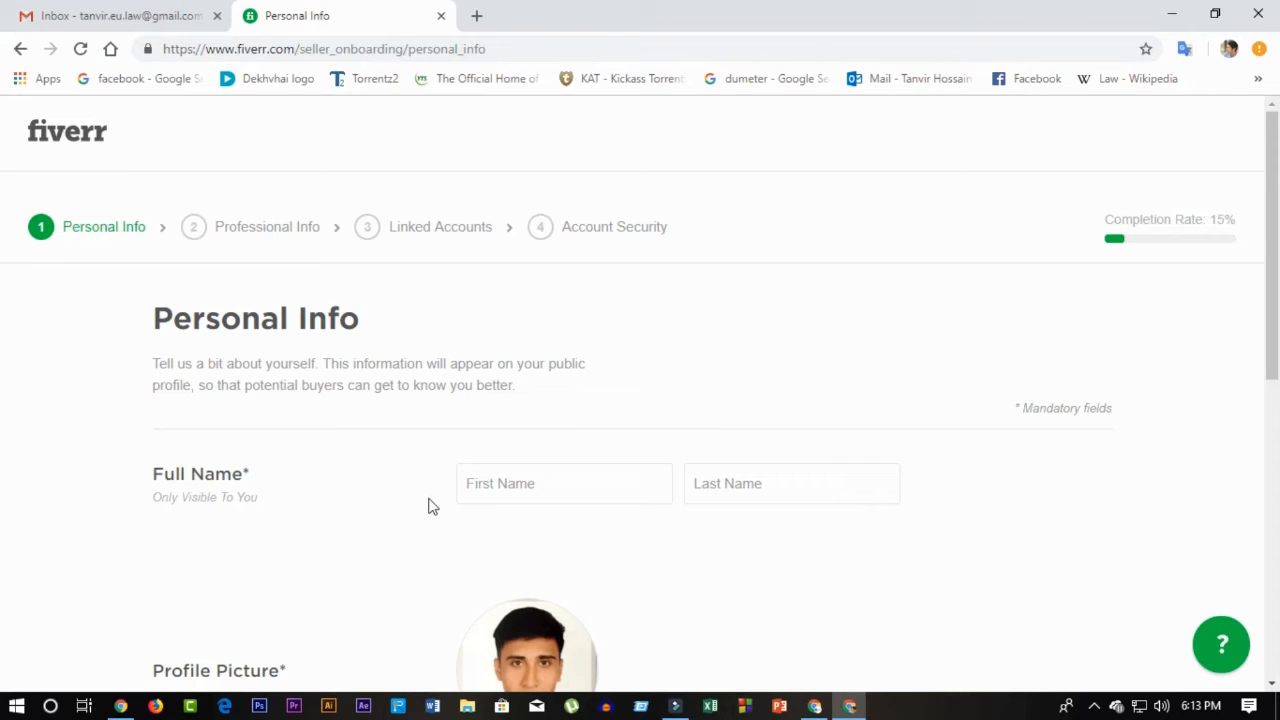
Enter the seller's first name and last name in the Full Name fields
scroll(428, 506, "down", 3)
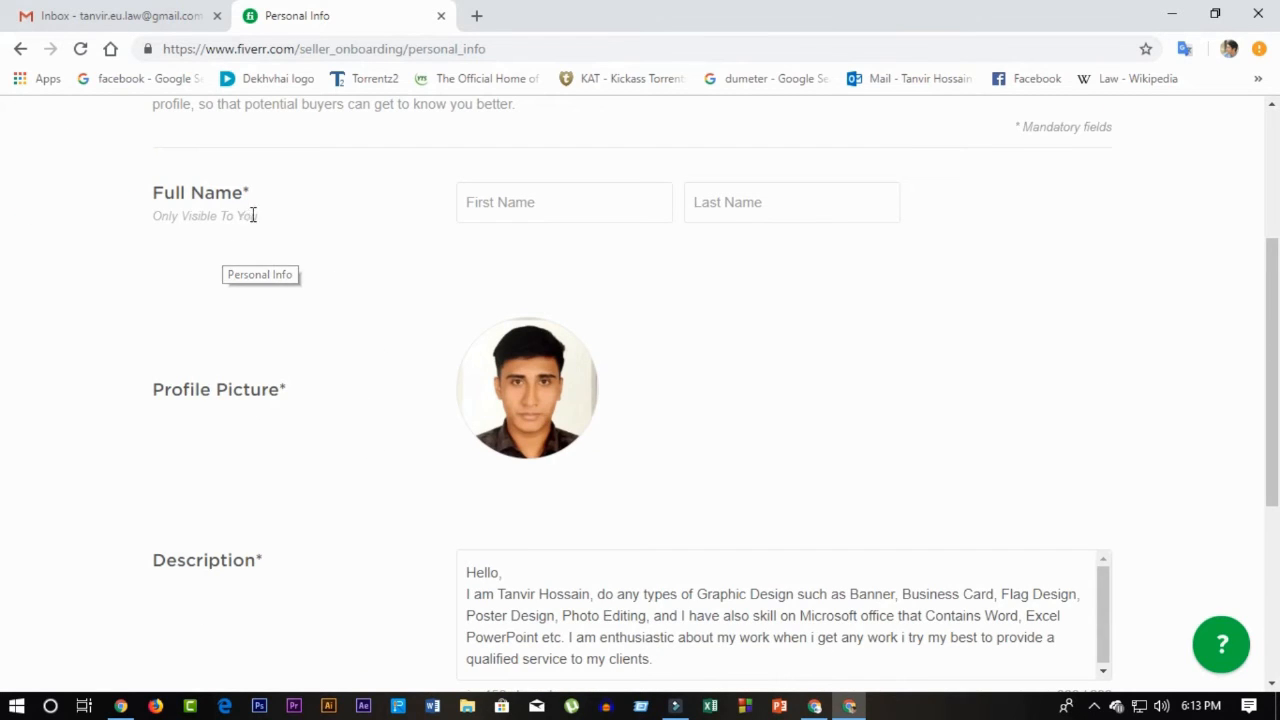
scroll(253, 215, "up", 2)
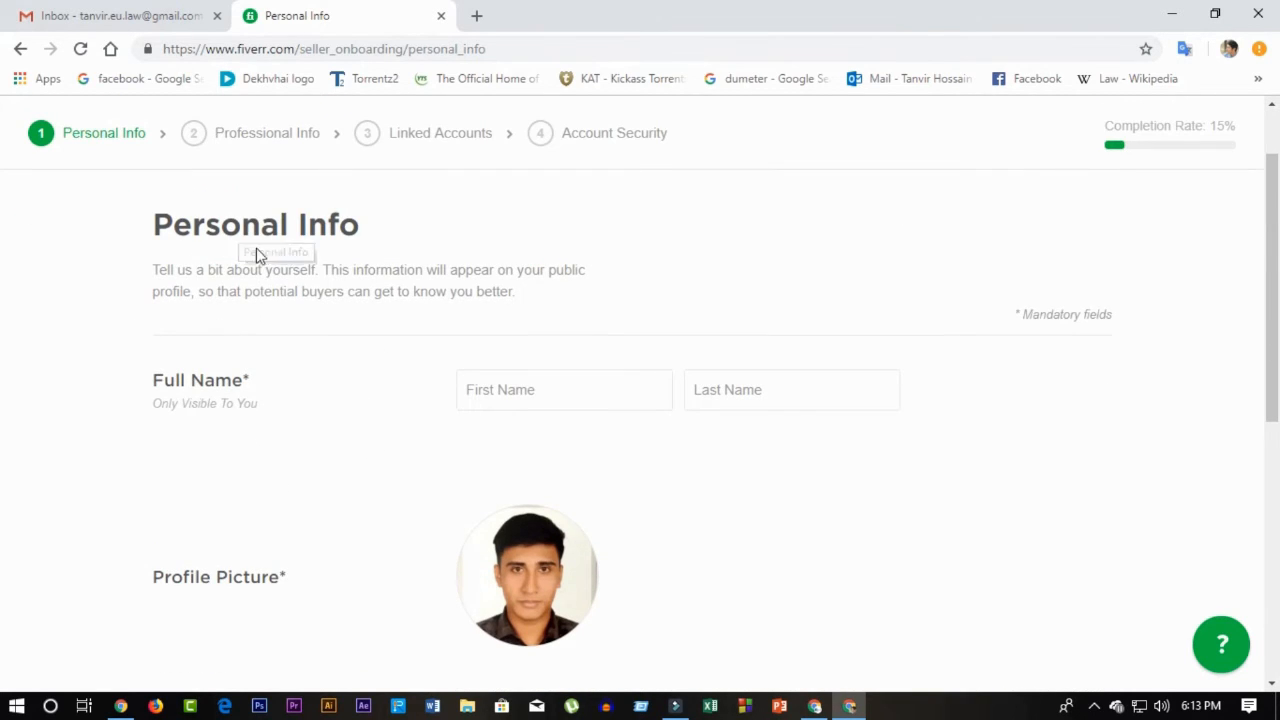
scroll(671, 209, "up", 1)
scroll(660, 225, "down", 2)
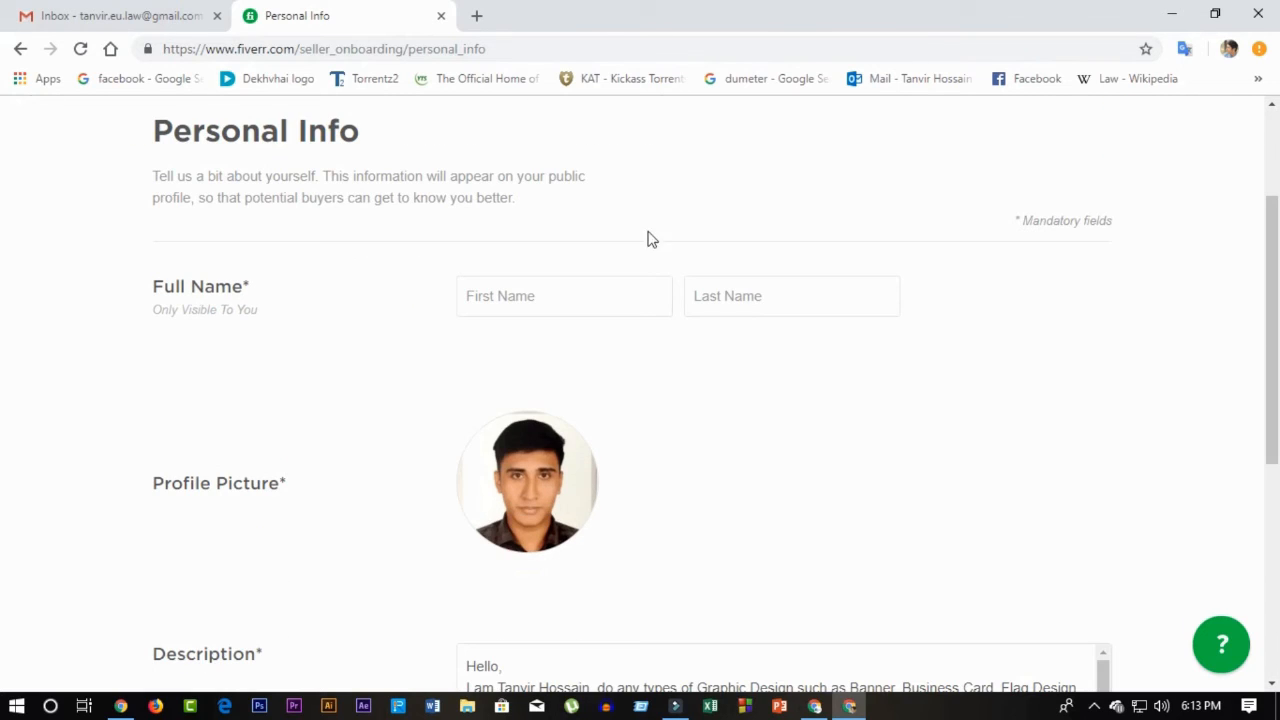
left_click(549, 295)
left_click(549, 263)
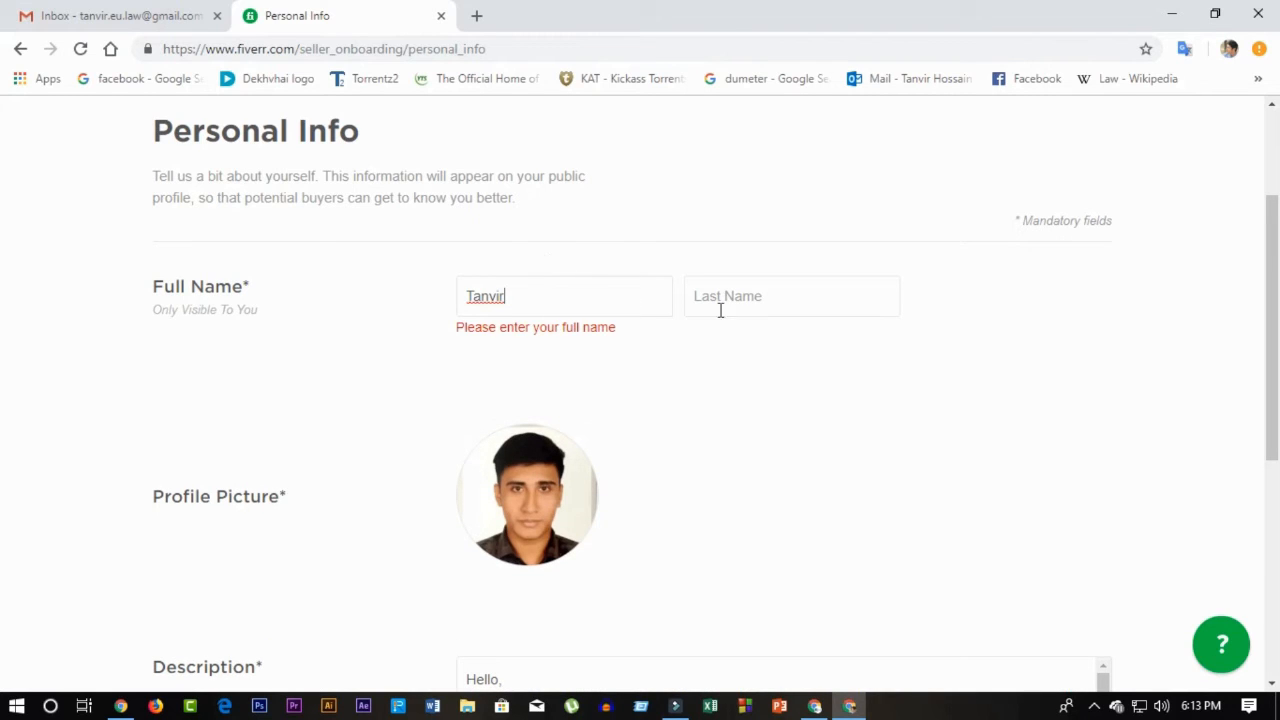
left_click(770, 298)
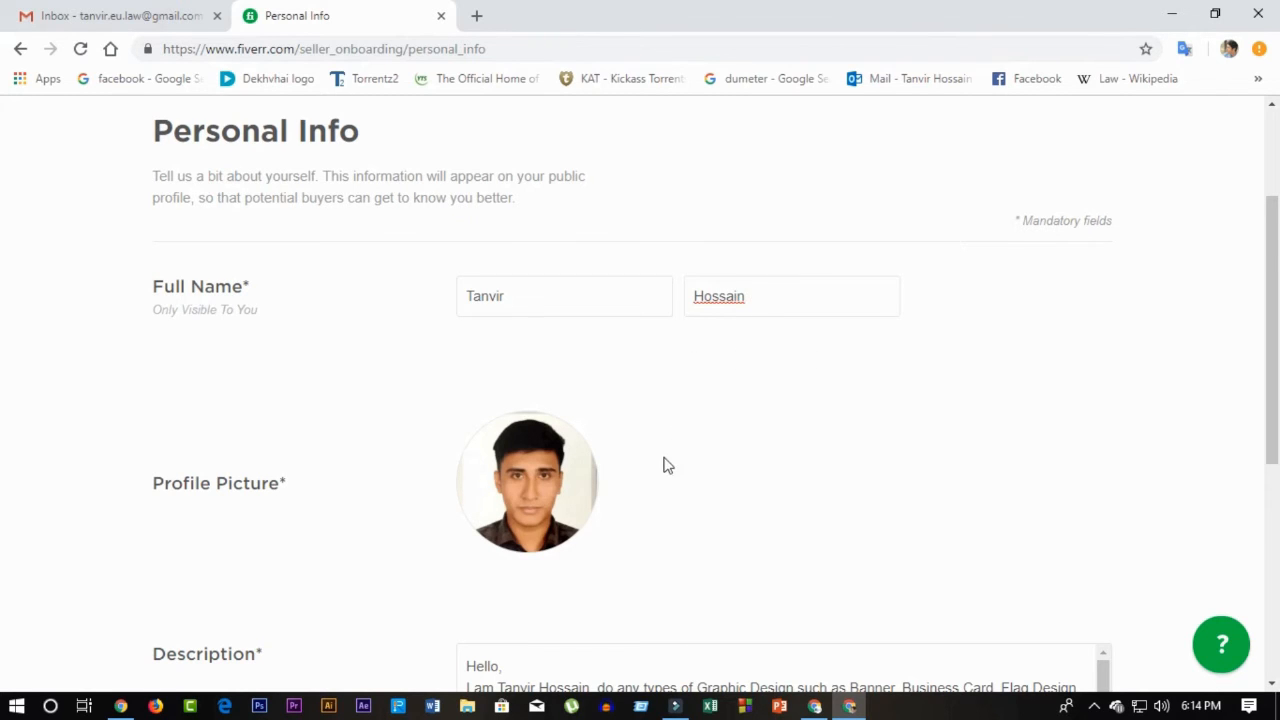
scroll(486, 371, "down", 5)
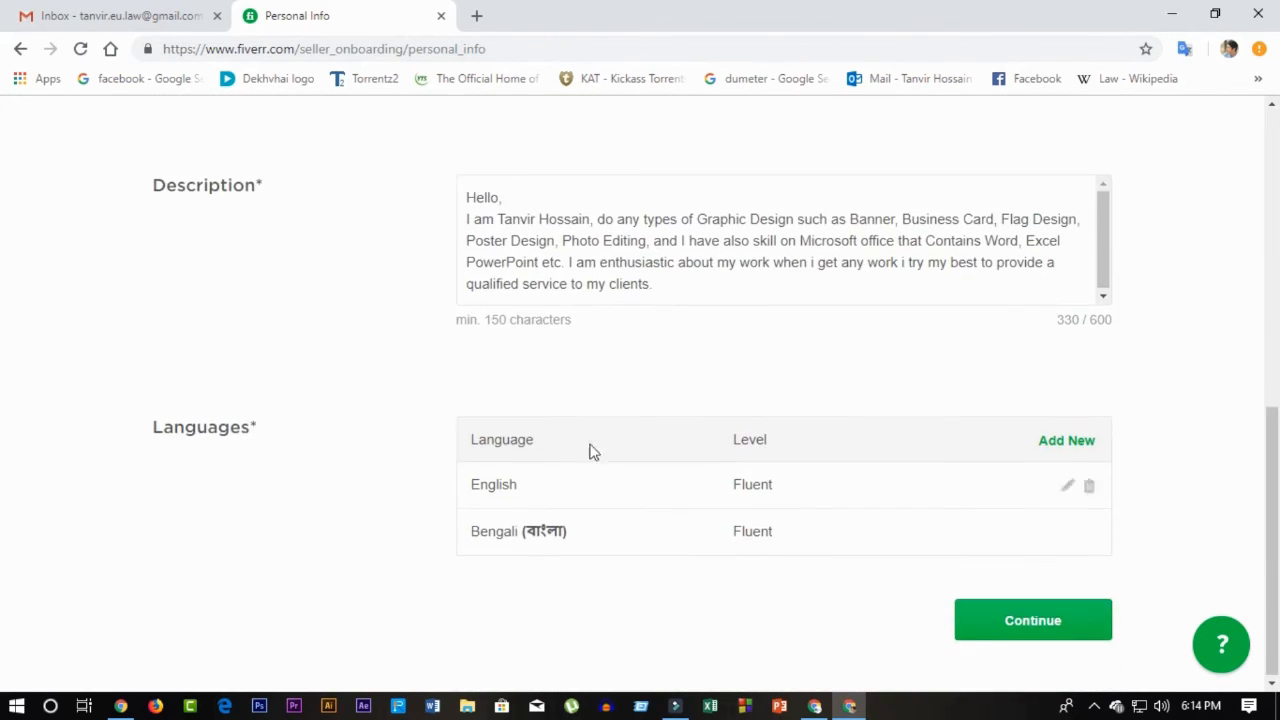
Submit Personal Info and choose Graphic & Design as the first occupation
left_click(988, 605)
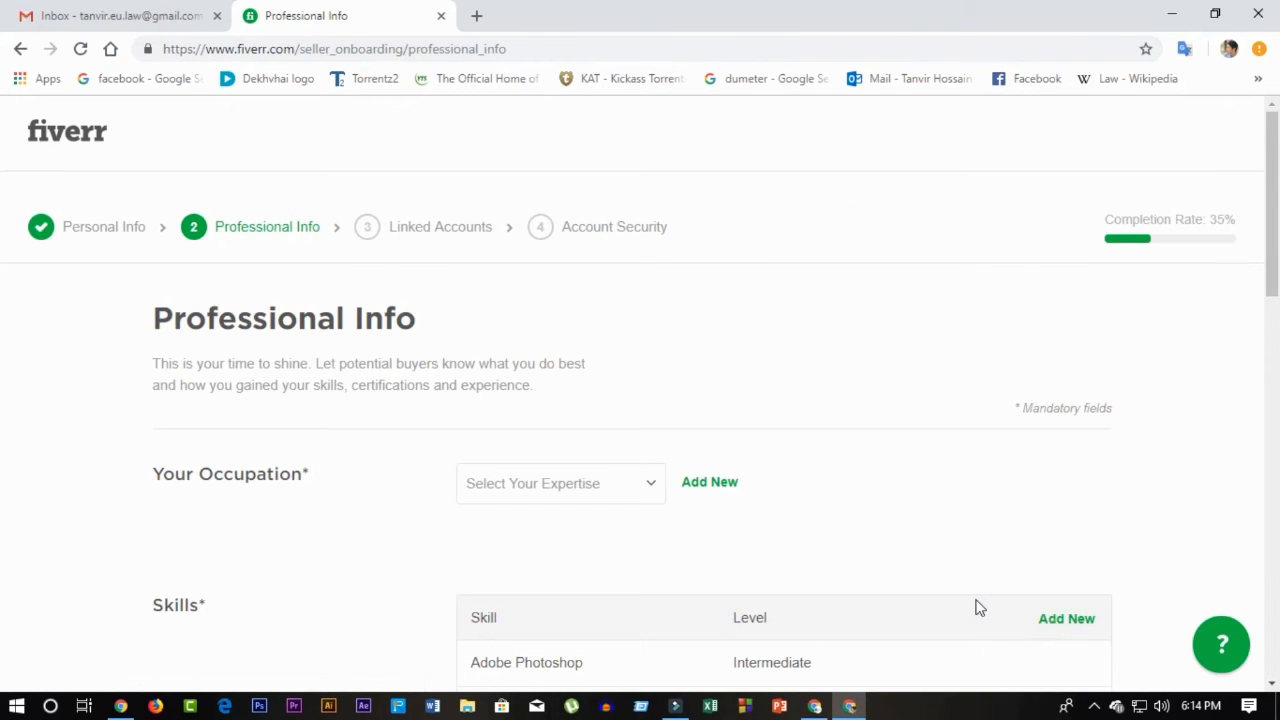
scroll(300, 420, "down", 1)
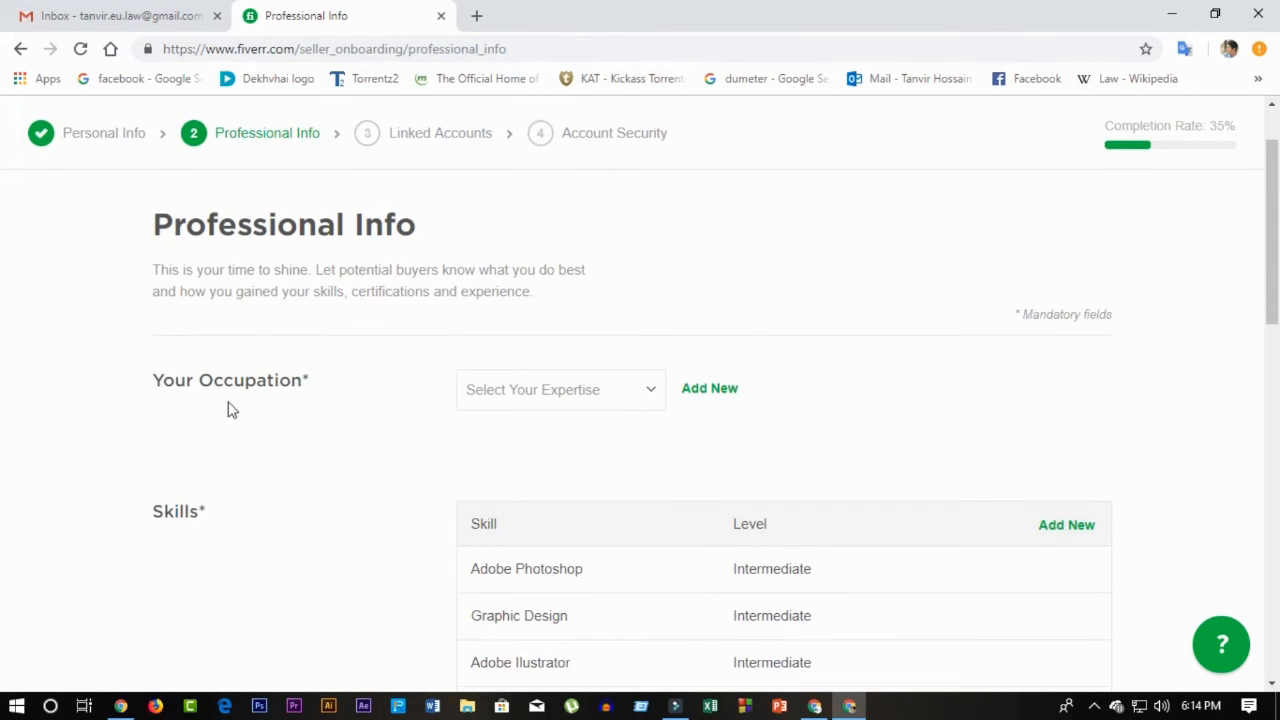
left_click(558, 395)
left_click(545, 440)
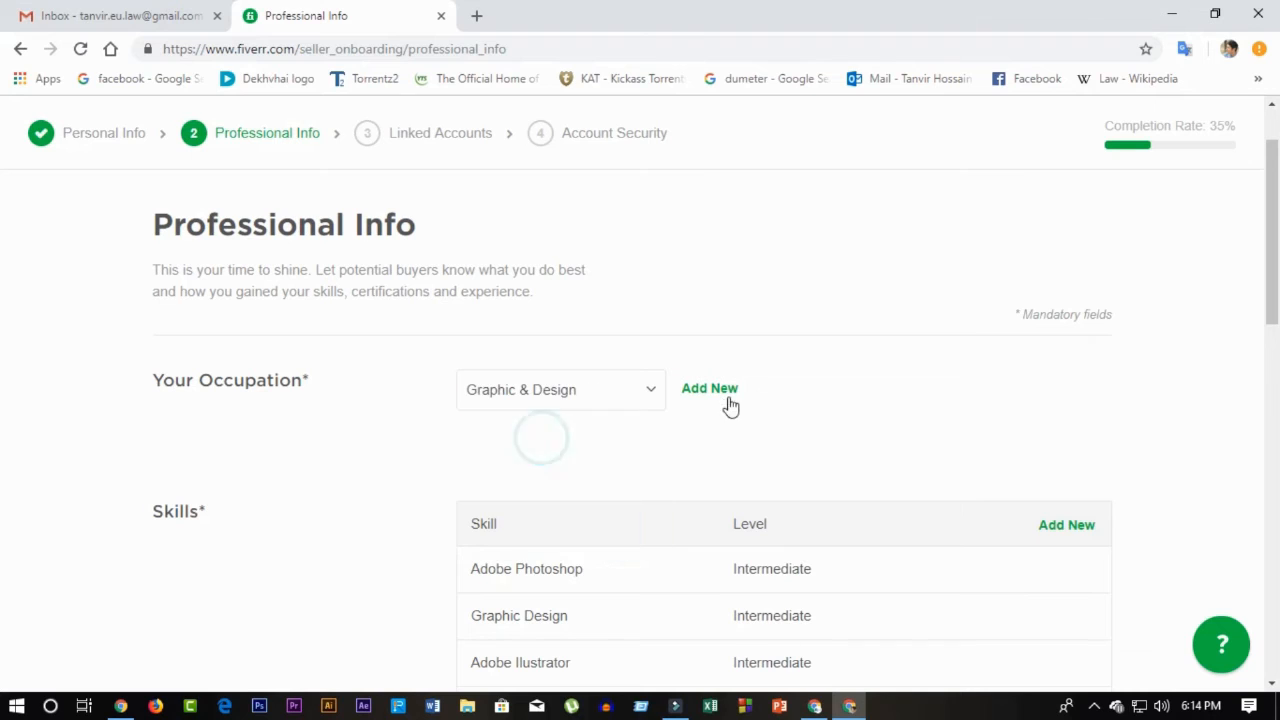
Add Digital Marketing as a second occupation and move to the end of Professional Info
left_click(714, 394)
left_click(560, 450)
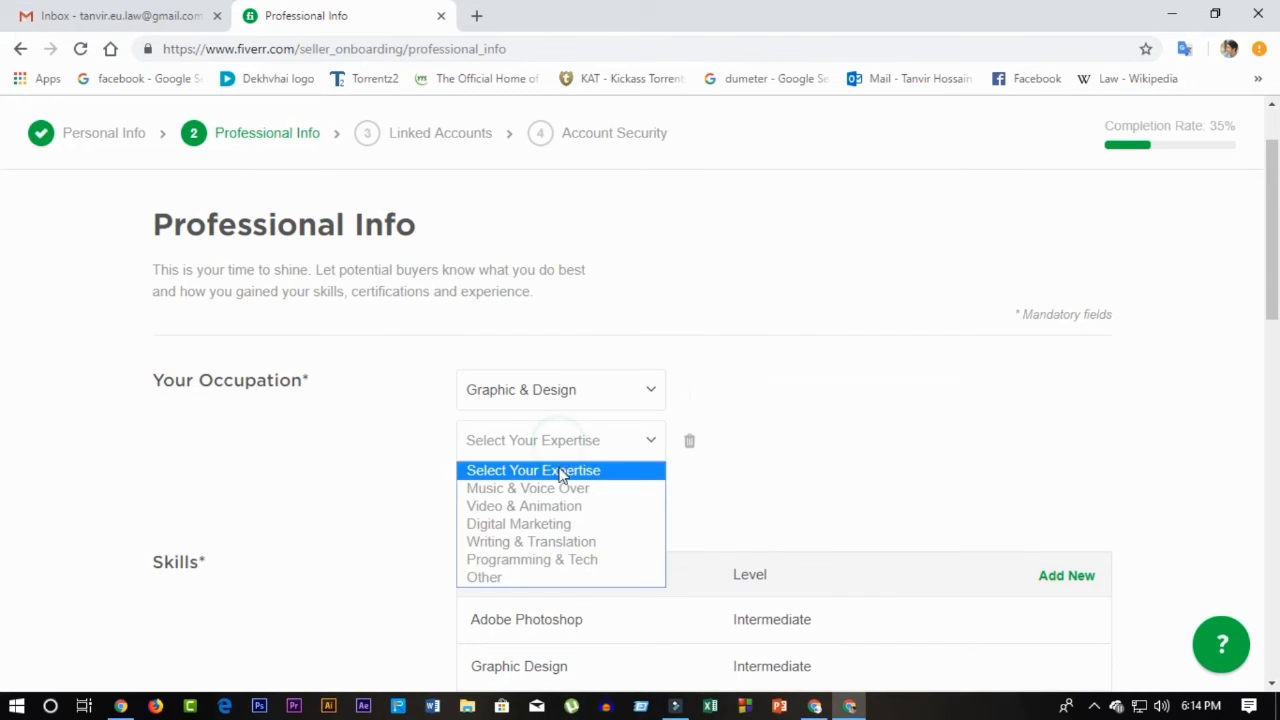
left_click(574, 528)
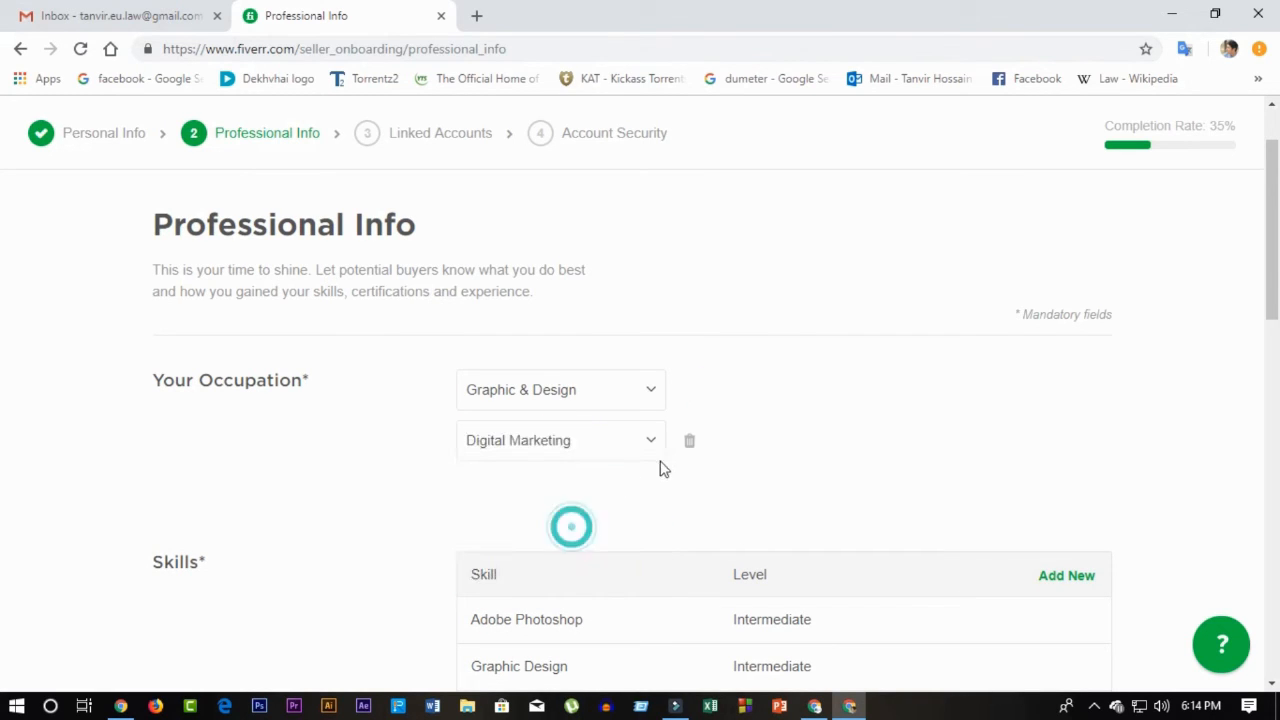
left_click(657, 481)
scroll(409, 463, "down", 2)
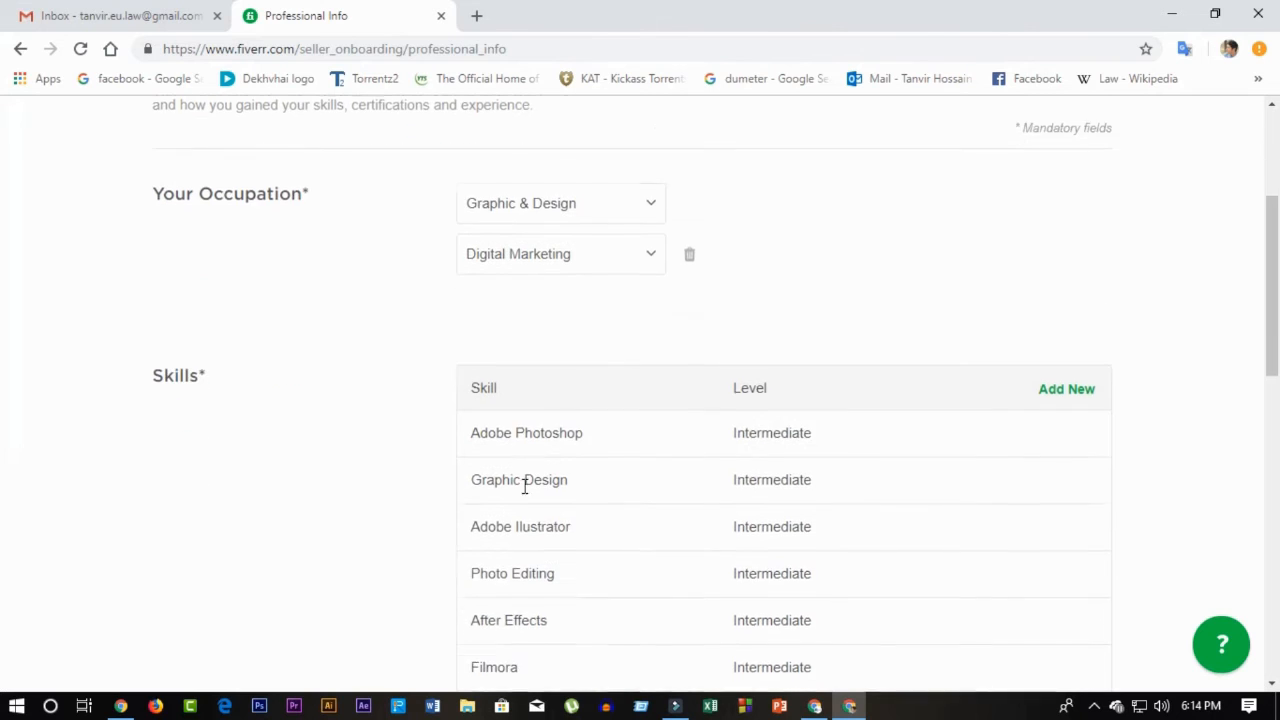
scroll(617, 400, "down", 5)
scroll(770, 360, "down", 2)
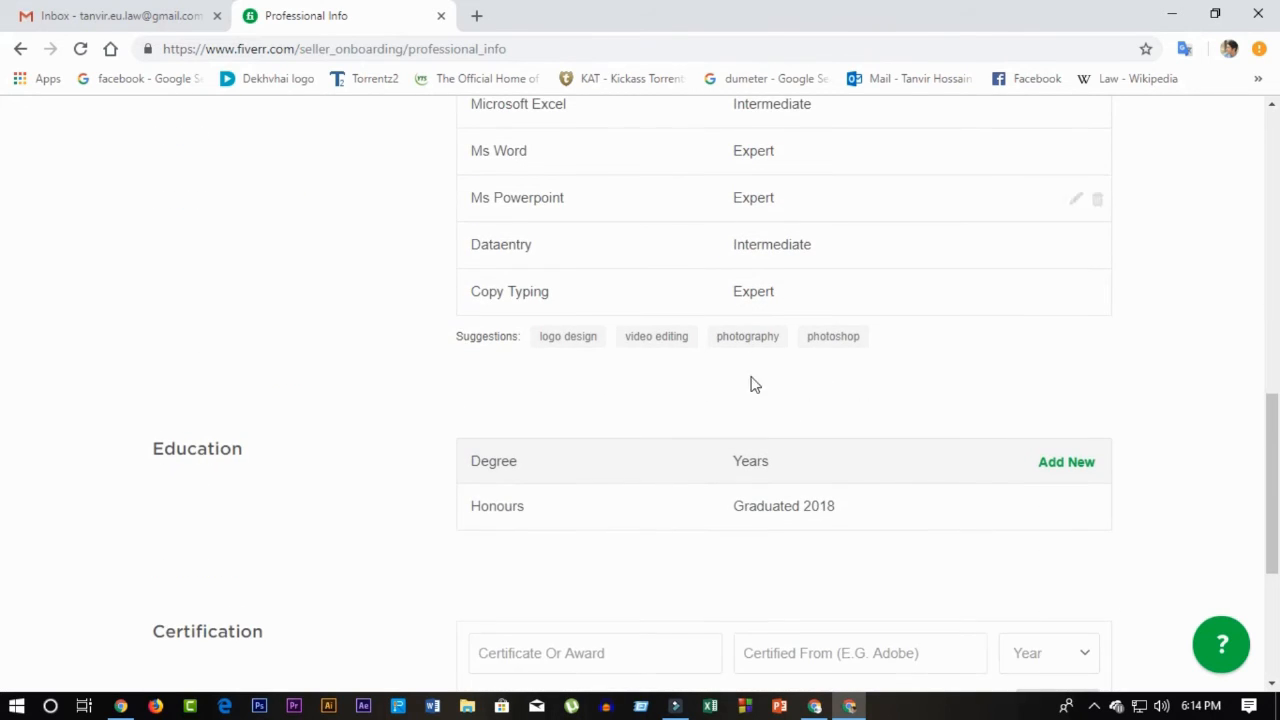
scroll(800, 420, "down", 1)
scroll(897, 354, "down", 3)
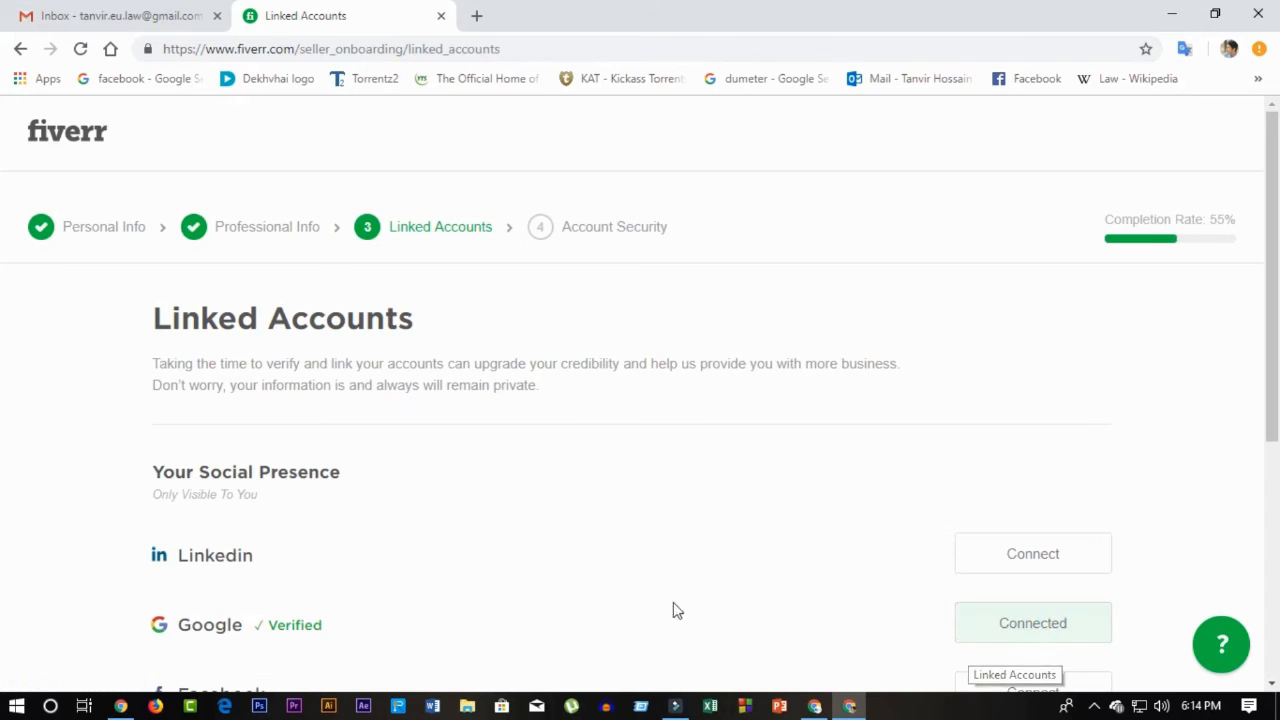
Continue past Linked Accounts, with only Google connected, to Account Security
scroll(289, 497, "down", 2)
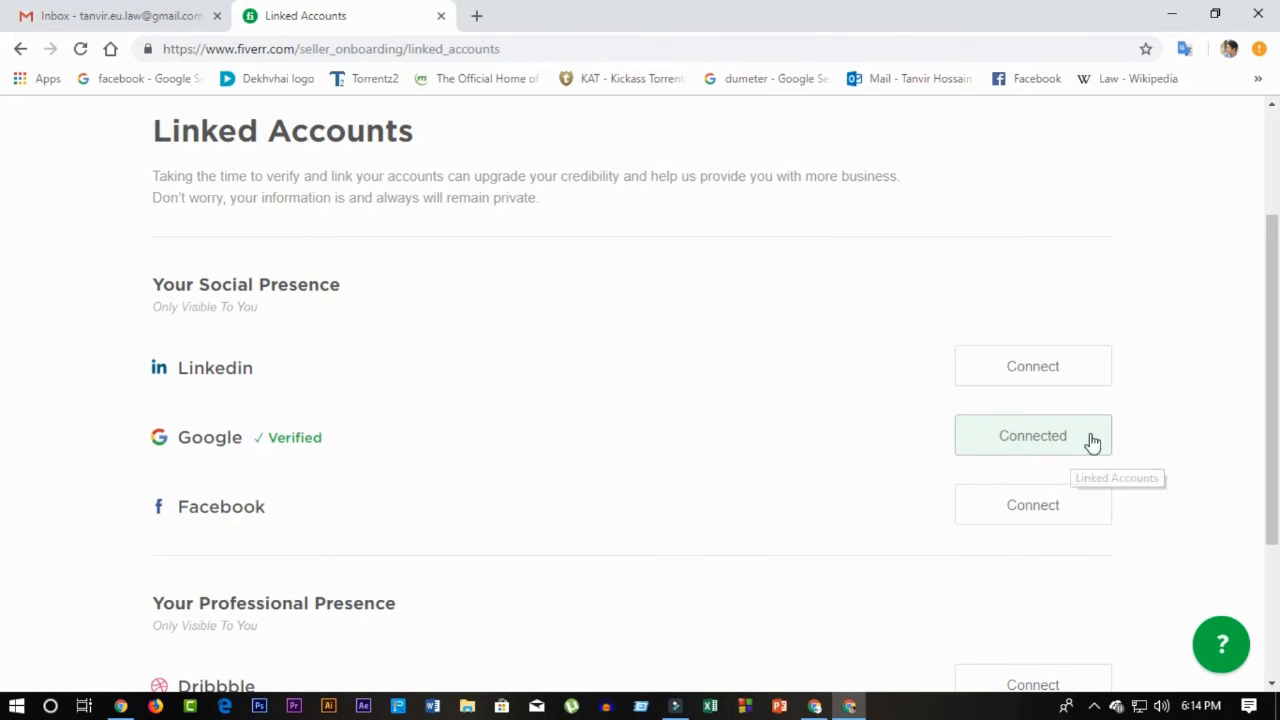
scroll(992, 525, "down", 3)
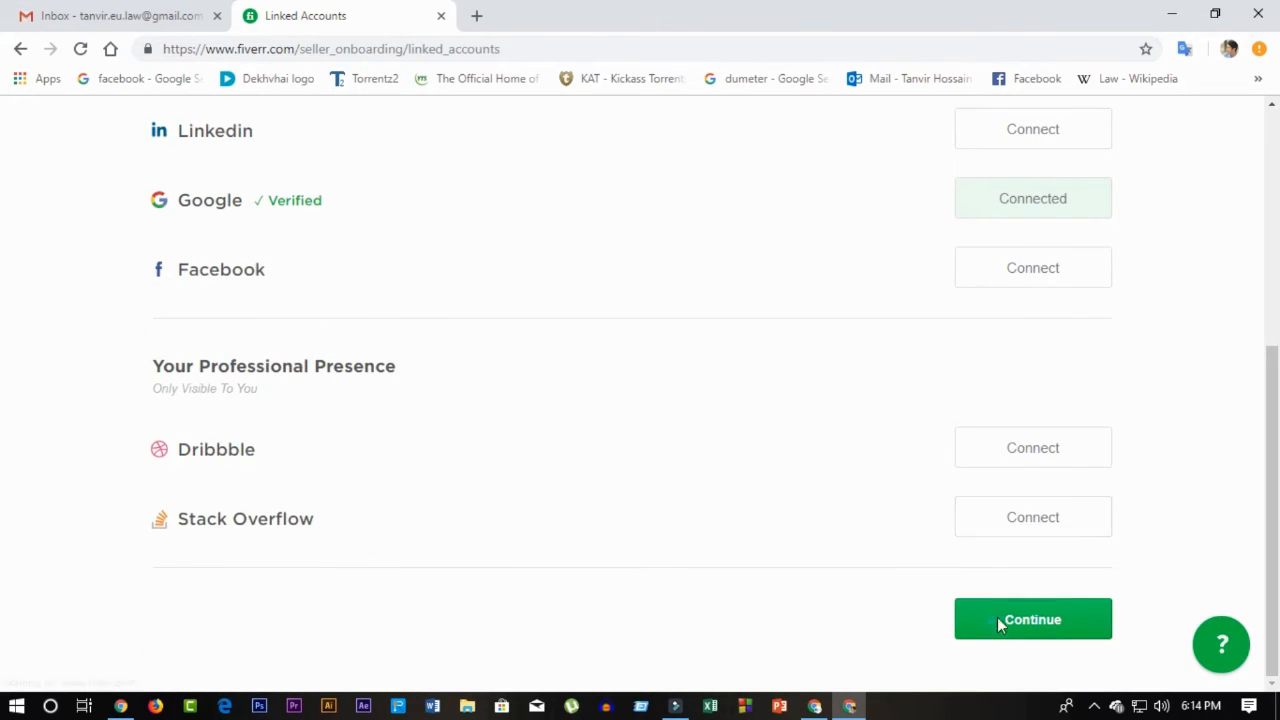
left_click(997, 618)
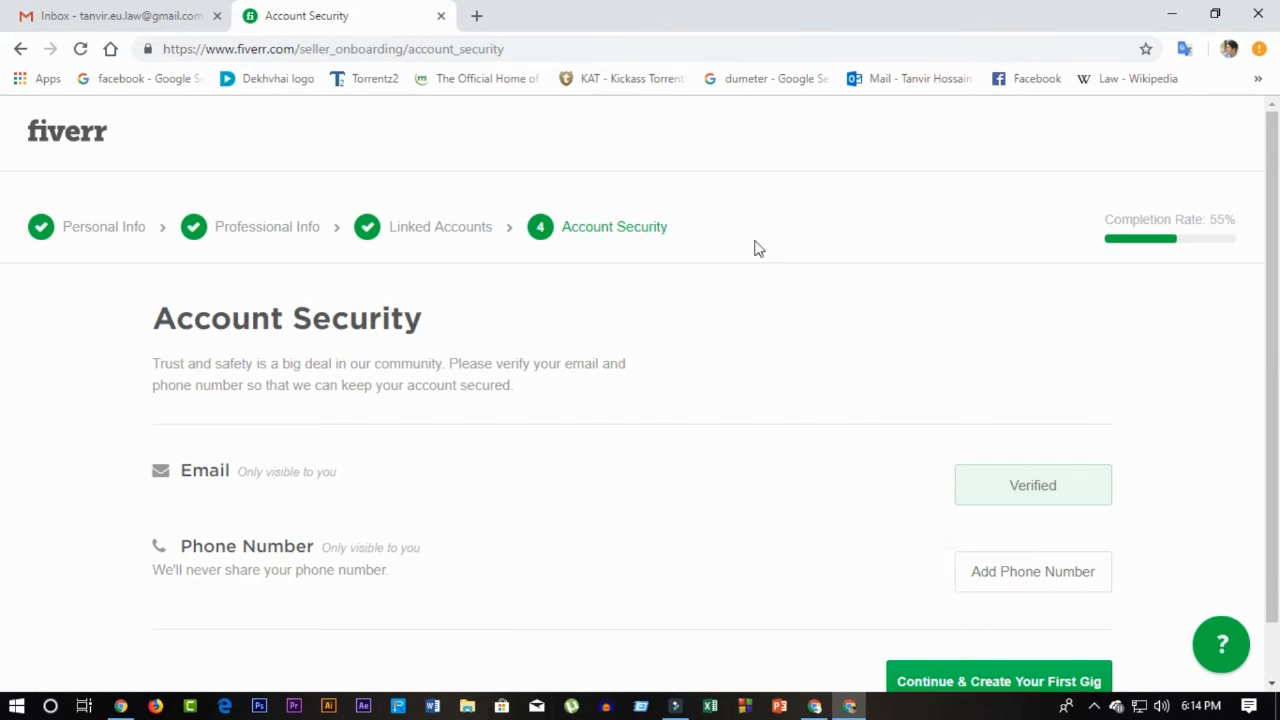
Enter the seller's corrected Bangladesh phone number and request an SMS verification code
scroll(889, 500, "down", 1)
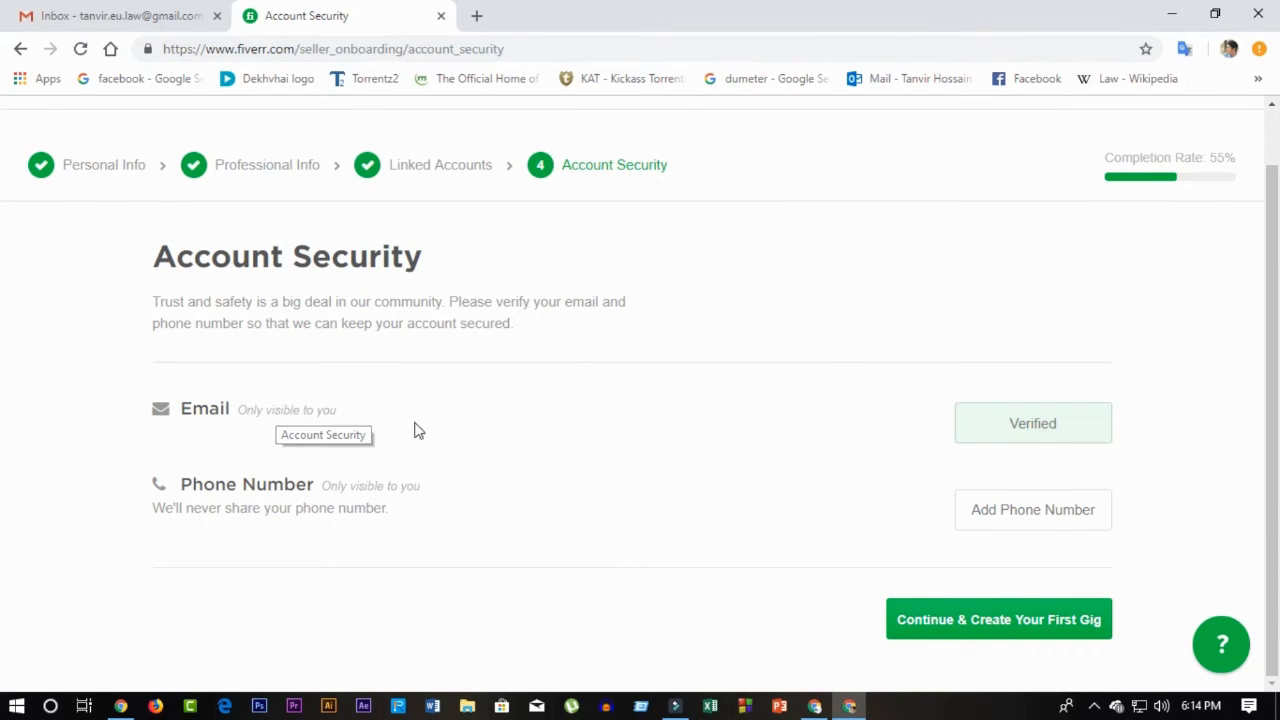
left_click(1034, 526)
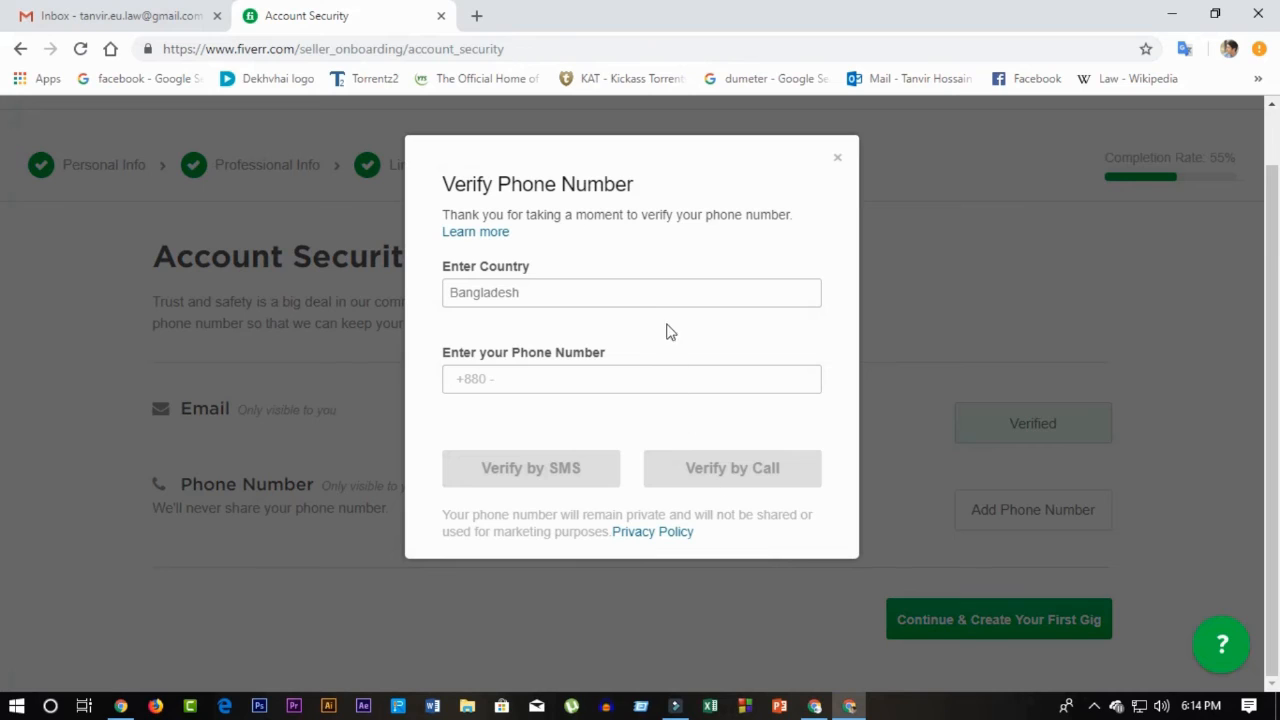
left_click(660, 383)
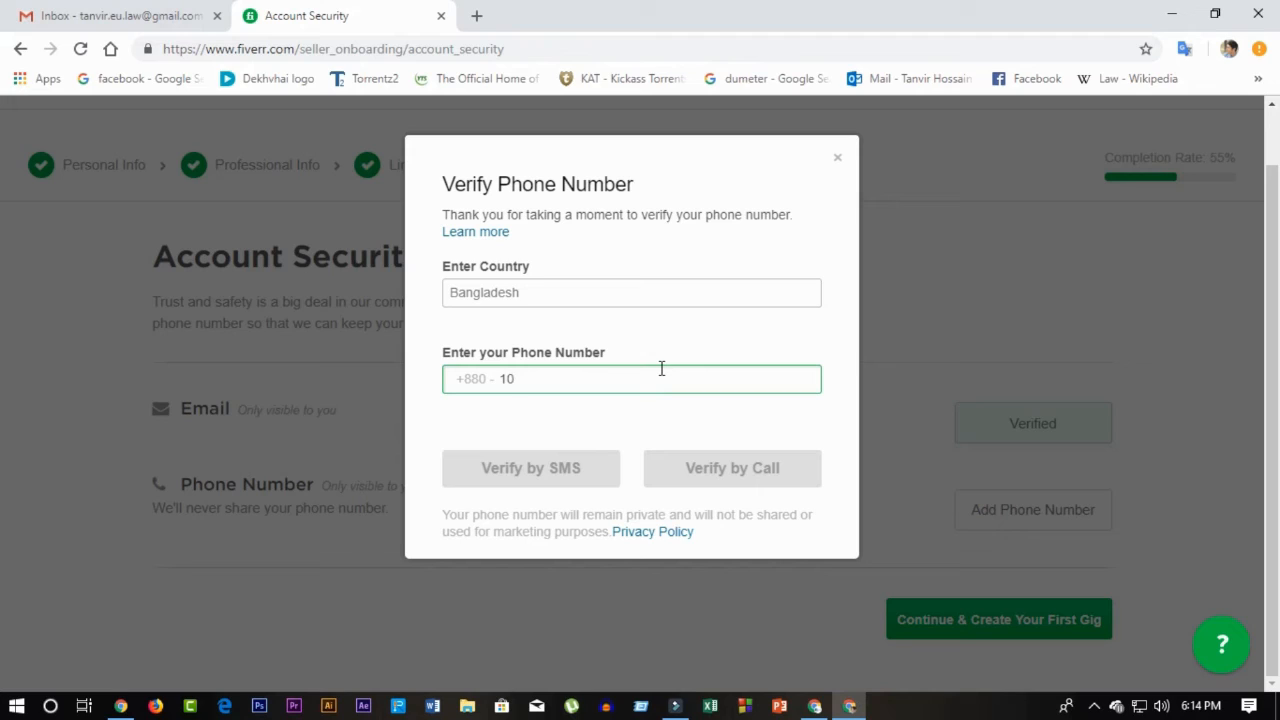
key("BackSpace")
key("BackSpace")
type("662254")
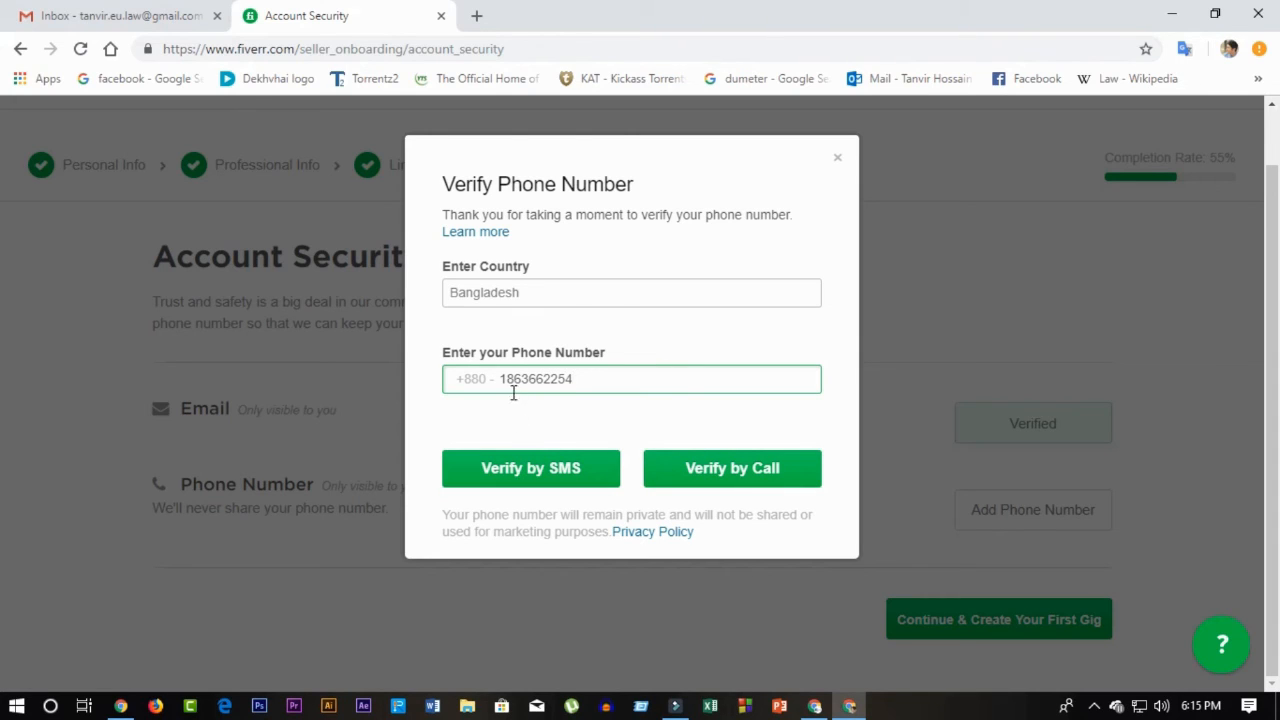
left_click(579, 467)
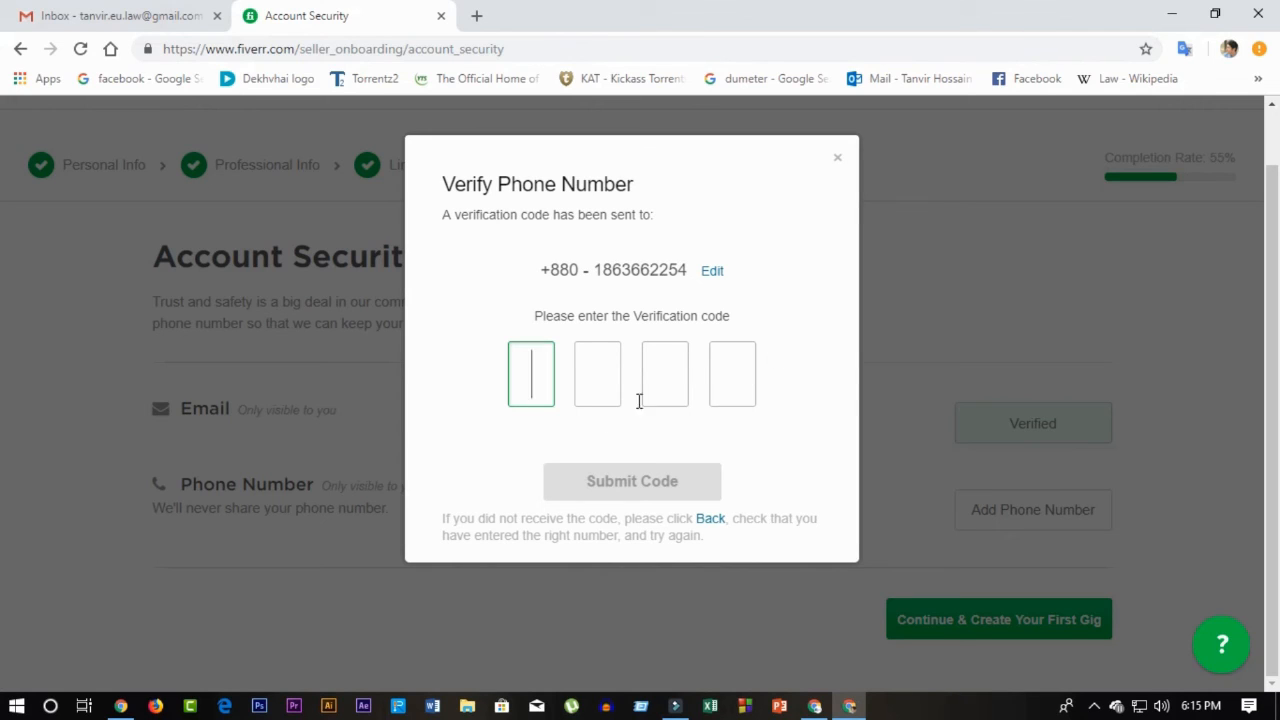
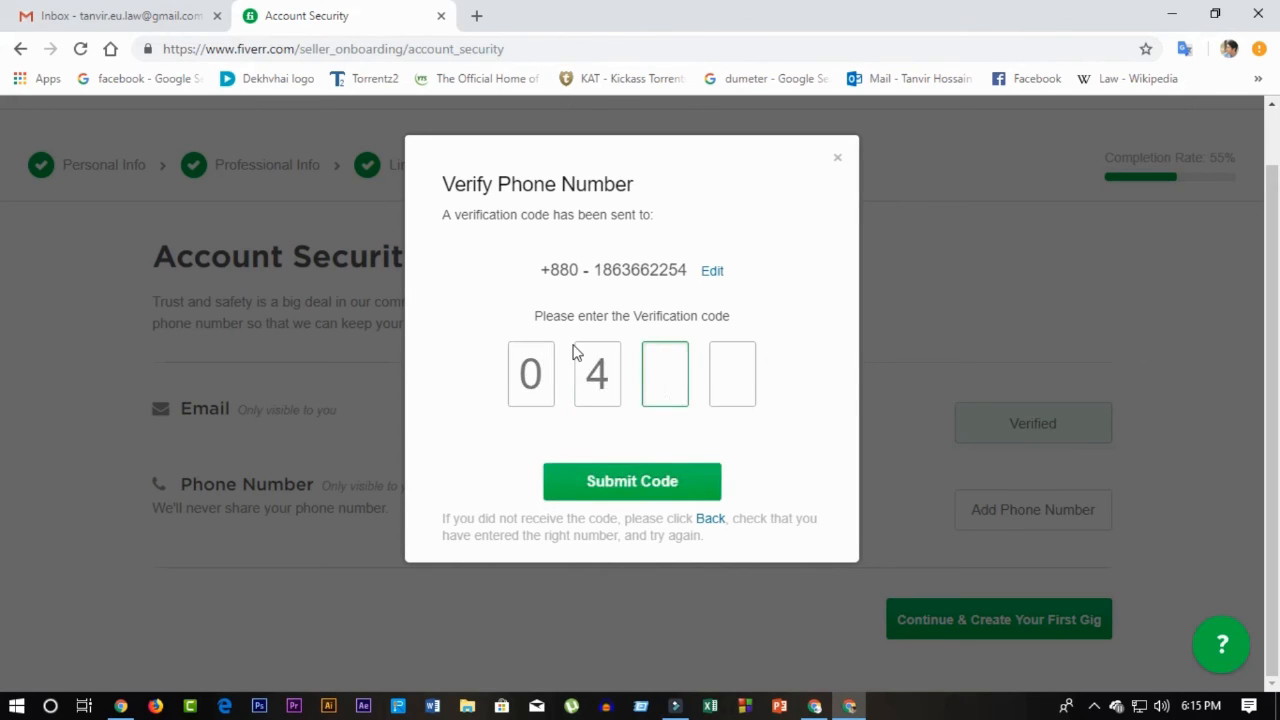
Submit the four-digit SMS verification code and confirm Verification Complete
left_click(636, 472)
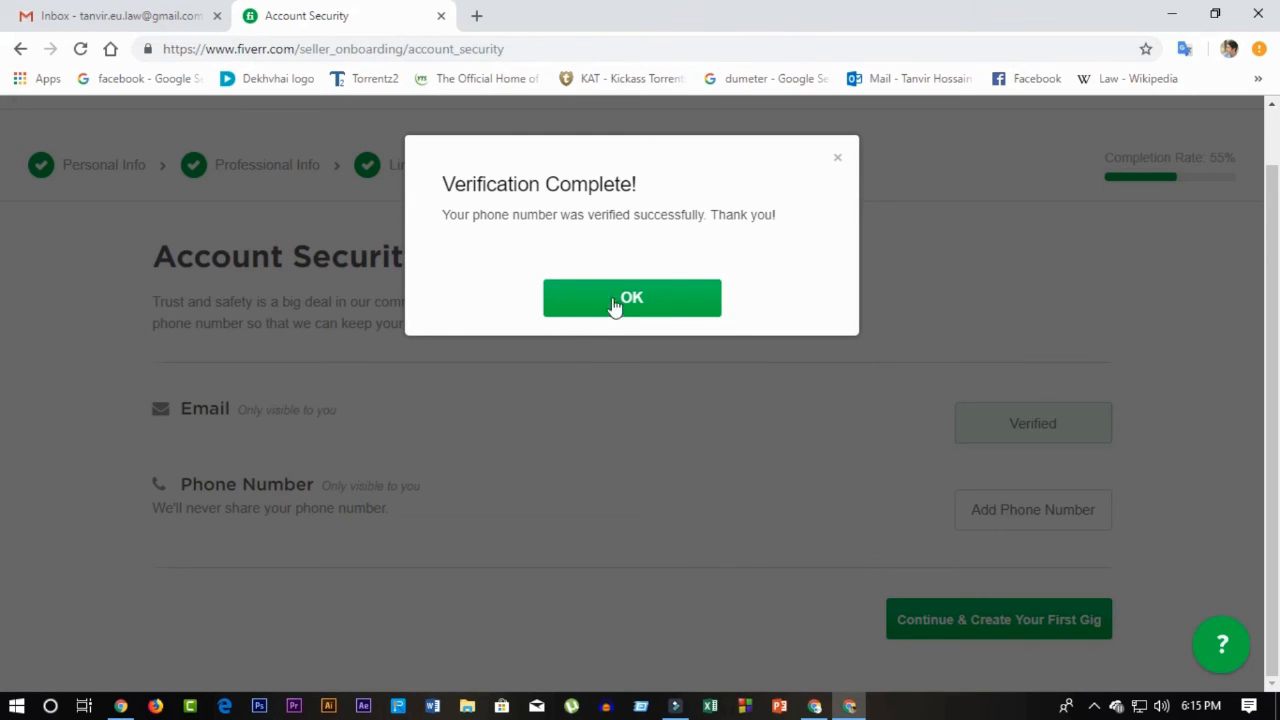
left_click(629, 302)
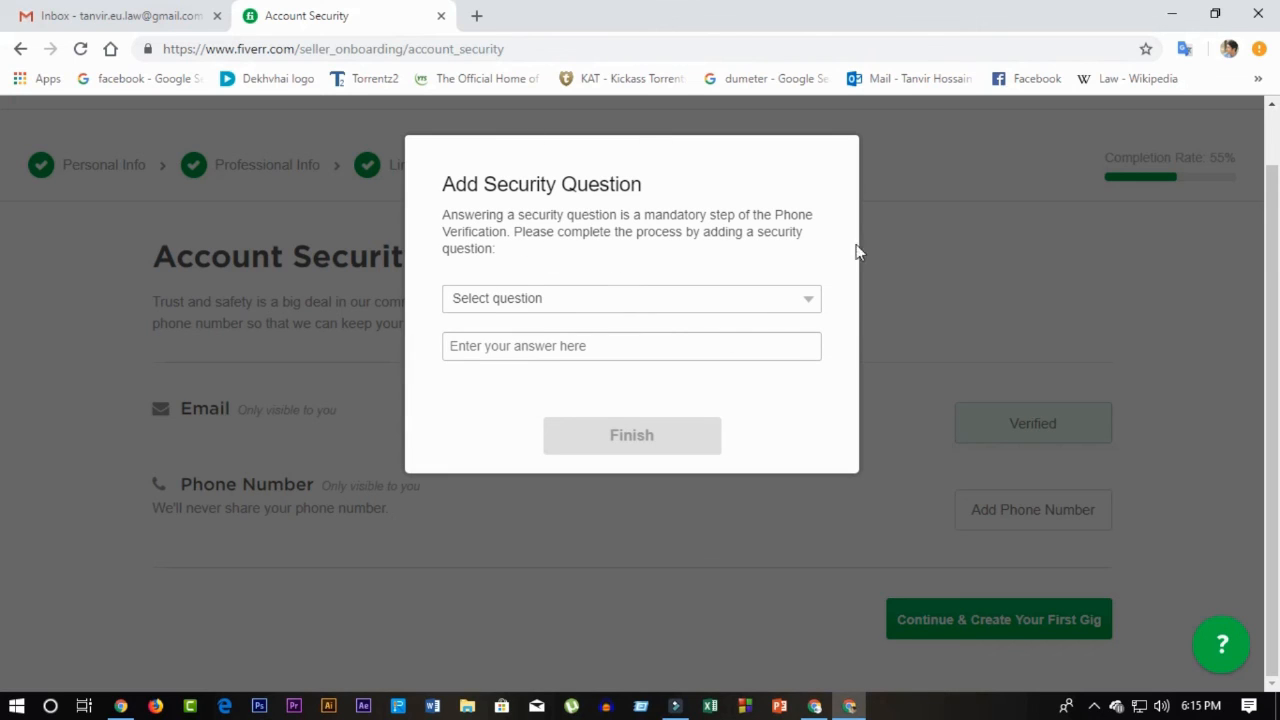
Set 'What was your childhood nickname?' as the security question with an answer, and finish
left_click(525, 297)
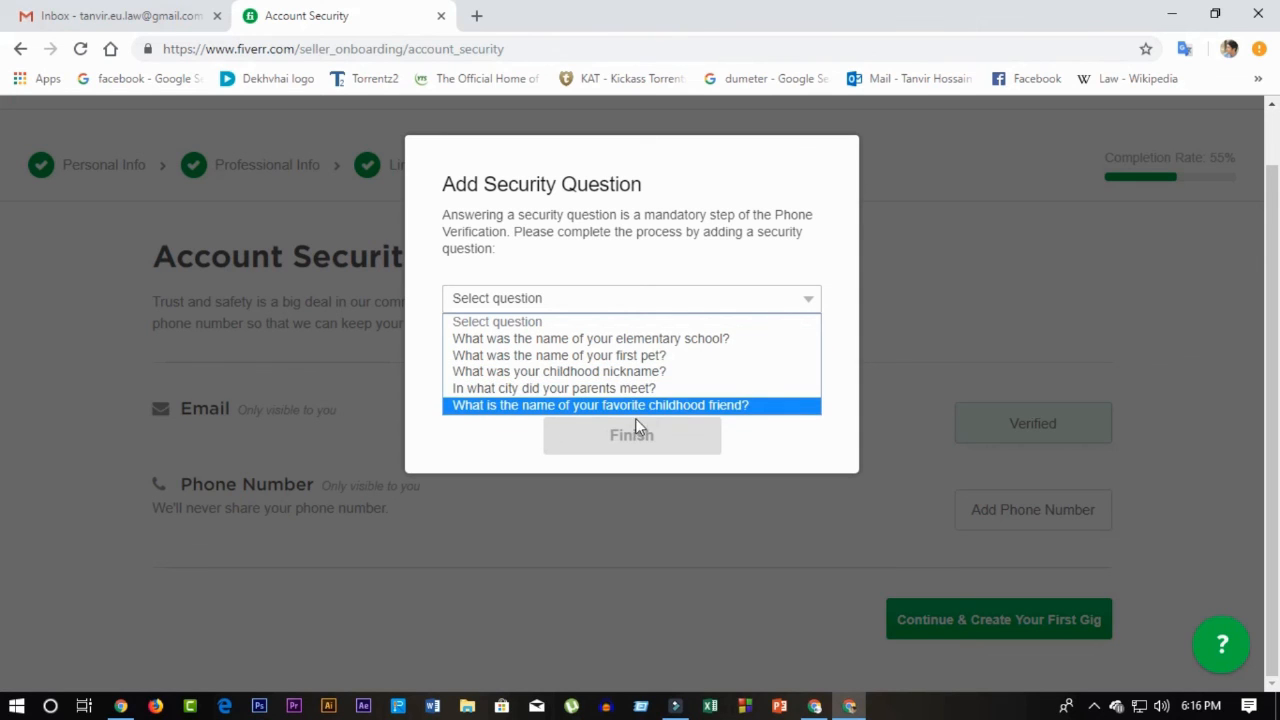
left_click(583, 371)
left_click(591, 346)
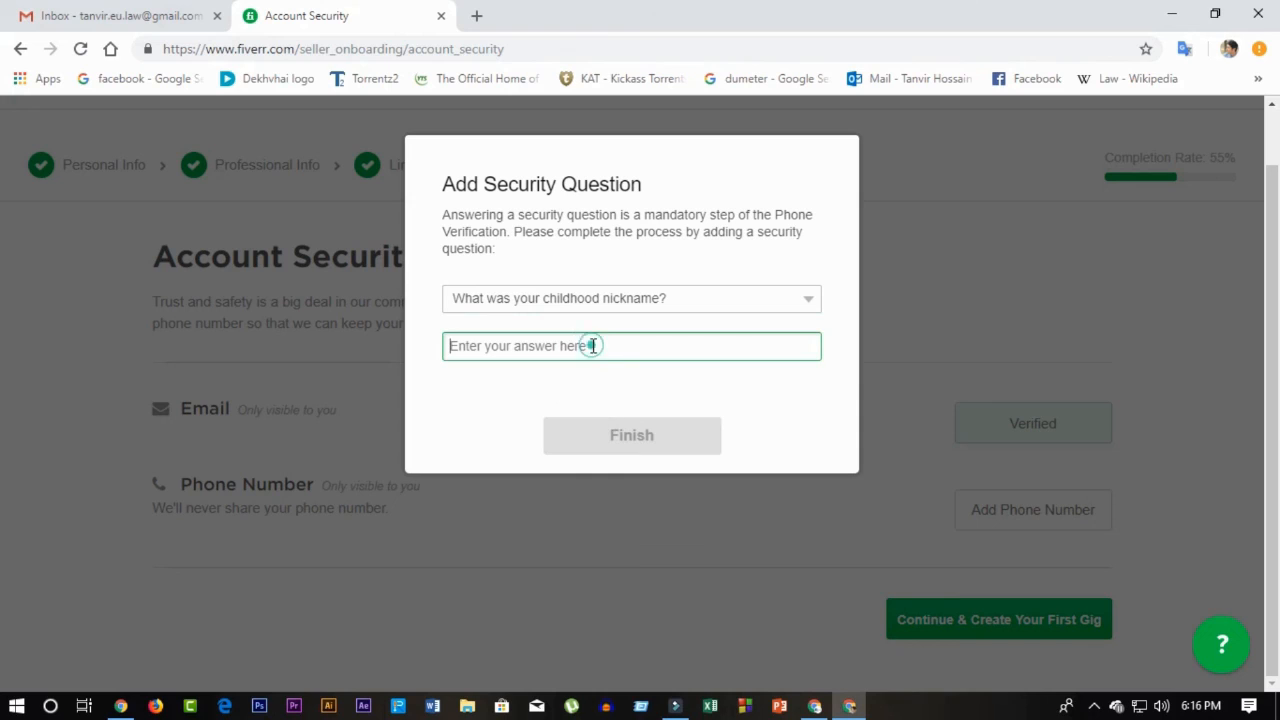
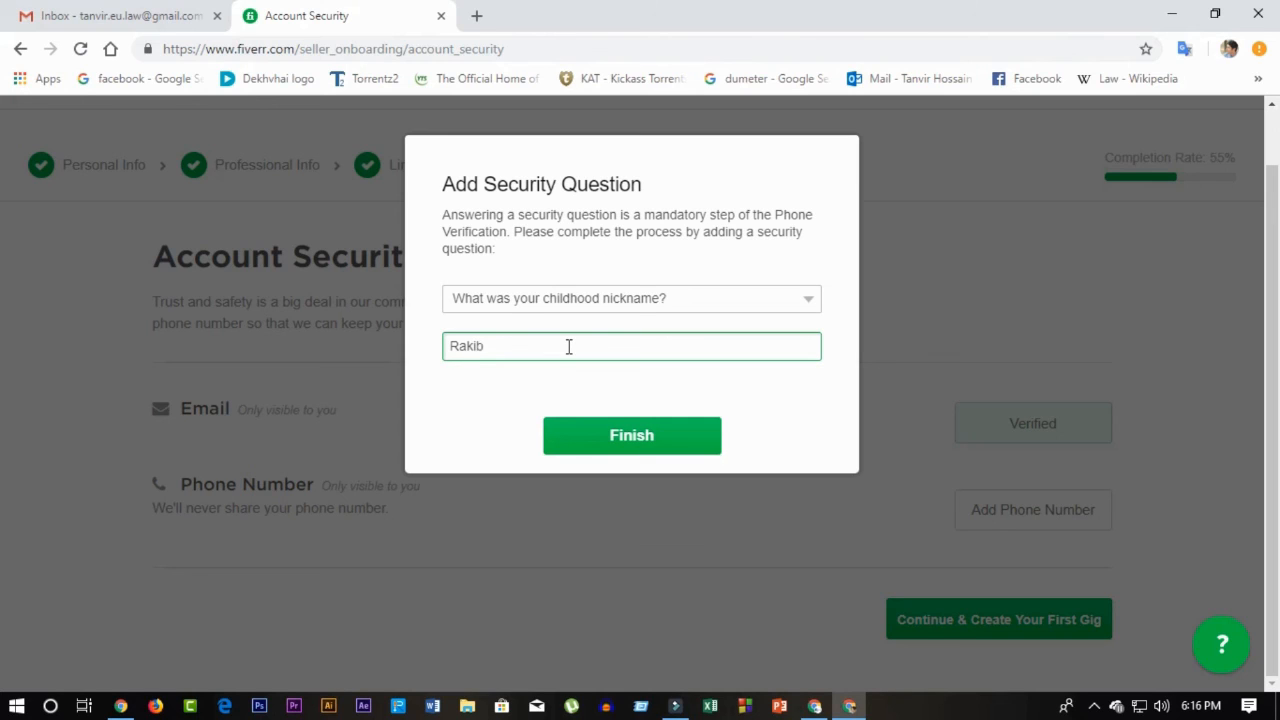
left_click(670, 446)
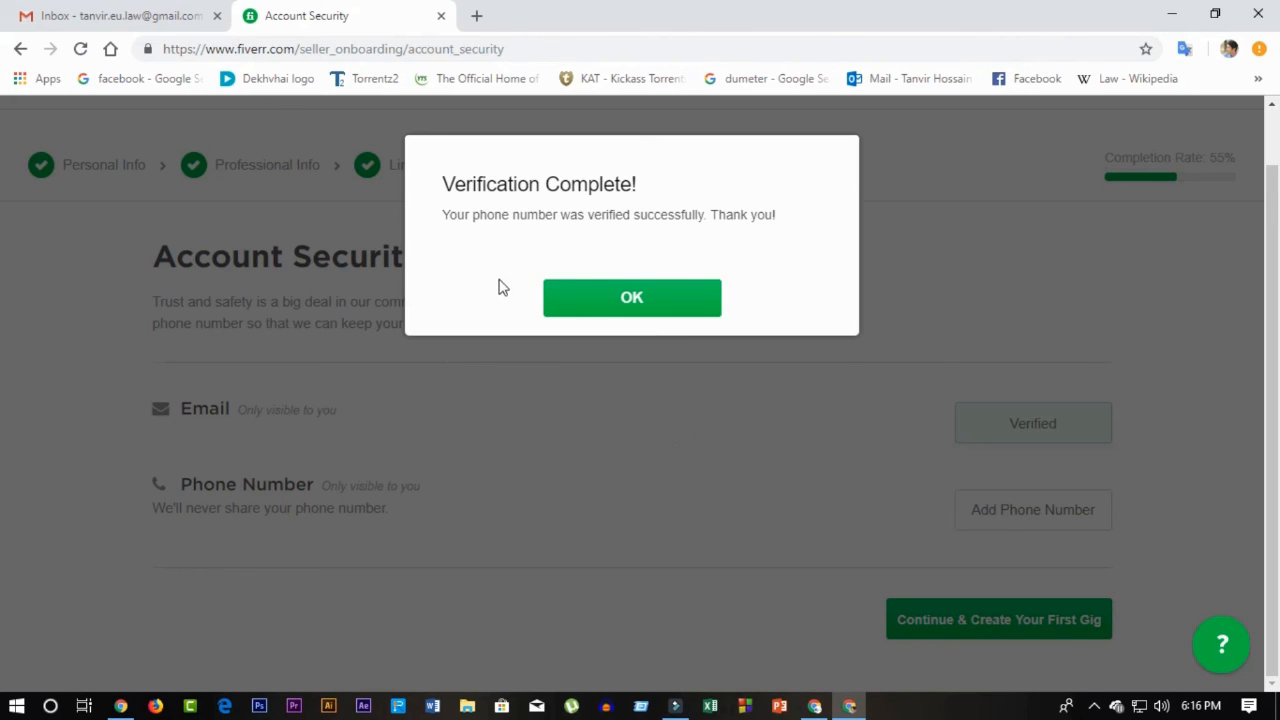
left_click(640, 305)
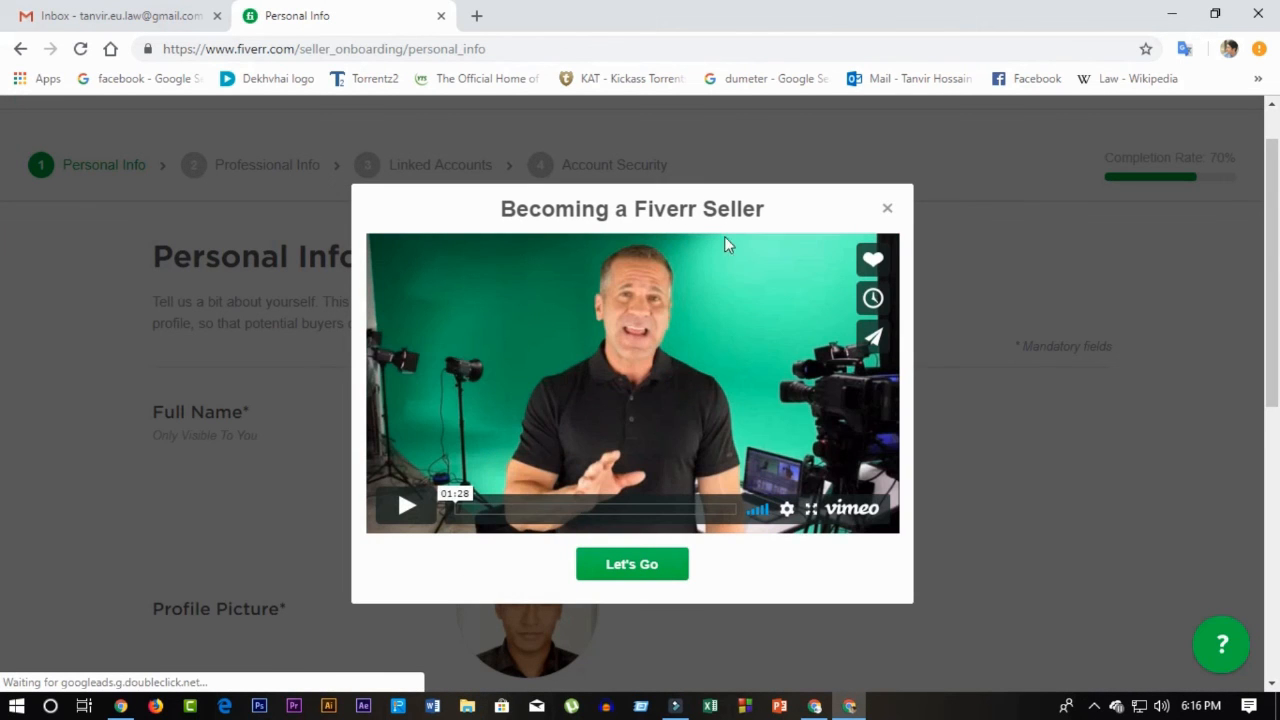
Dismiss the Becoming a Fiverr Seller video and accept the Personal Info and Professional Info pages
left_click(887, 207)
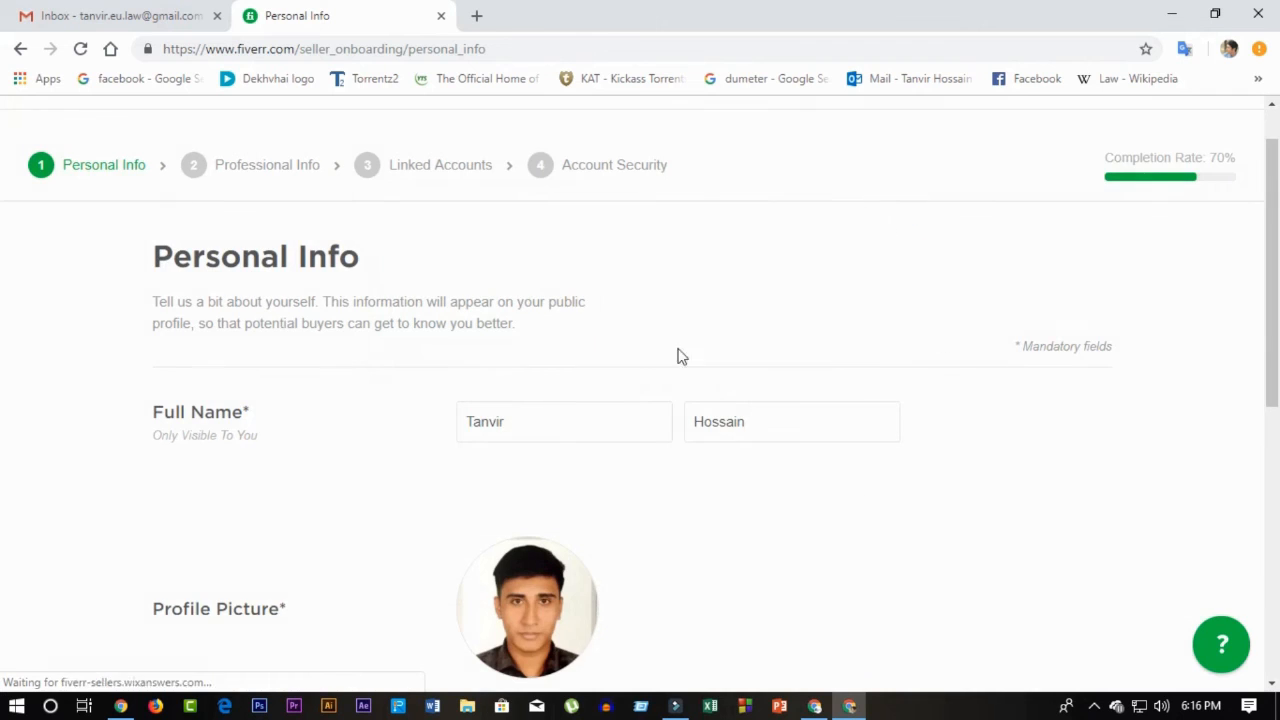
scroll(429, 343, "down", 3)
scroll(429, 334, "up", 4)
scroll(420, 315, "down", 6)
scroll(418, 303, "down", 2)
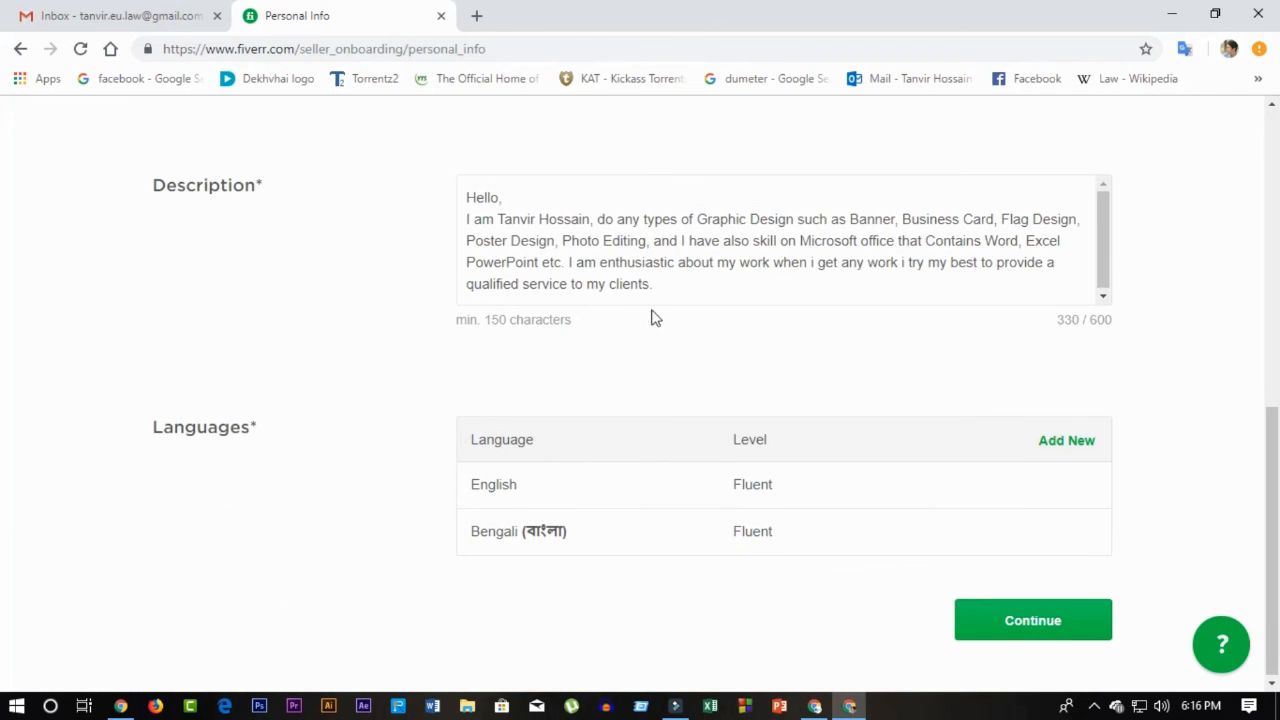
left_click(1011, 641)
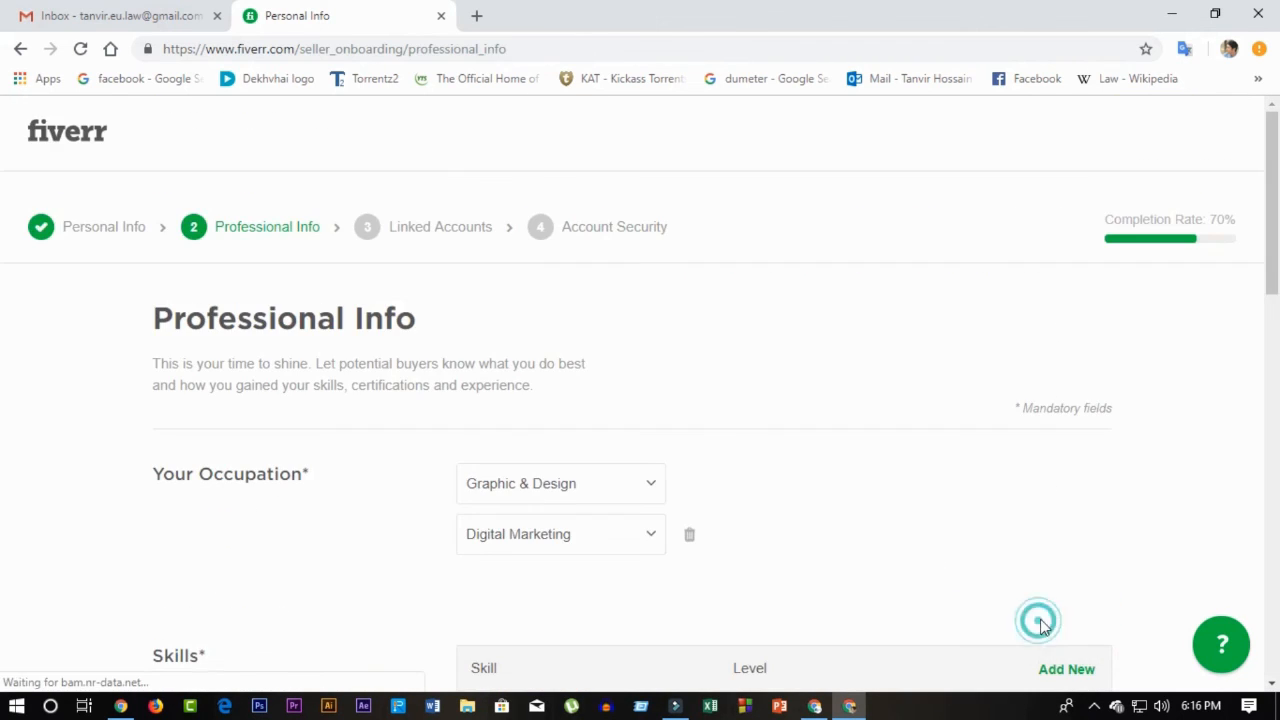
scroll(937, 560, "down", 15)
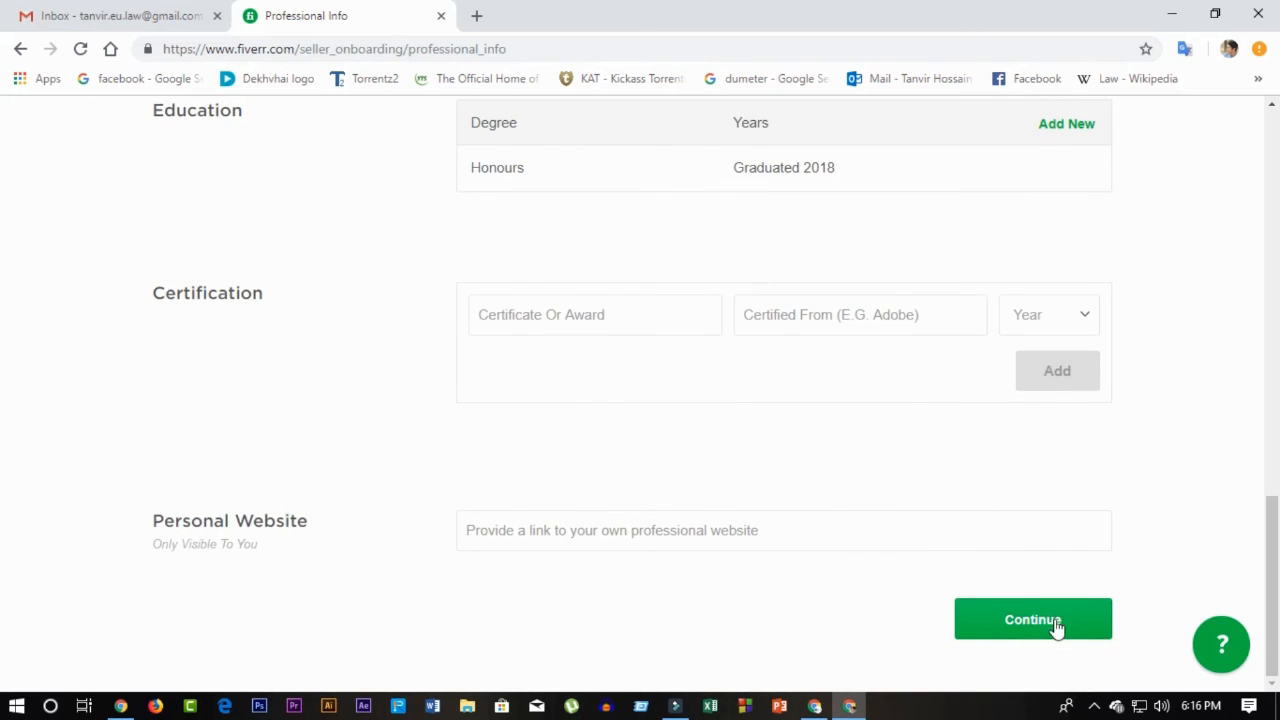
left_click(1053, 624)
Pass Linked Accounts, finish onboarding at Account Security, and choose to complete the profile
scroll(900, 550, "down", 4)
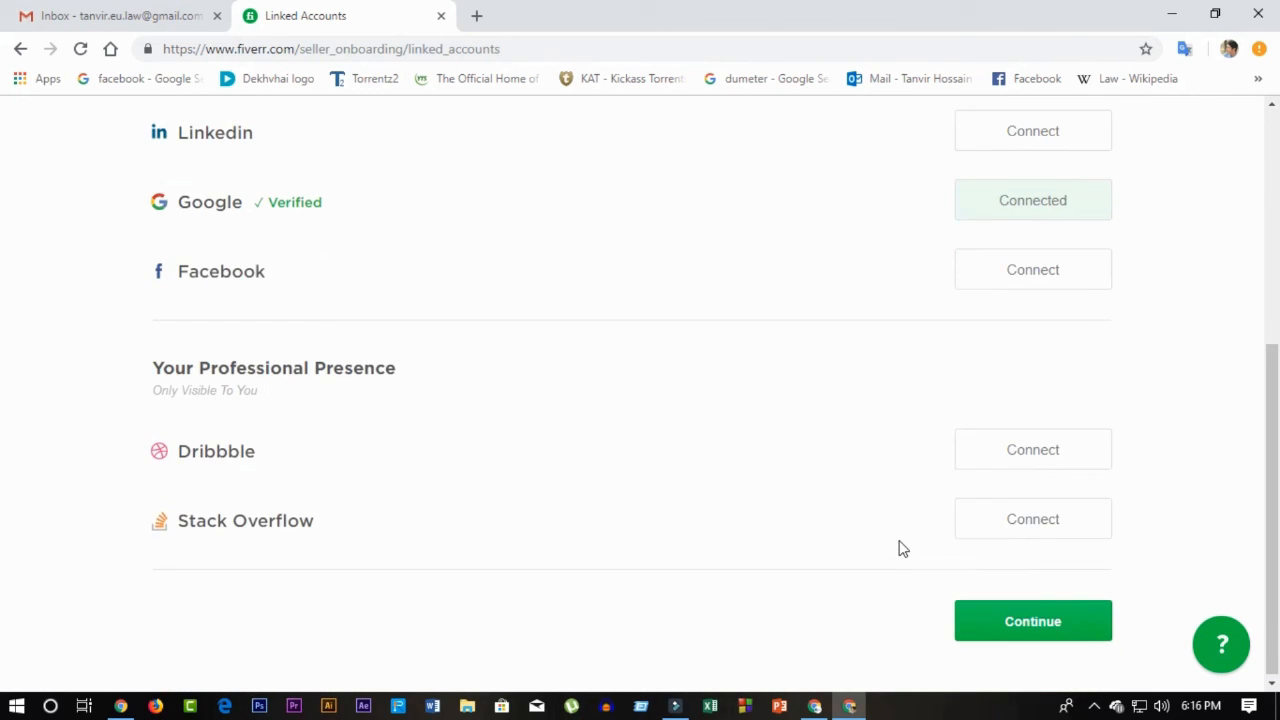
left_click(1034, 635)
scroll(990, 555, "down", 1)
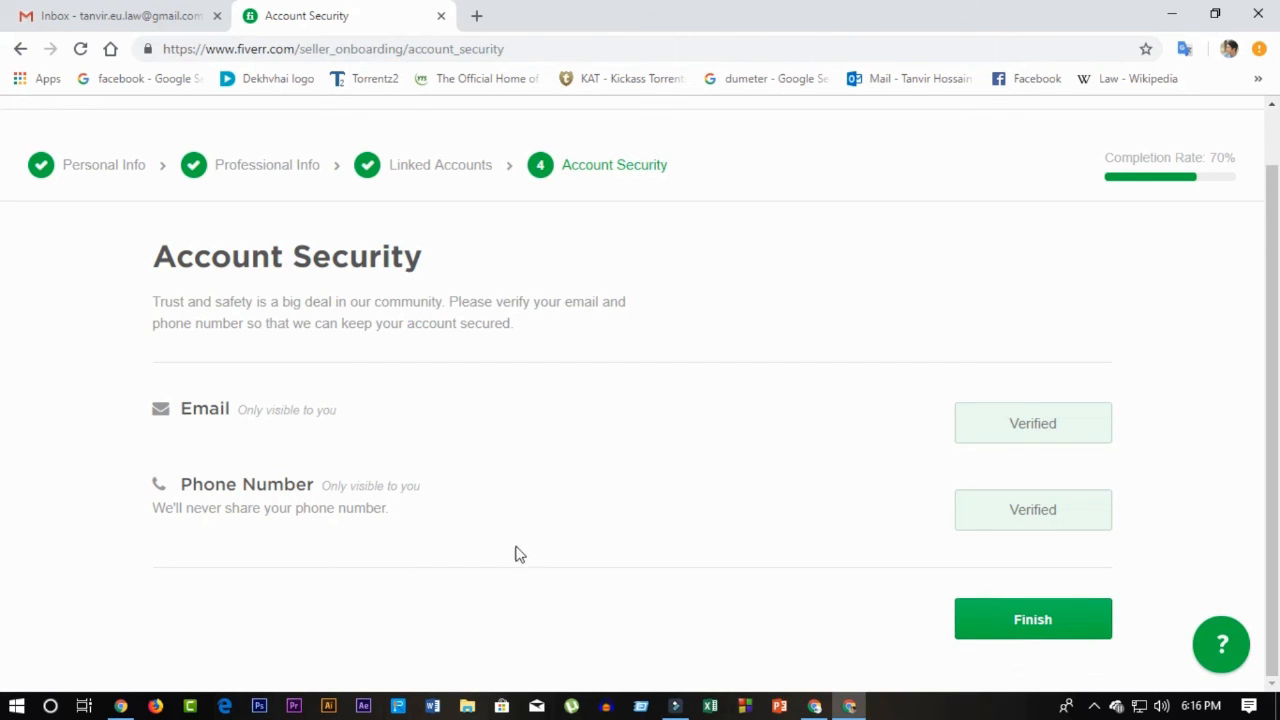
left_click(1007, 636)
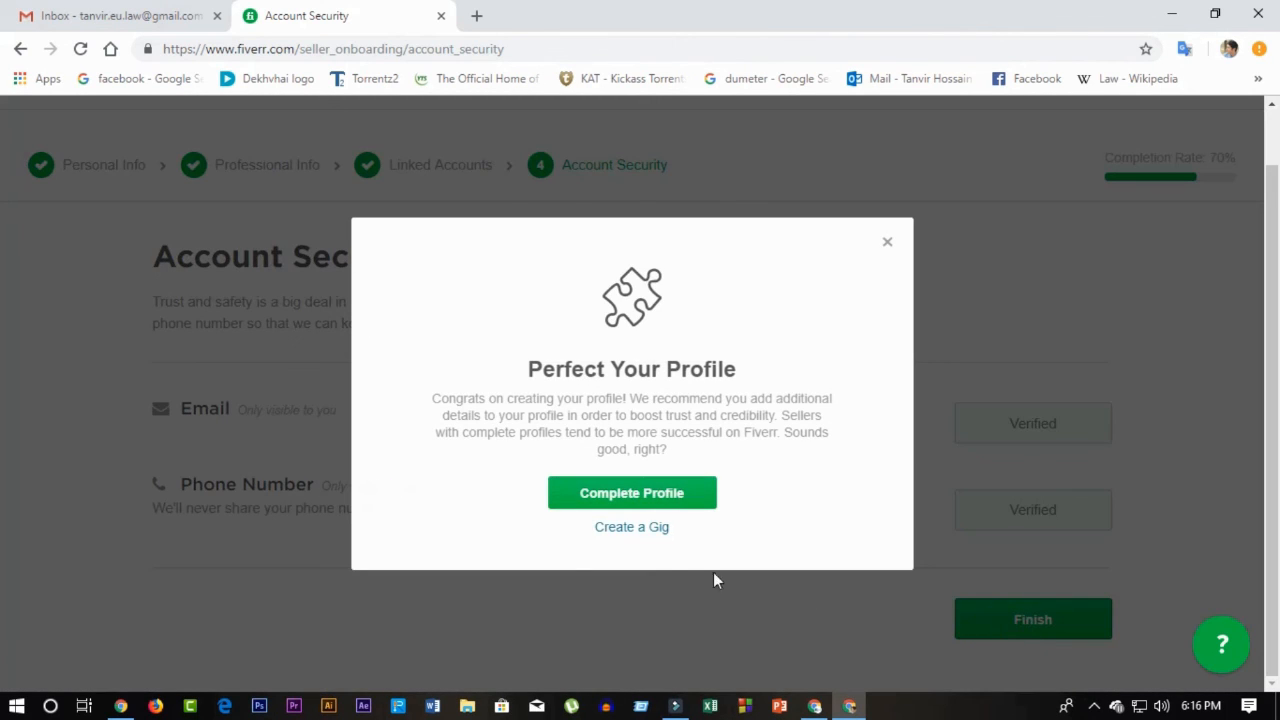
left_click(640, 505)
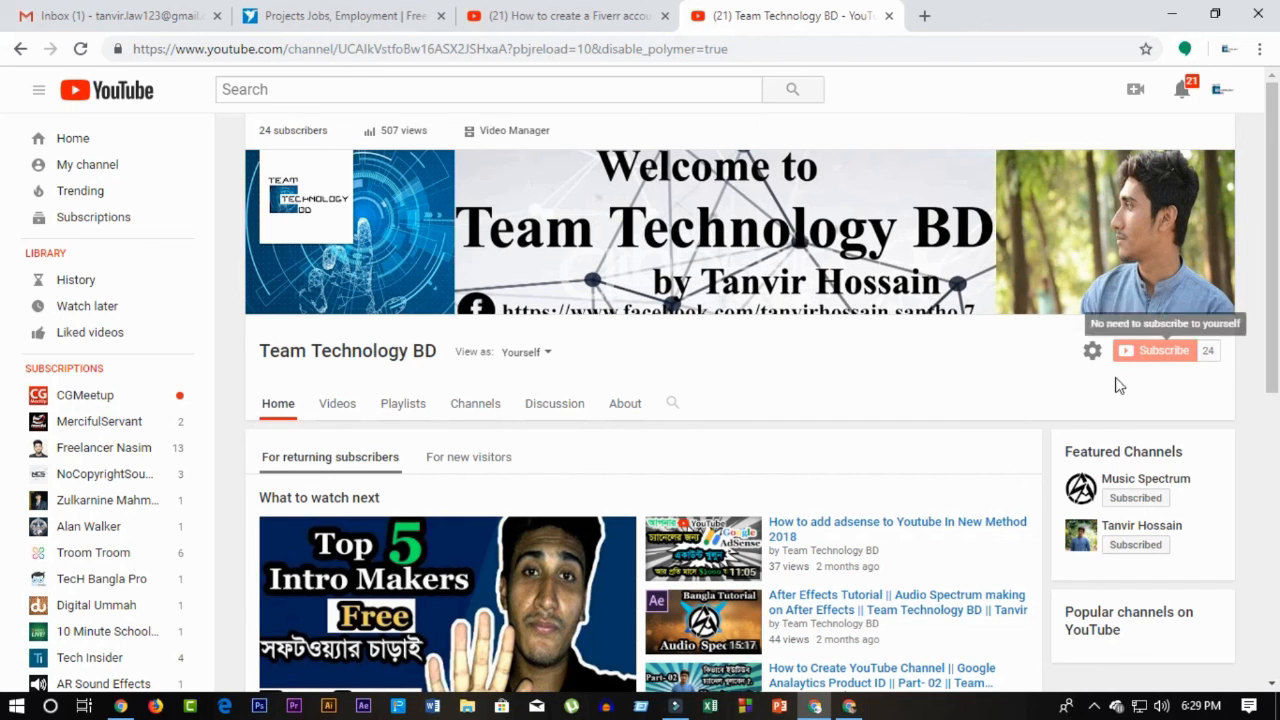
Browse the Team Technology BD channel home page and open its Videos list of uploads
scroll(553, 352, "down", 5)
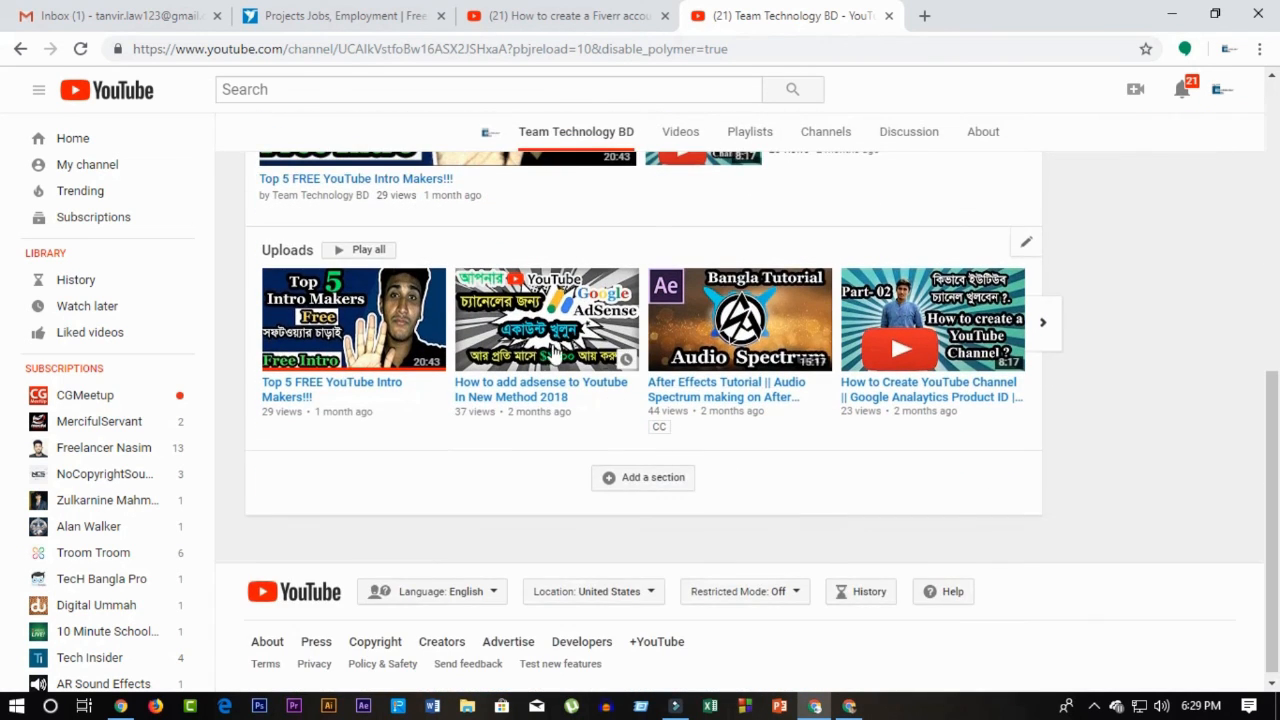
scroll(640, 450, "up", 8)
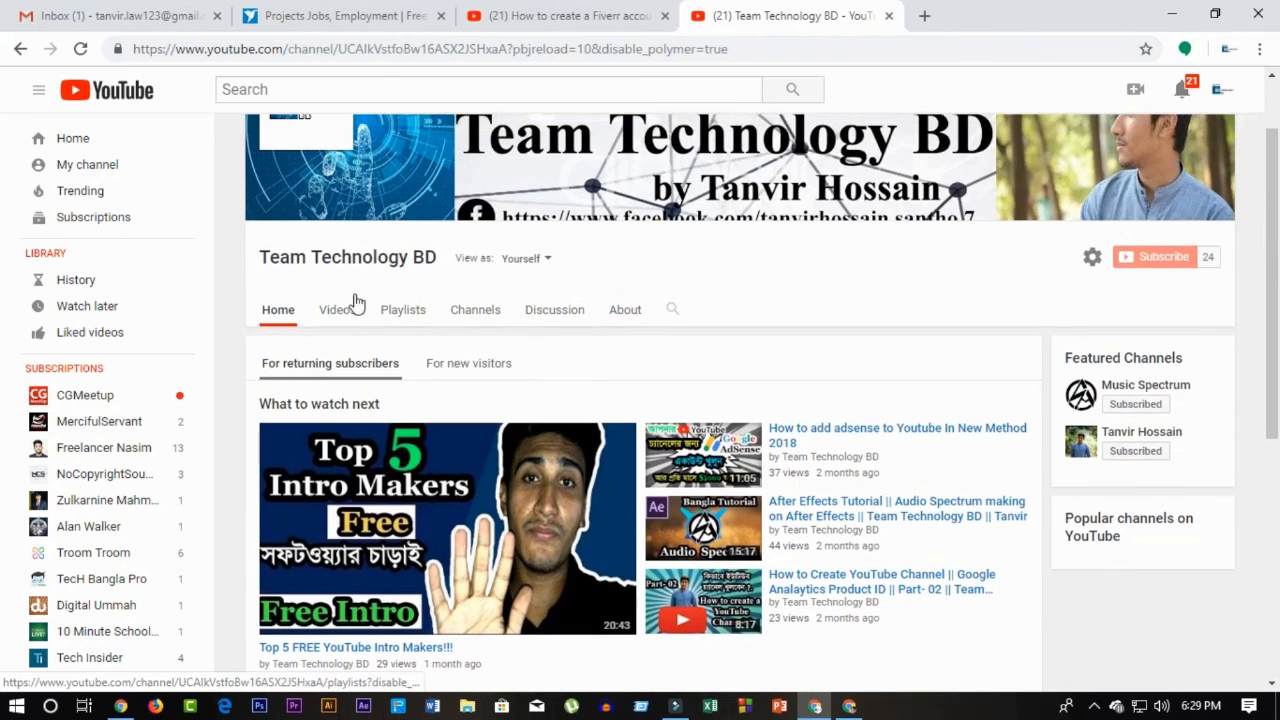
left_click(340, 306)
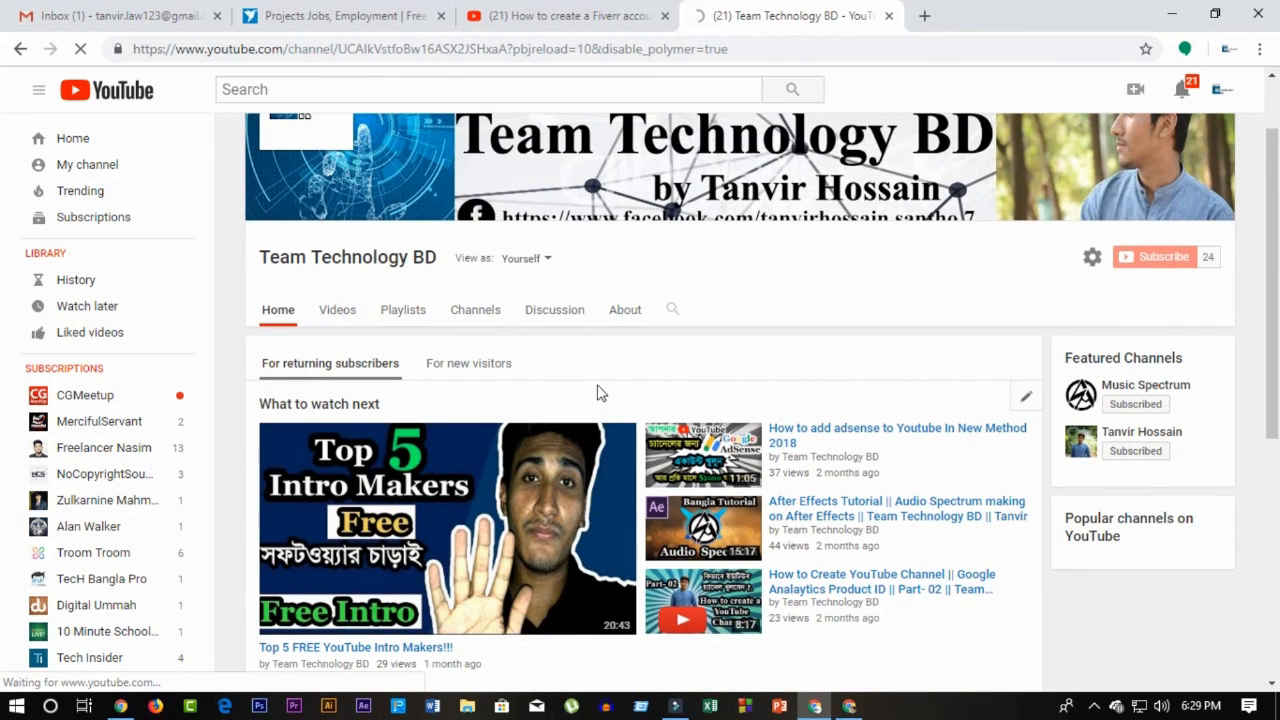
scroll(669, 417, "down", 3)
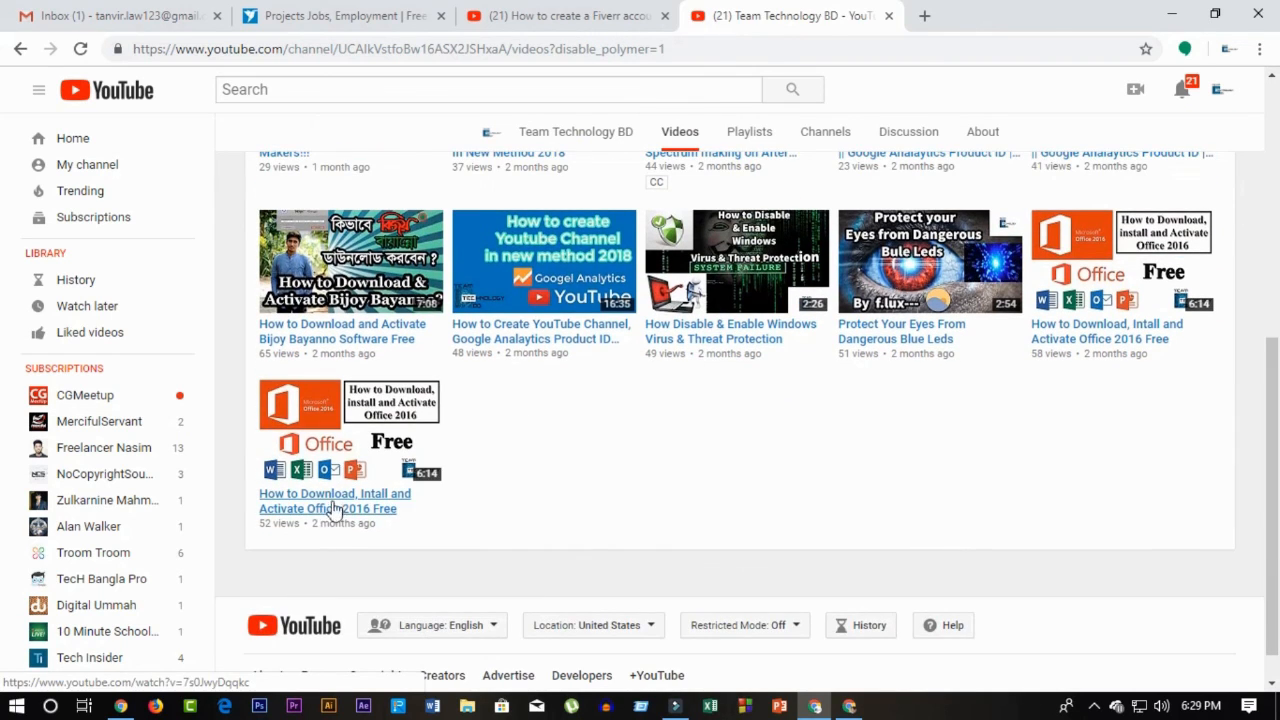
scroll(389, 358, "up", 5)
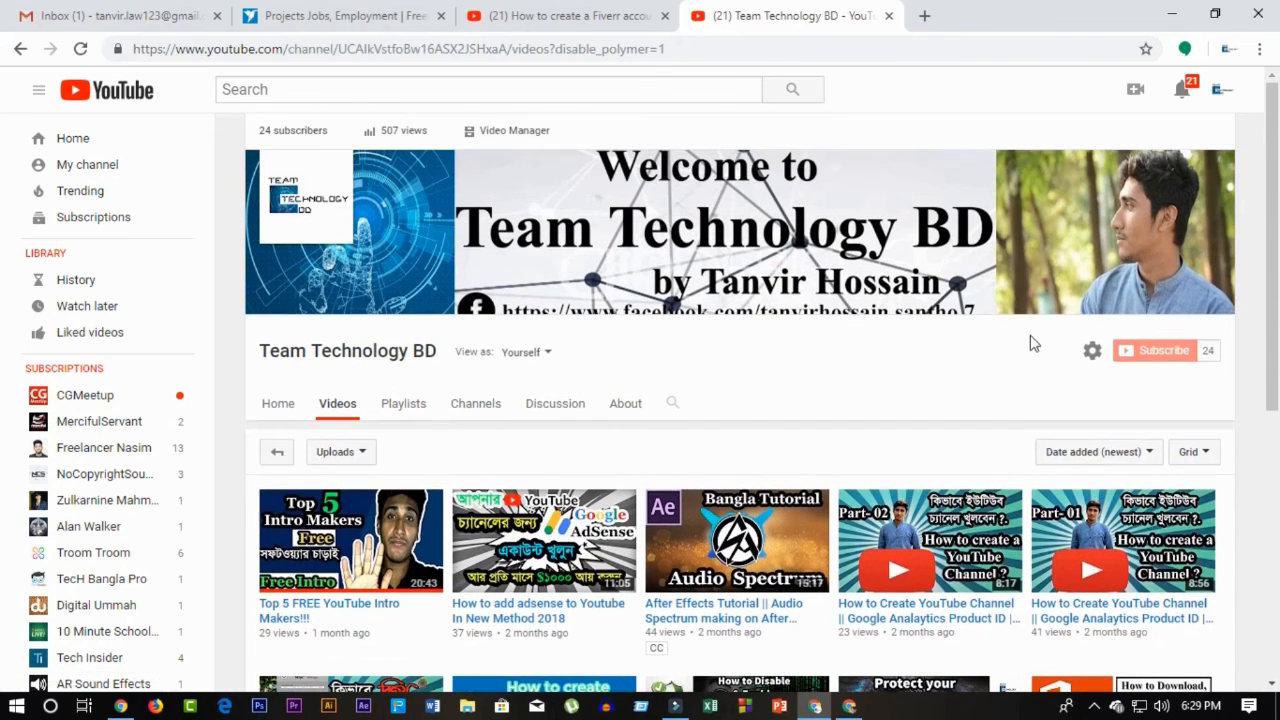
left_click(352, 142)
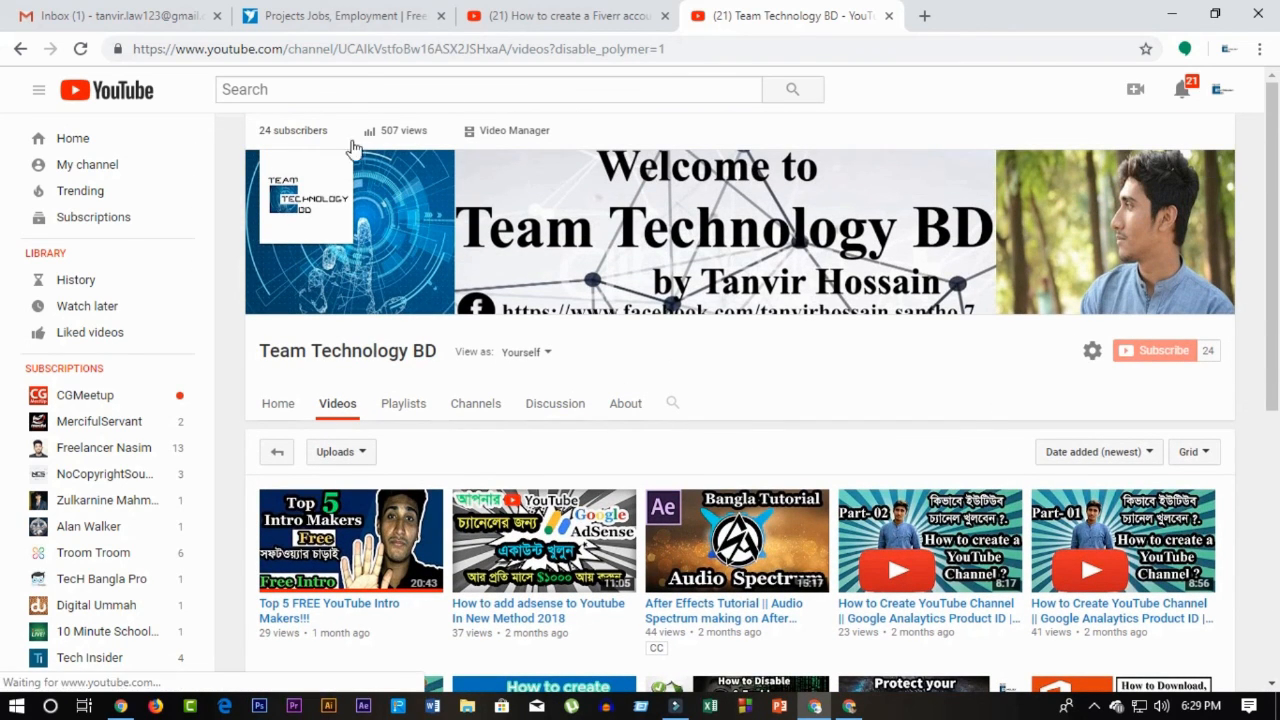